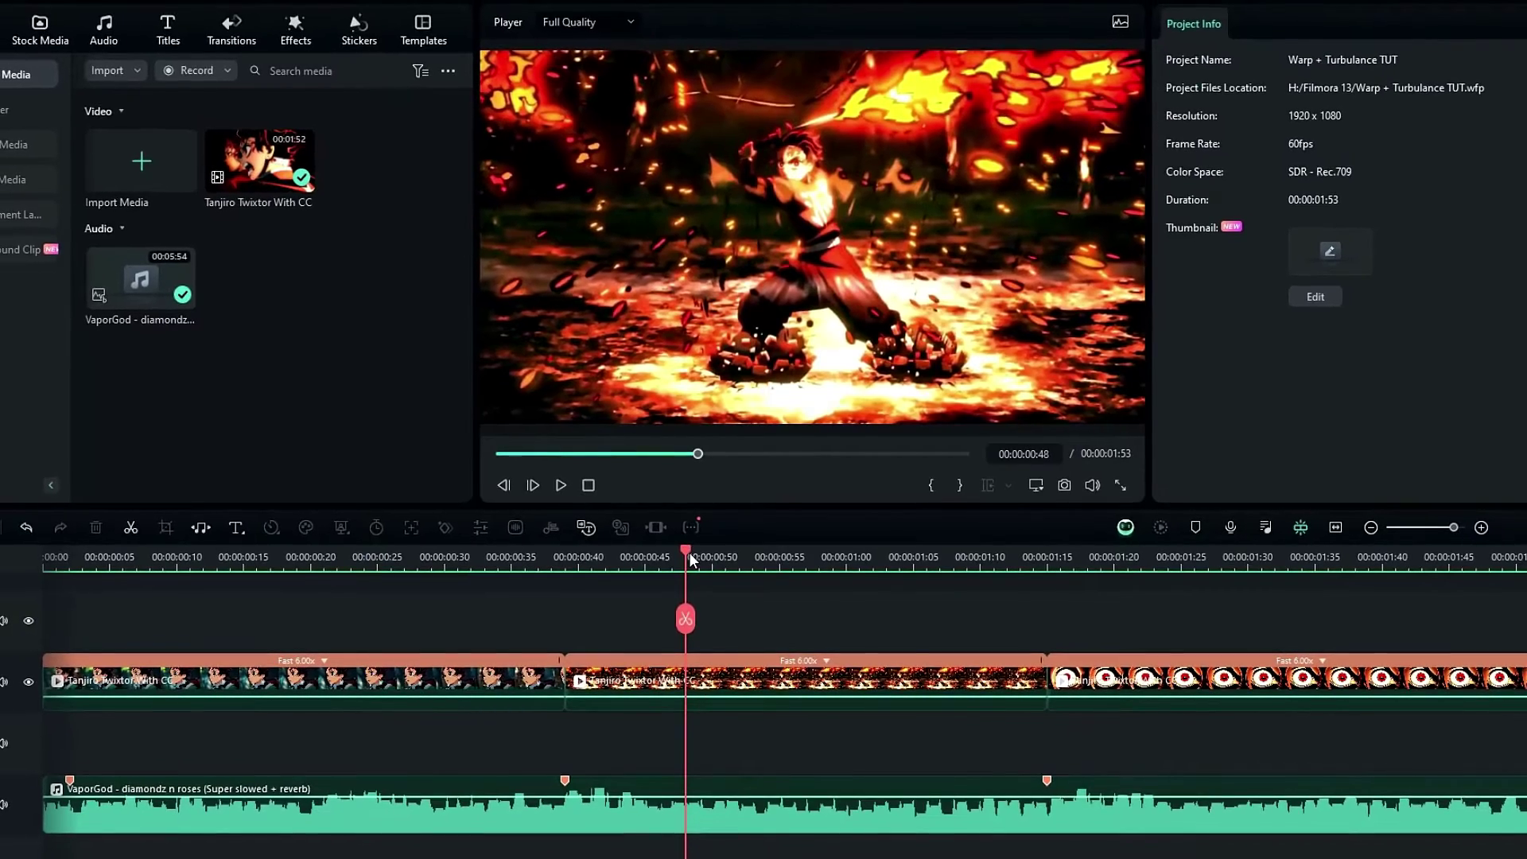
# Play the three-clip edit from the start of the timeline
pyautogui.moveTo(663, 560); pyautogui.dragTo(43, 565)
pyautogui.press('space')
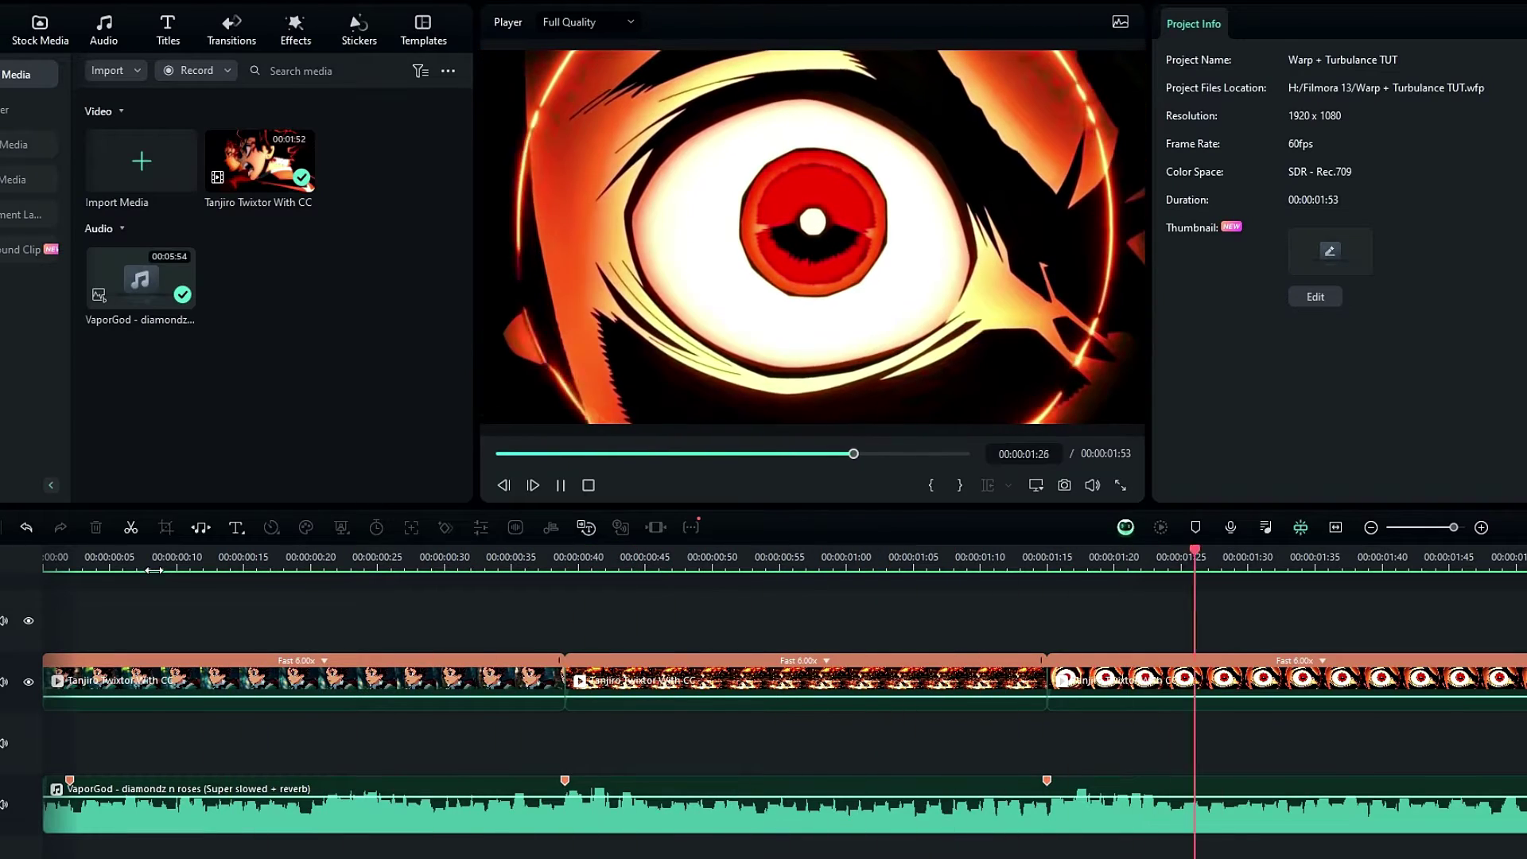
# Add a transform keyframe to the first clip and place it at the clip's very beginning
pyautogui.moveTo(155, 568); pyautogui.dragTo(96, 588)
pyautogui.click(204, 657)
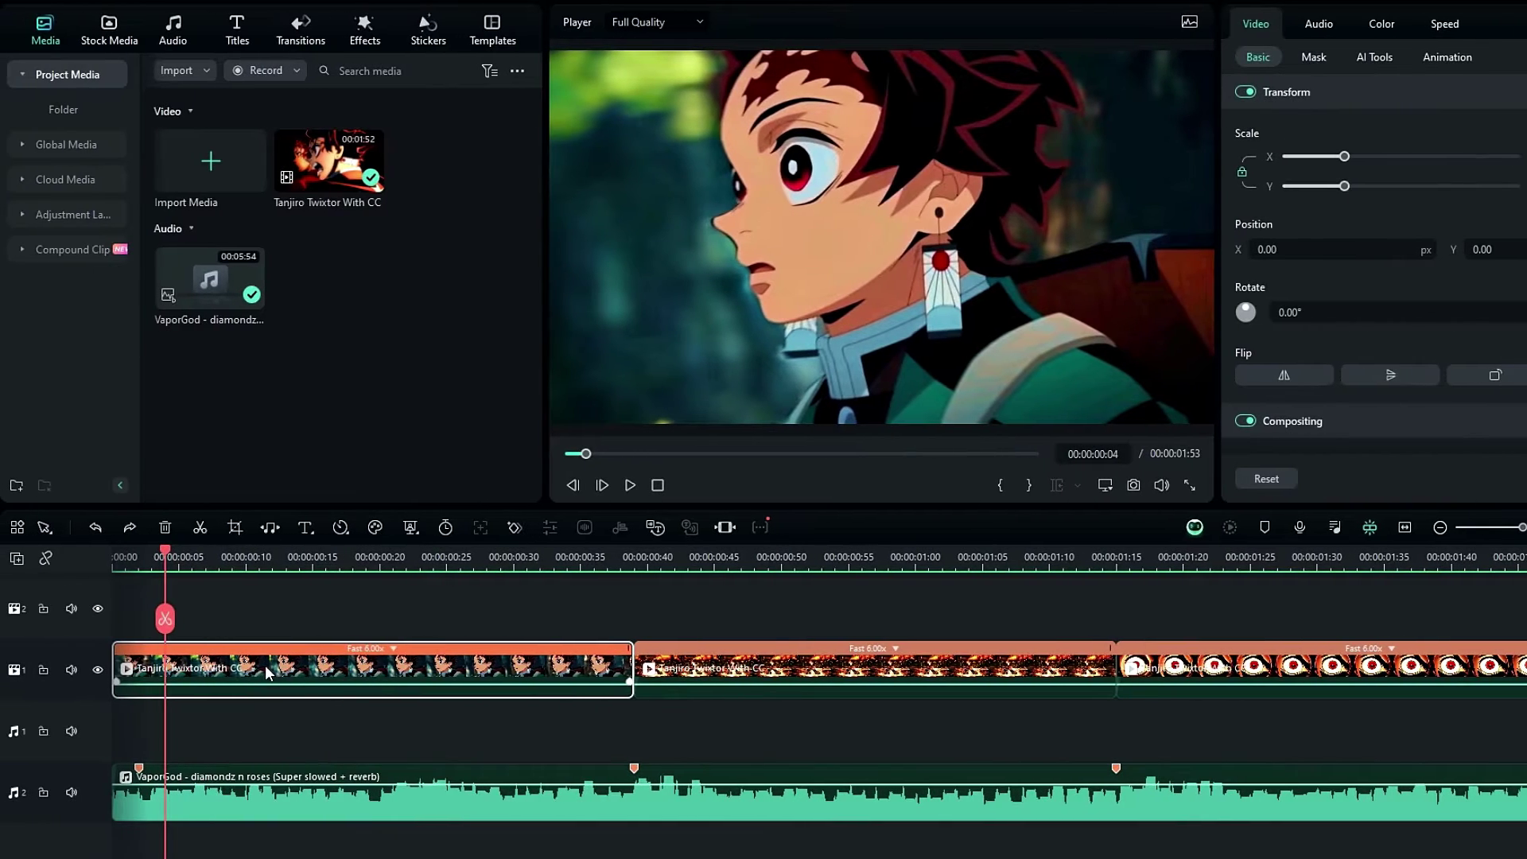
pyautogui.click(513, 536)
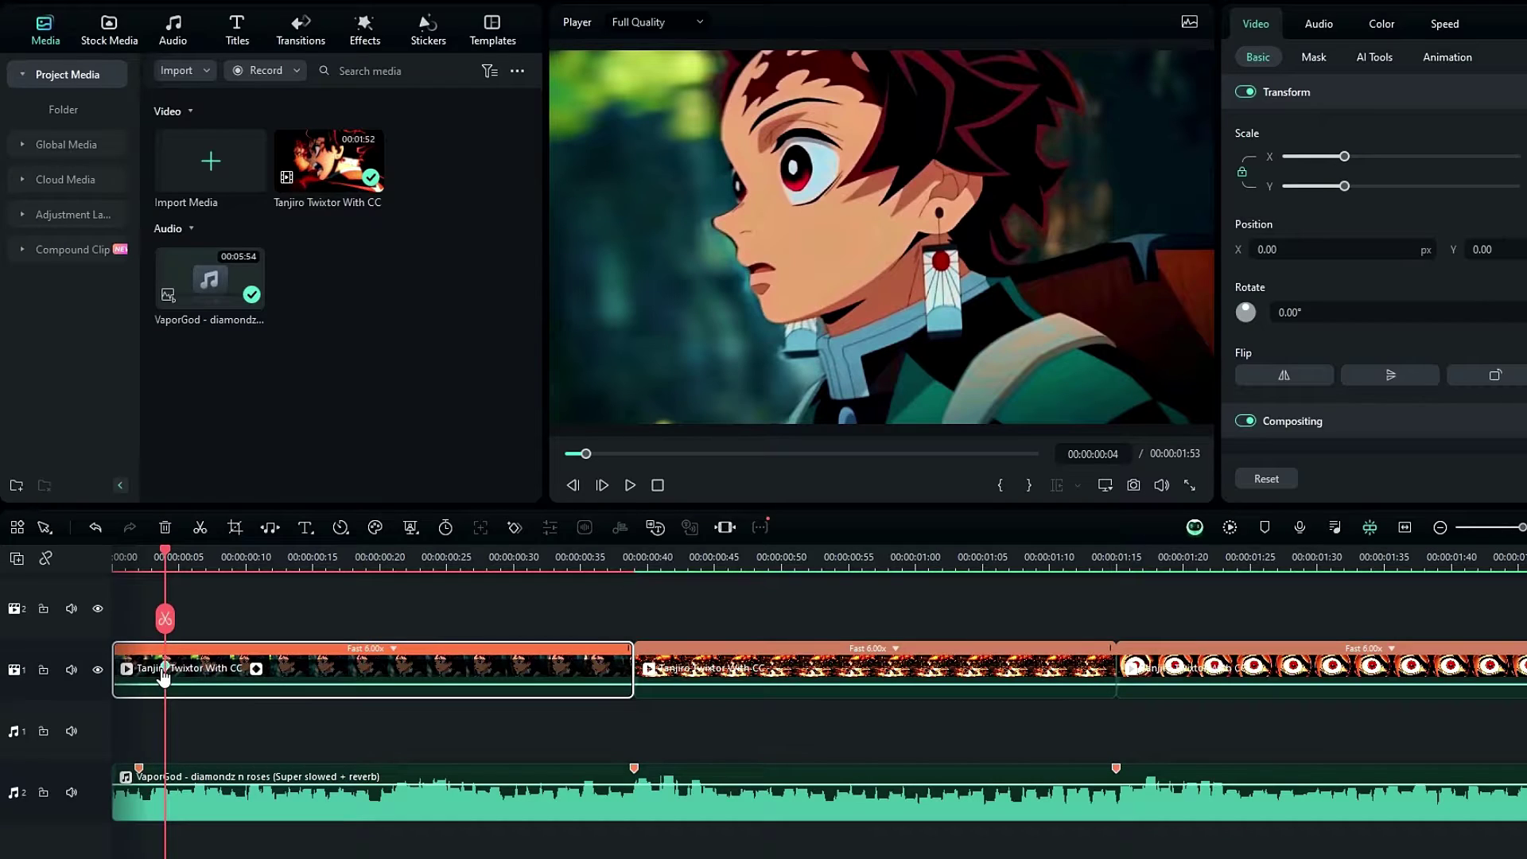
pyautogui.click(112, 668)
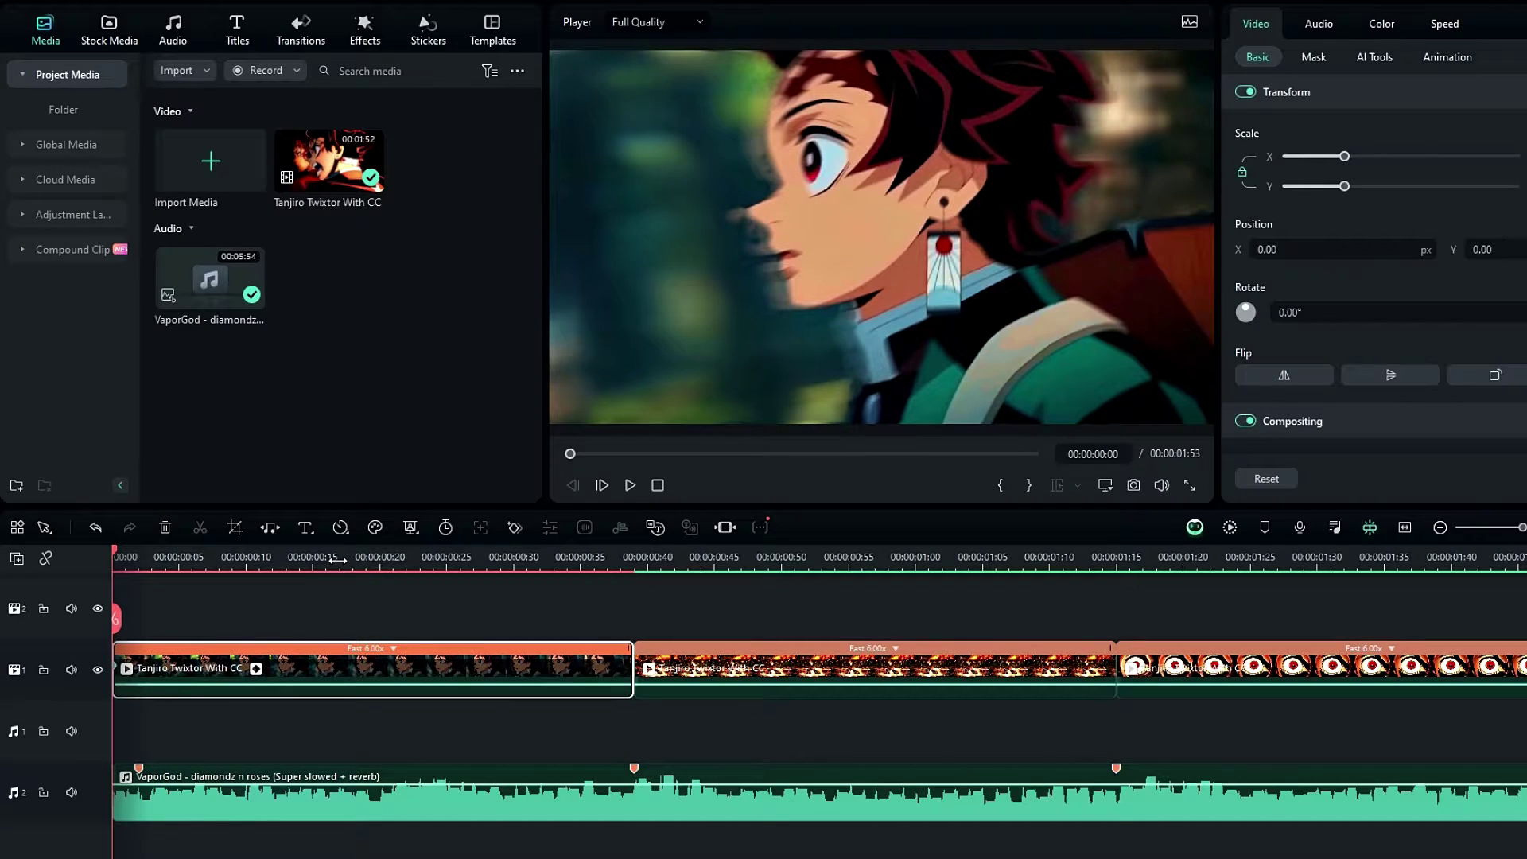
# At 00:00:00:19, scale the first clip to 200% and reposition it to about X 493, Y -190 to frame the face
pyautogui.moveTo(338, 560); pyautogui.dragTo(369, 567)
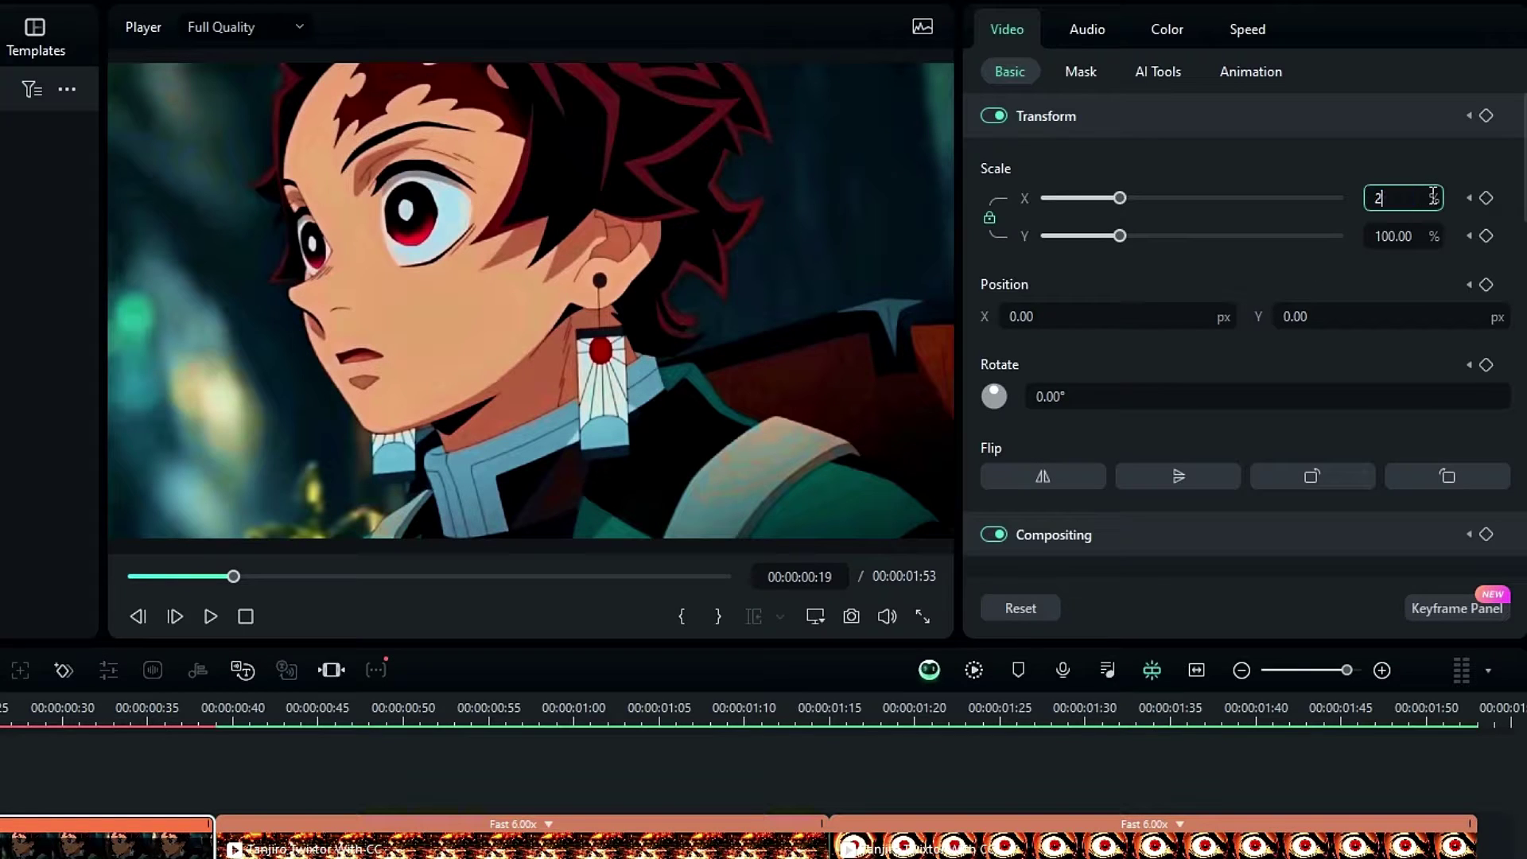
pyautogui.press('Return')
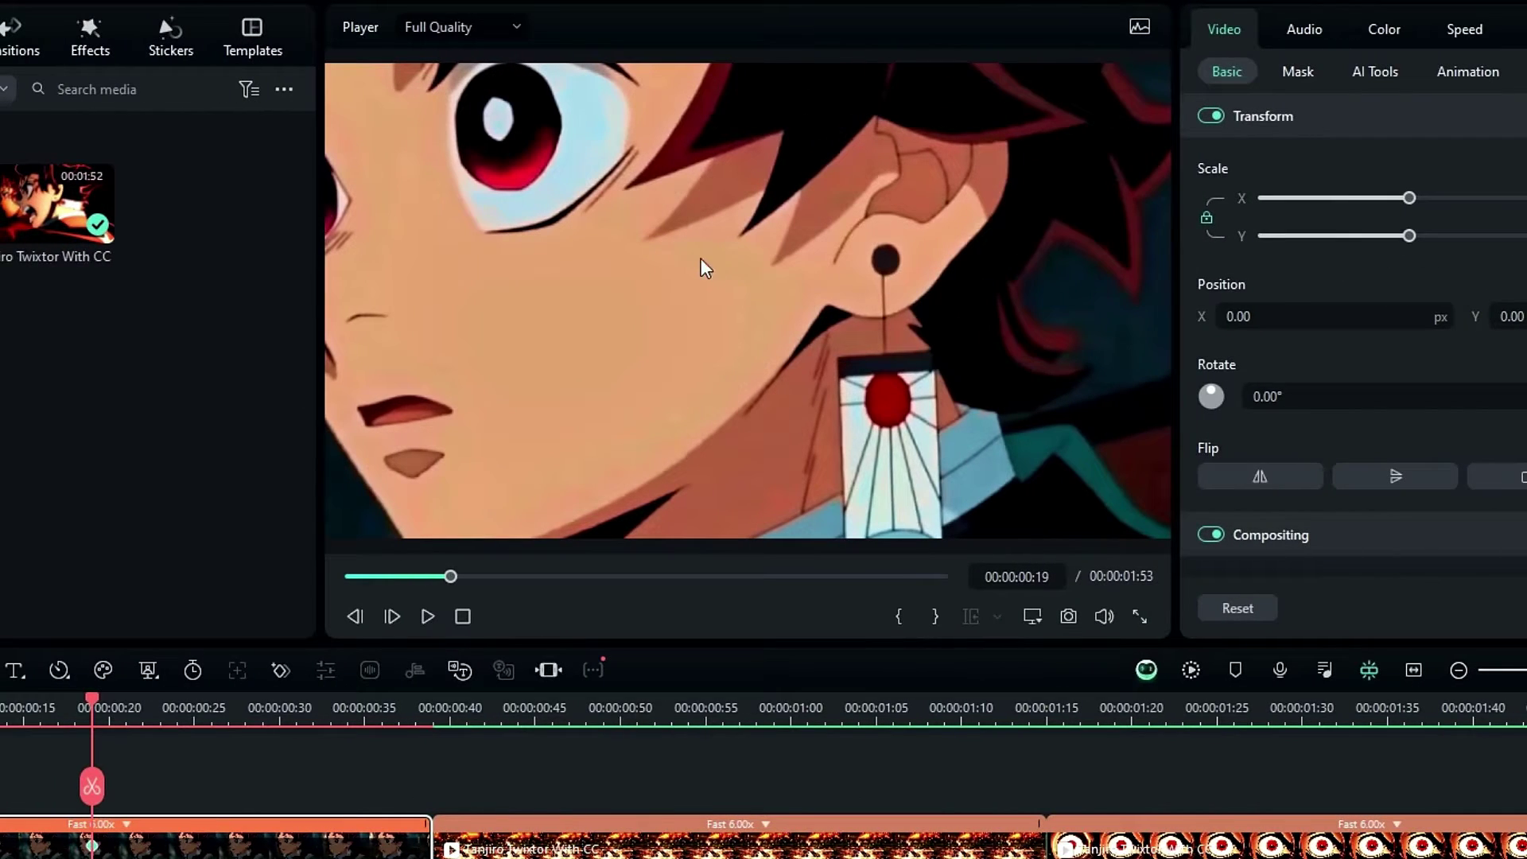
pyautogui.moveTo(702, 261); pyautogui.dragTo(875, 331)
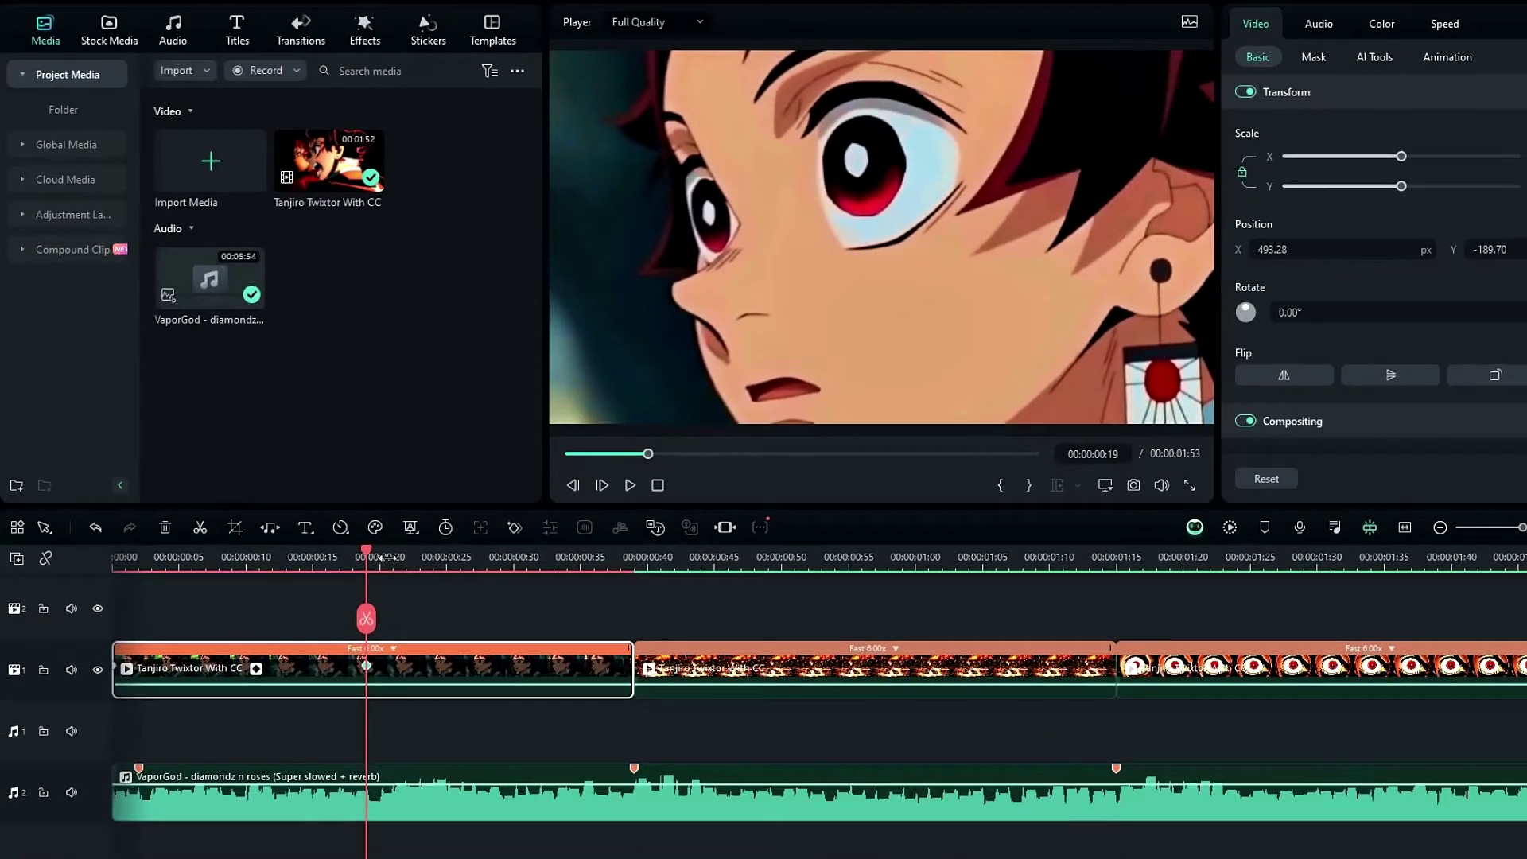
# At 00:00:00:37, scale the first clip to 125%, reposition it to about X 159, Y -74, and move that keyframe to the clip's end
pyautogui.moveTo(375, 559); pyautogui.dragTo(614, 554)
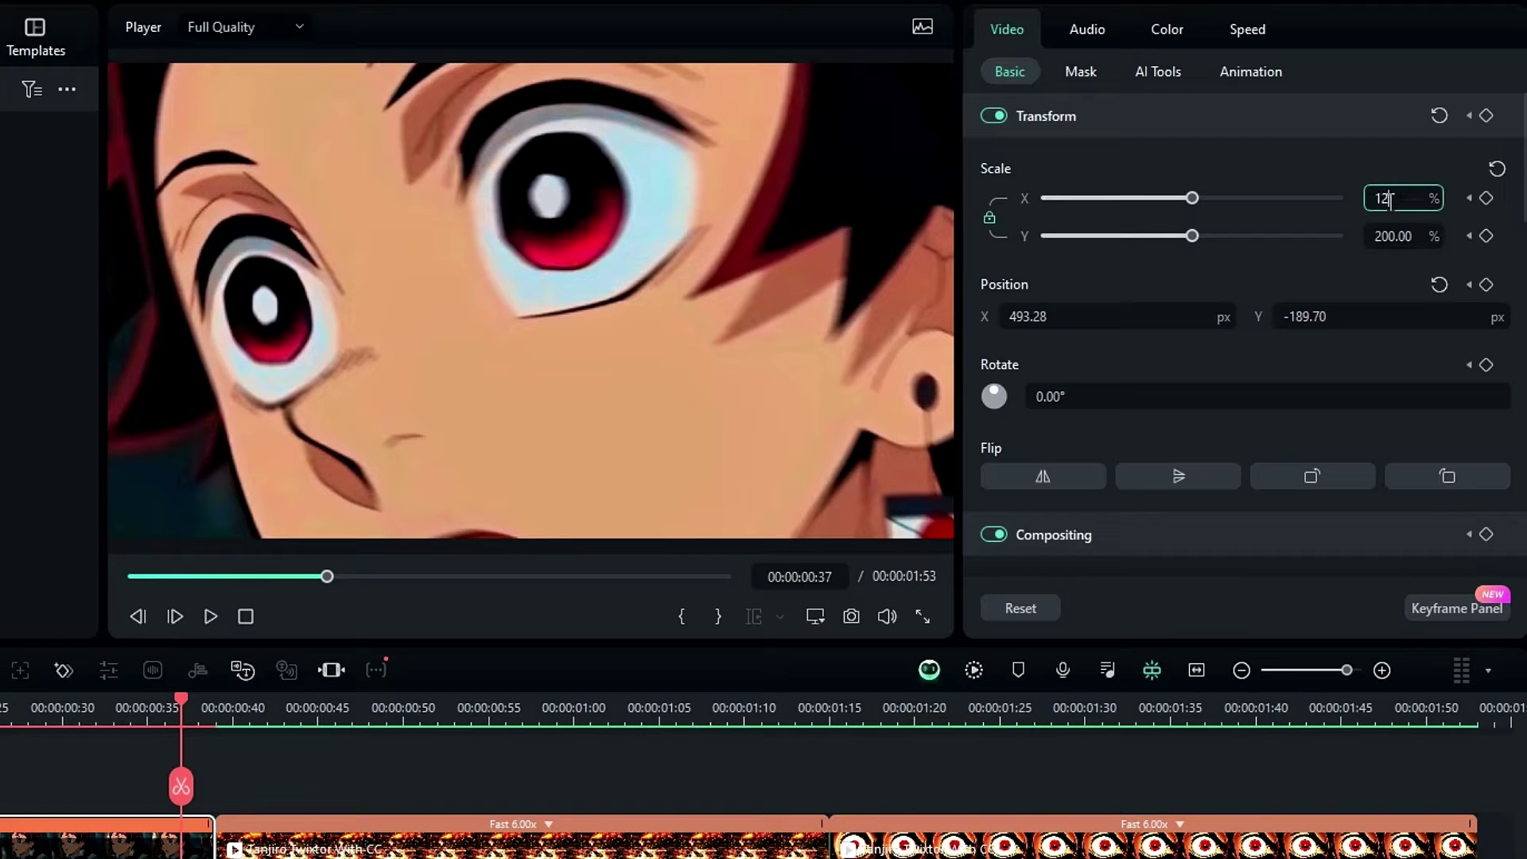
pyautogui.write('5')
pyautogui.press('Return')
pyautogui.moveTo(769, 262); pyautogui.dragTo(635, 316)
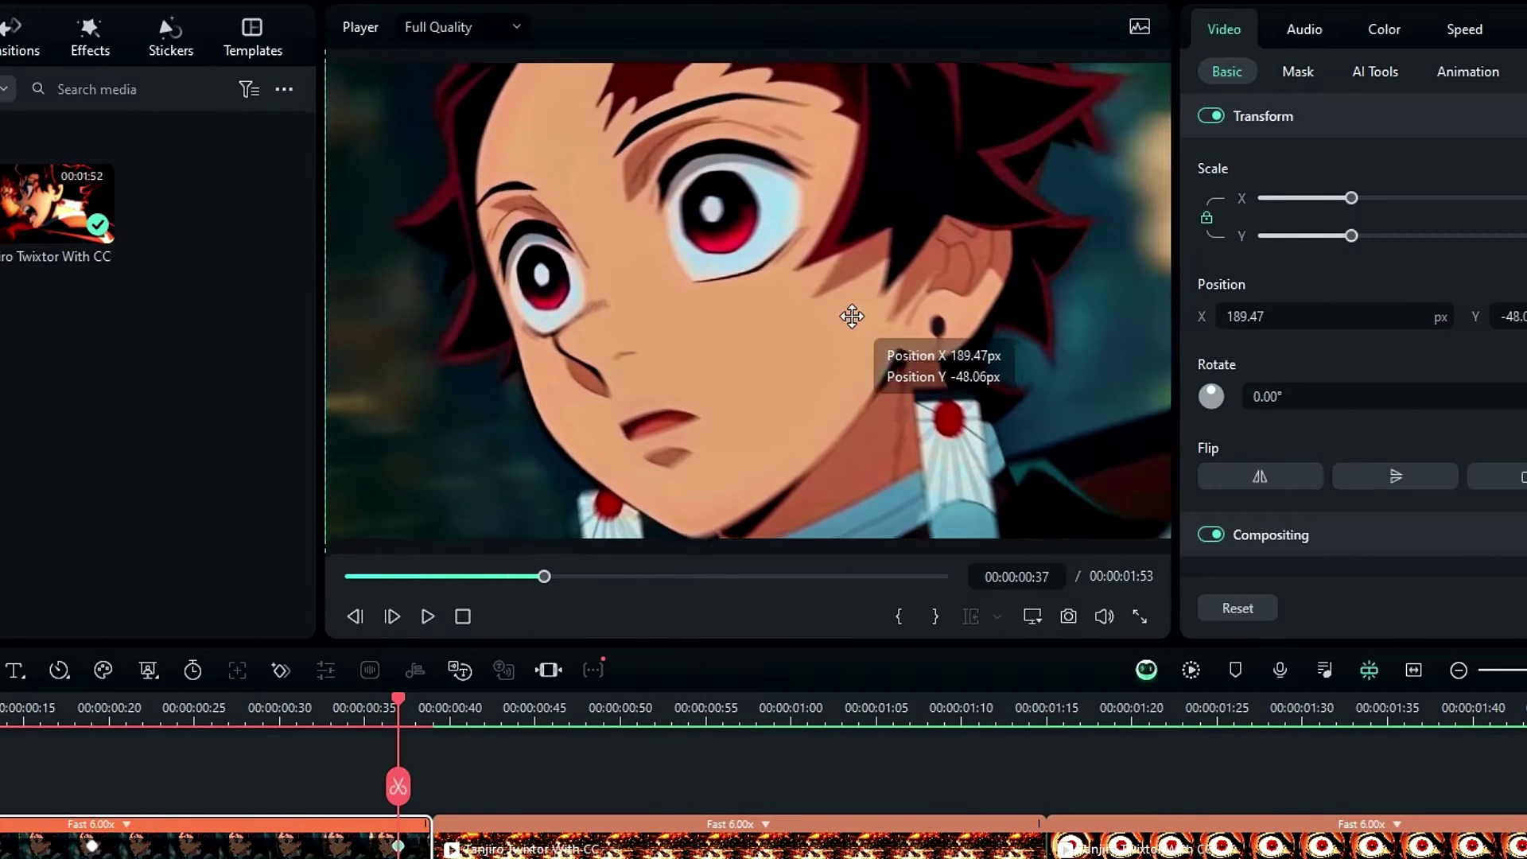
pyautogui.moveTo(852, 317); pyautogui.dragTo(849, 320)
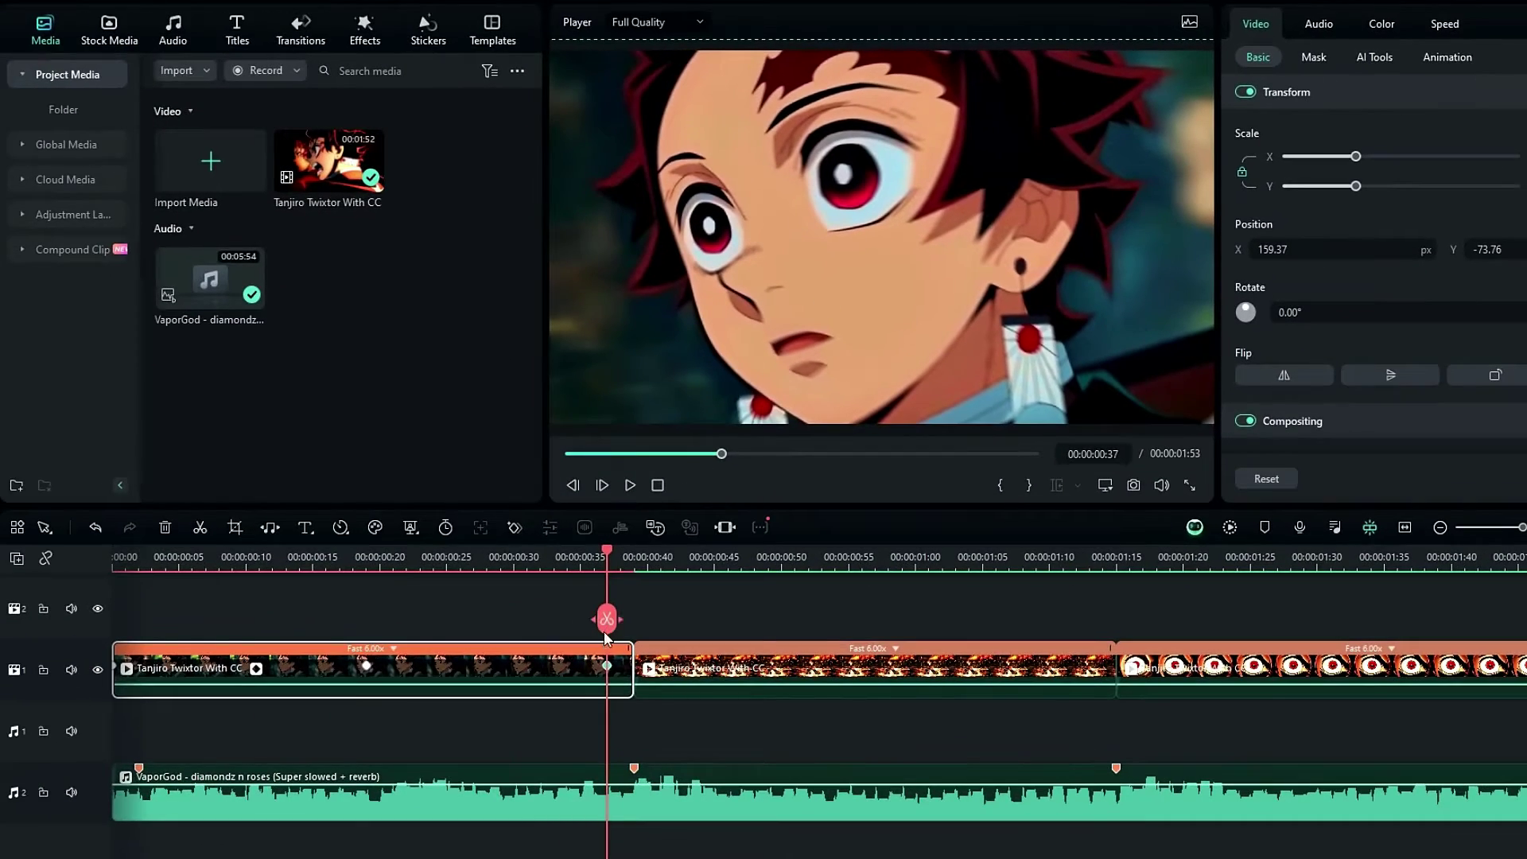
pyautogui.click(629, 670)
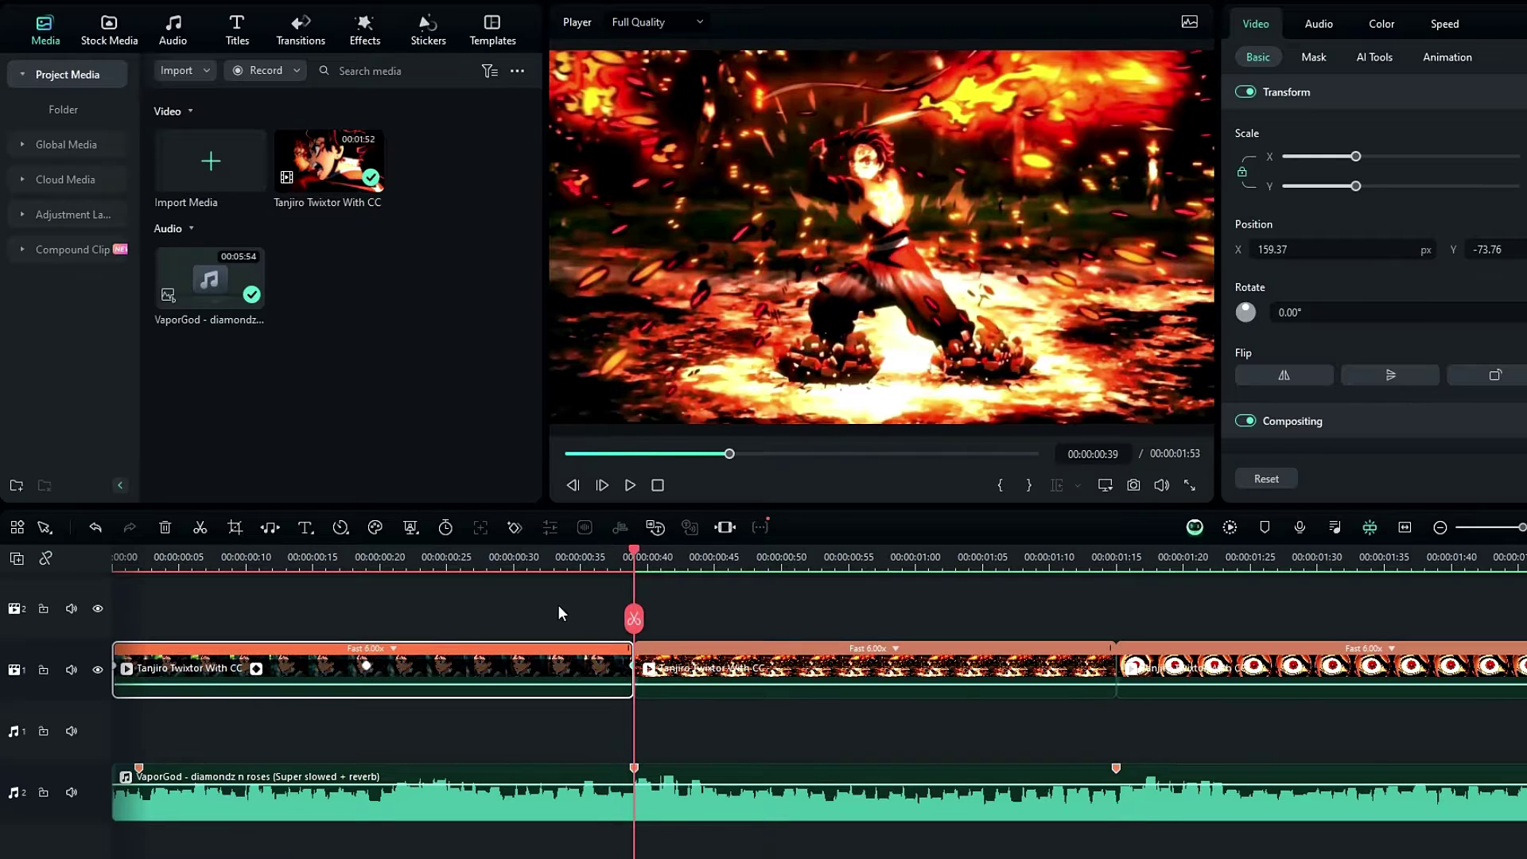
# Keyframe the second clip at 00:00:00:40 with 200% scale and position about X -157, Y -134
pyautogui.moveTo(451, 568); pyautogui.dragTo(656, 571)
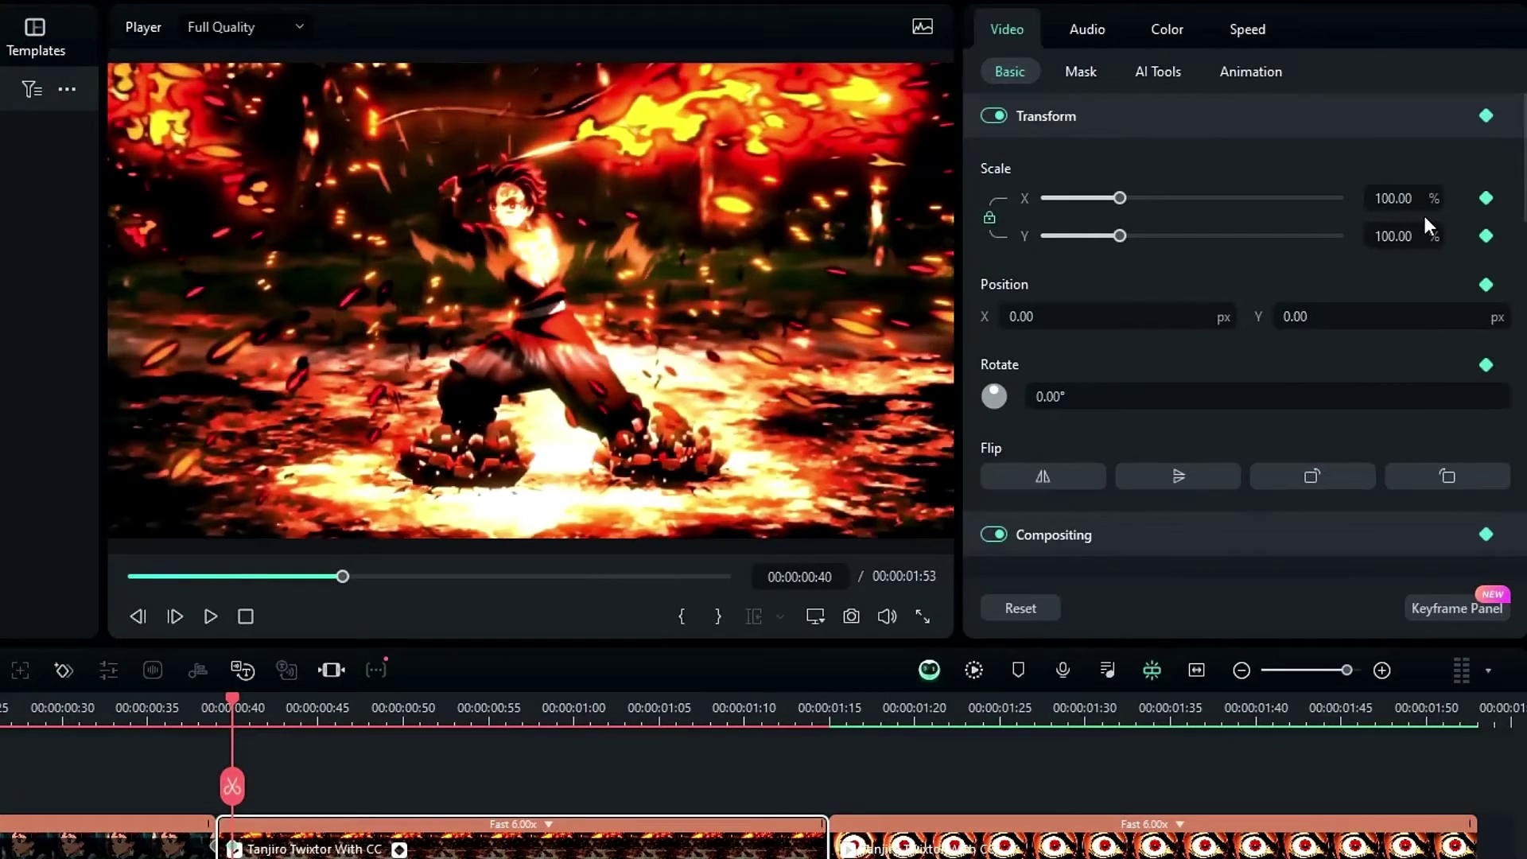
pyautogui.click(1423, 205)
pyautogui.press('Return')
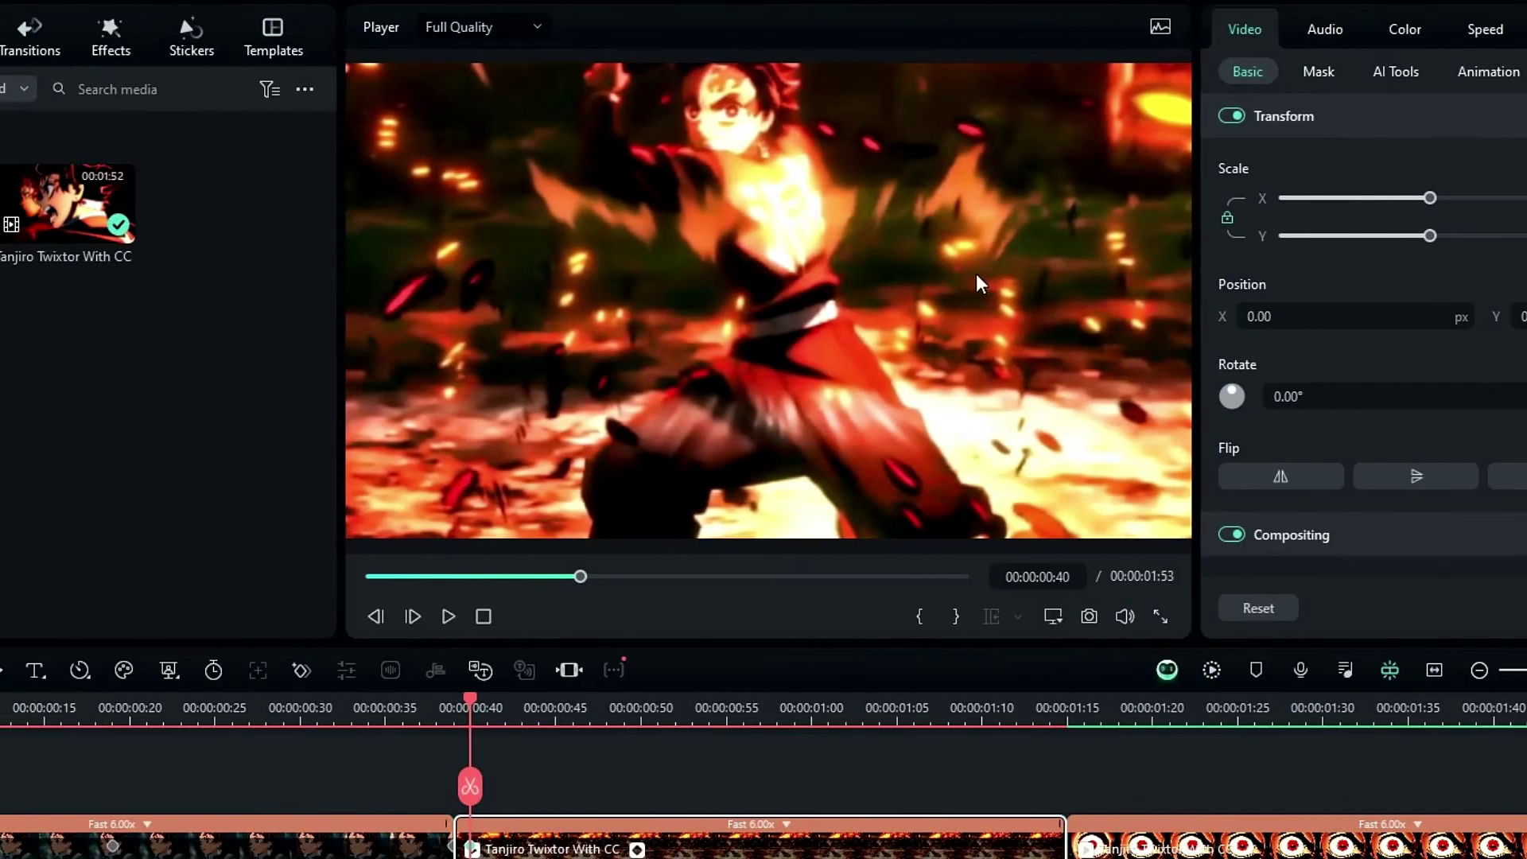
pyautogui.moveTo(738, 273); pyautogui.dragTo(677, 321)
pyautogui.moveTo(915, 321); pyautogui.dragTo(907, 331)
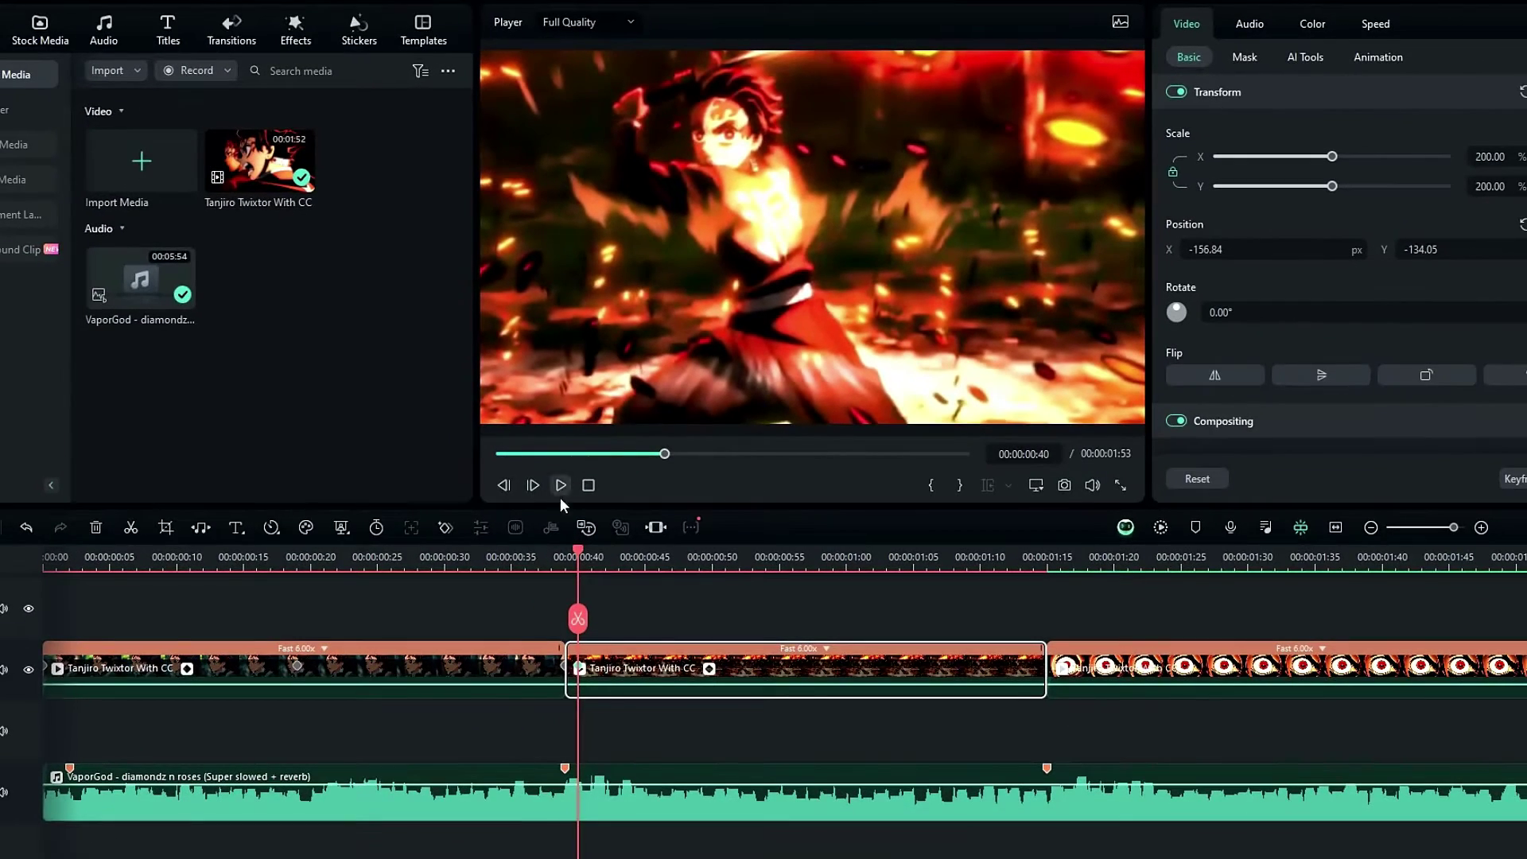
# Check the cut between the first two clips and move the second clip's first keyframe to its start at 00:00:00:39
pyautogui.click(525, 557)
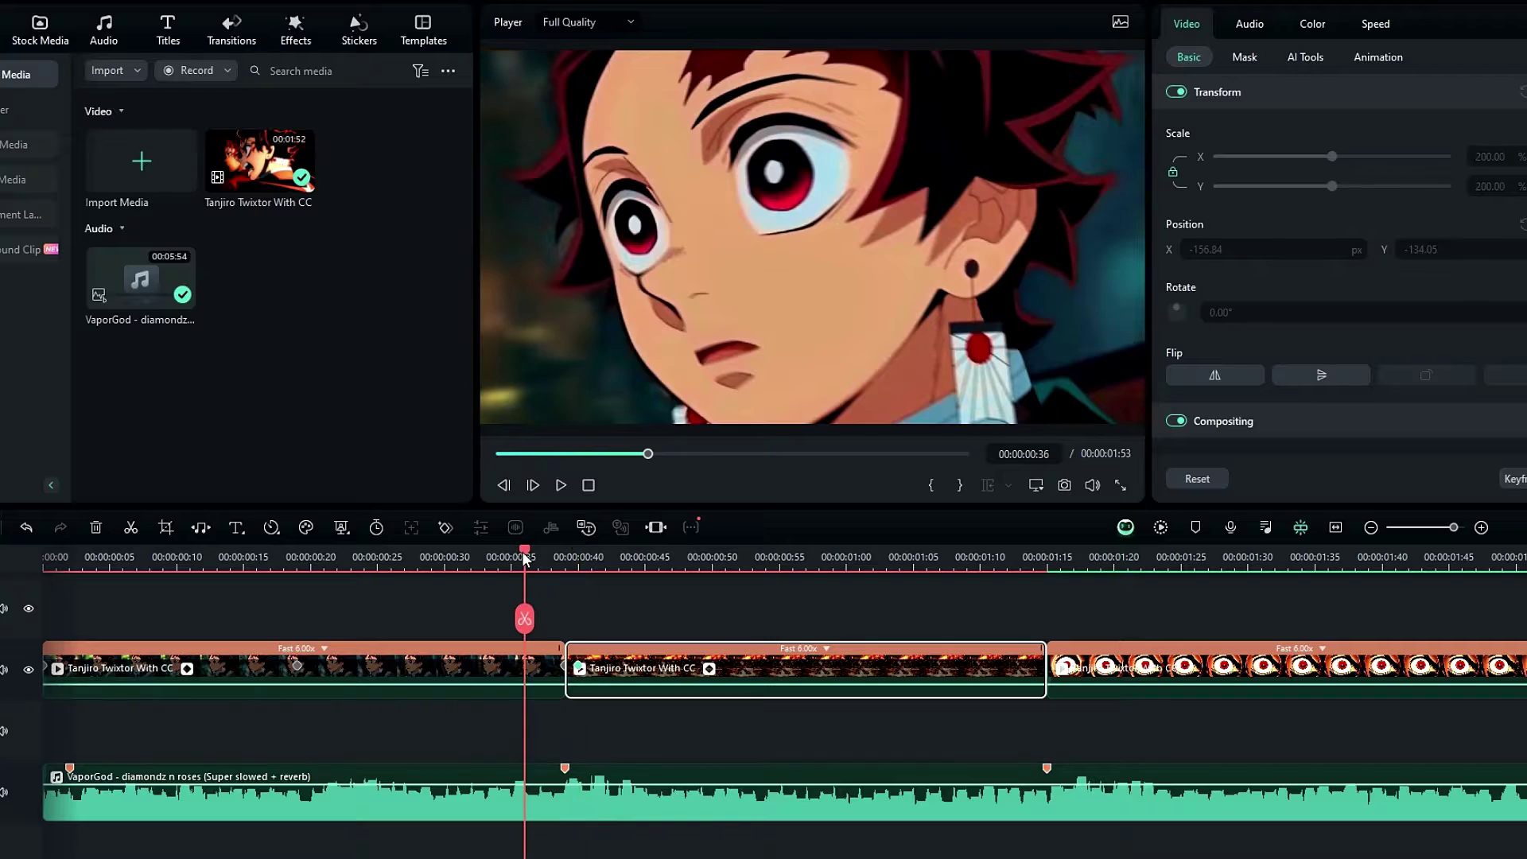
pyautogui.click(580, 556)
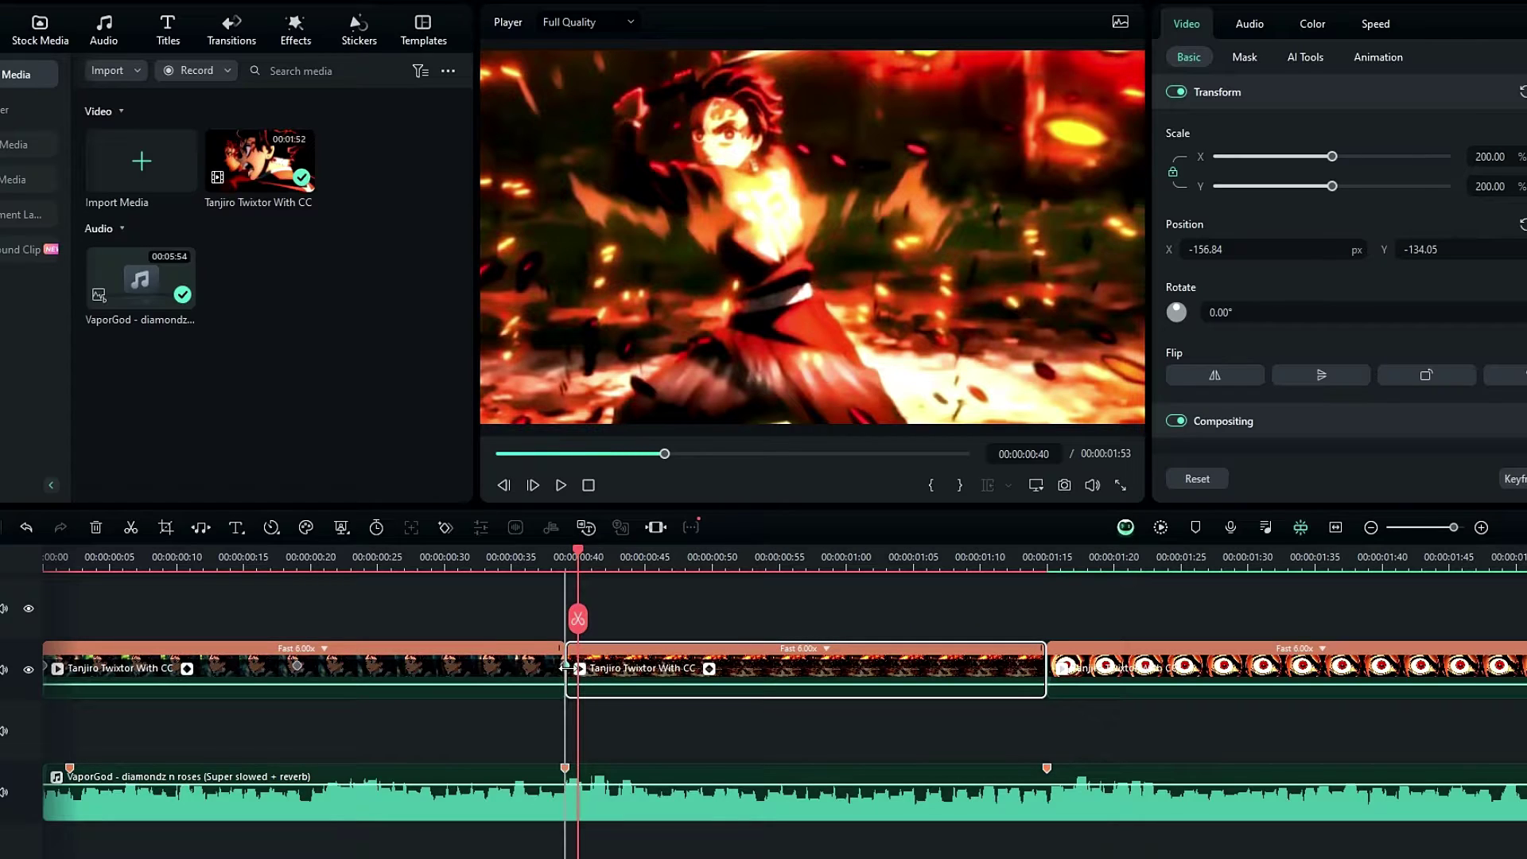
pyautogui.press('Left')
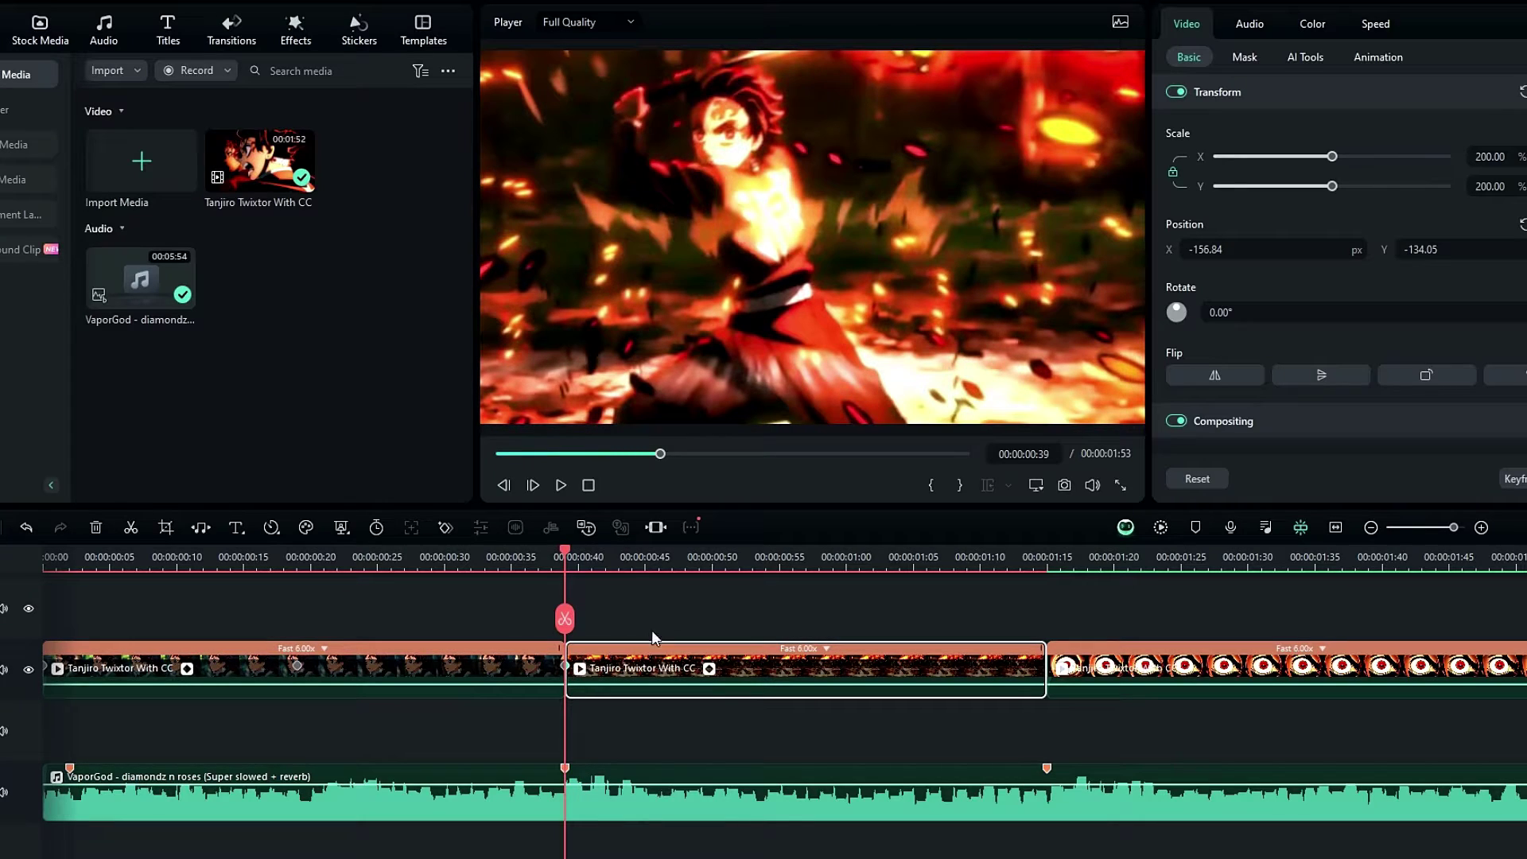
# At 00:00:00:57, scale the second clip to 150% and reposition it to about X 126, Y -149
pyautogui.click(804, 557)
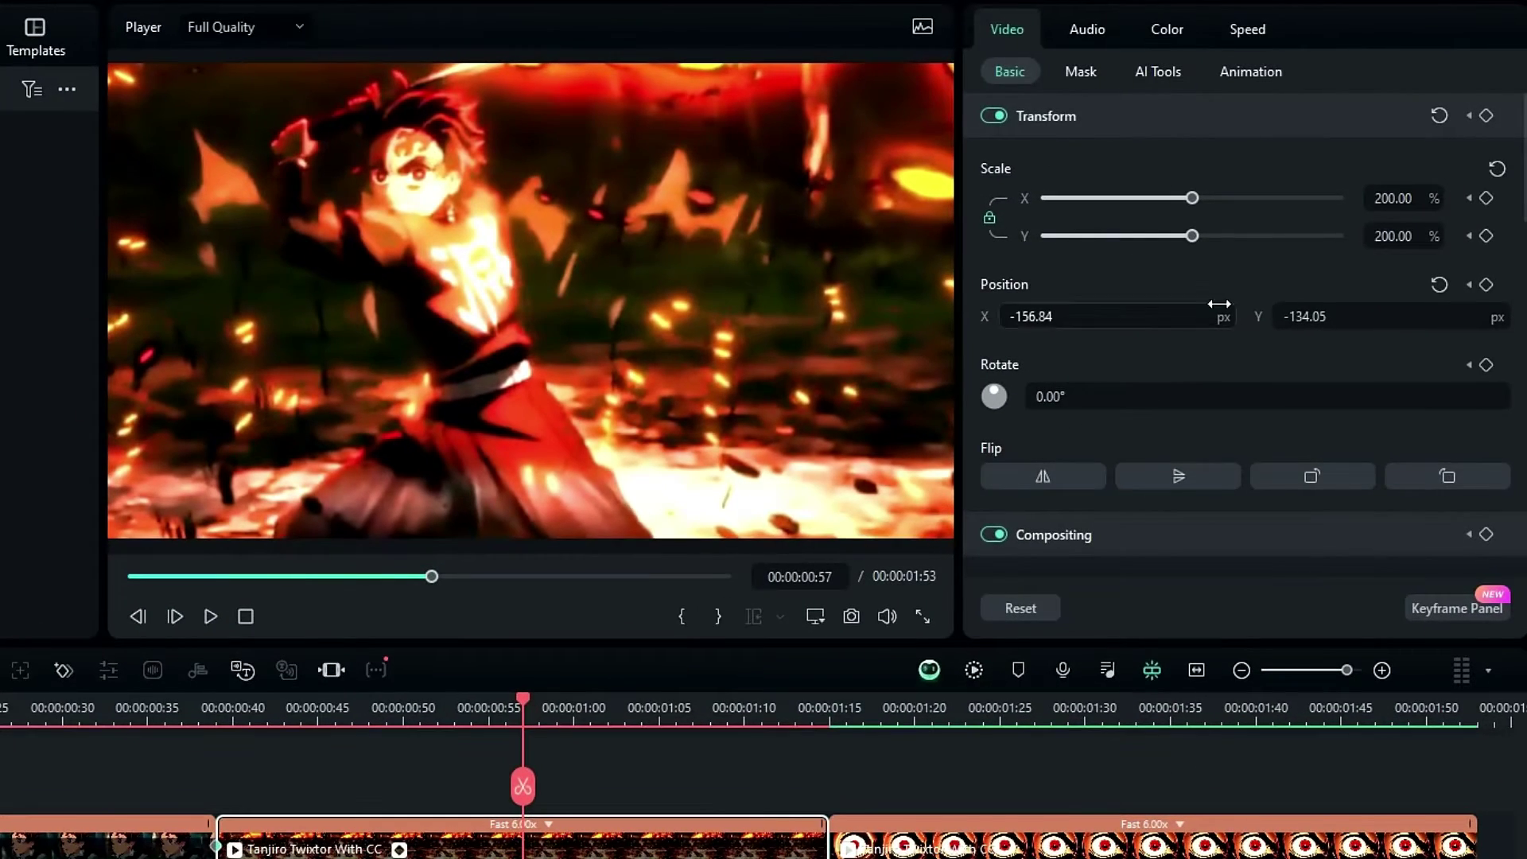
pyautogui.click(1393, 206)
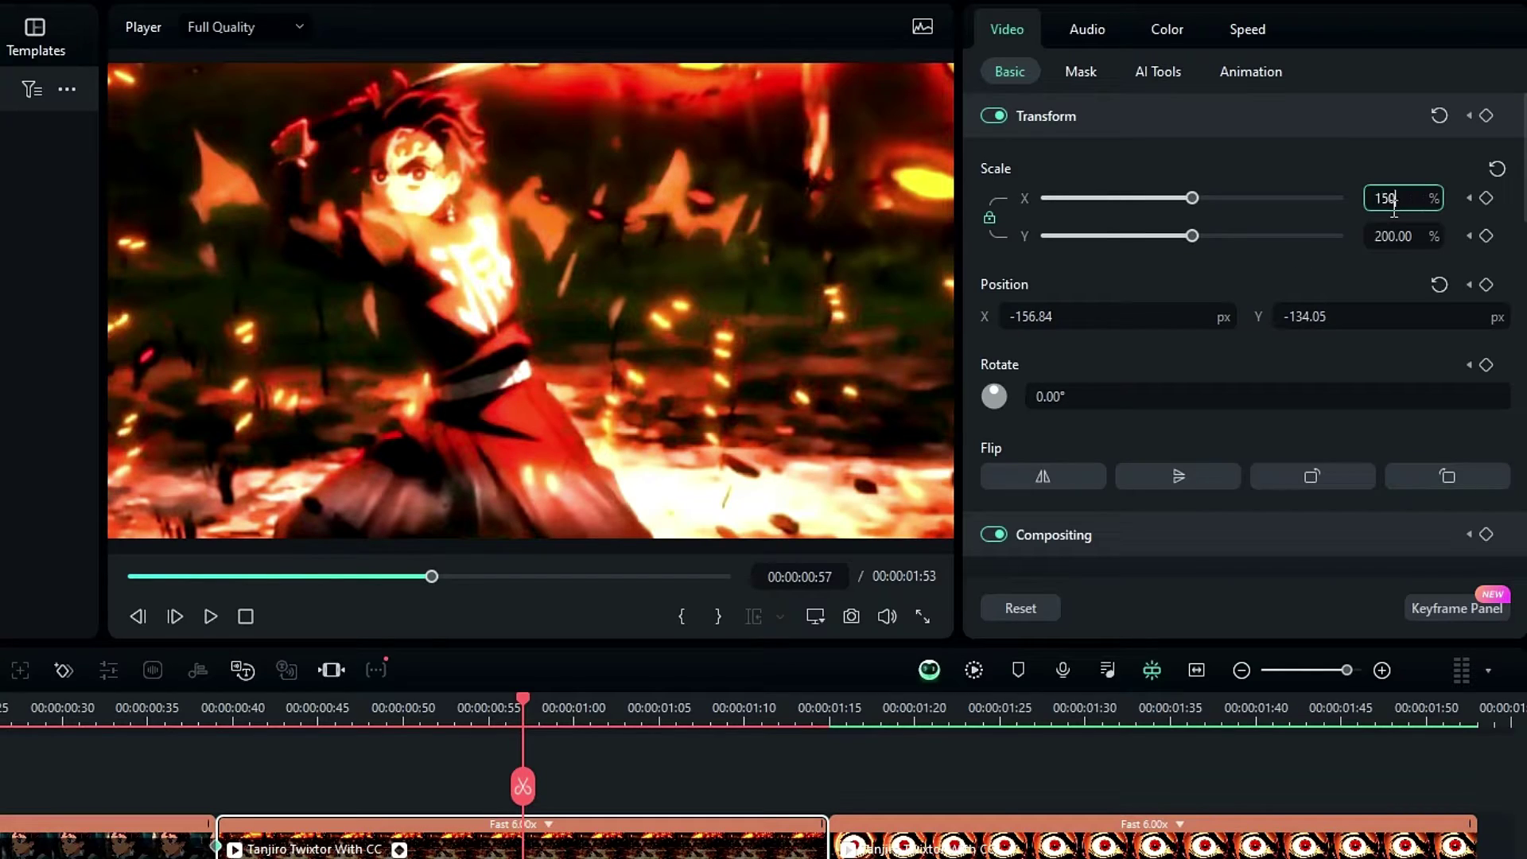
pyautogui.press('Return')
pyautogui.moveTo(594, 288); pyautogui.dragTo(608, 277)
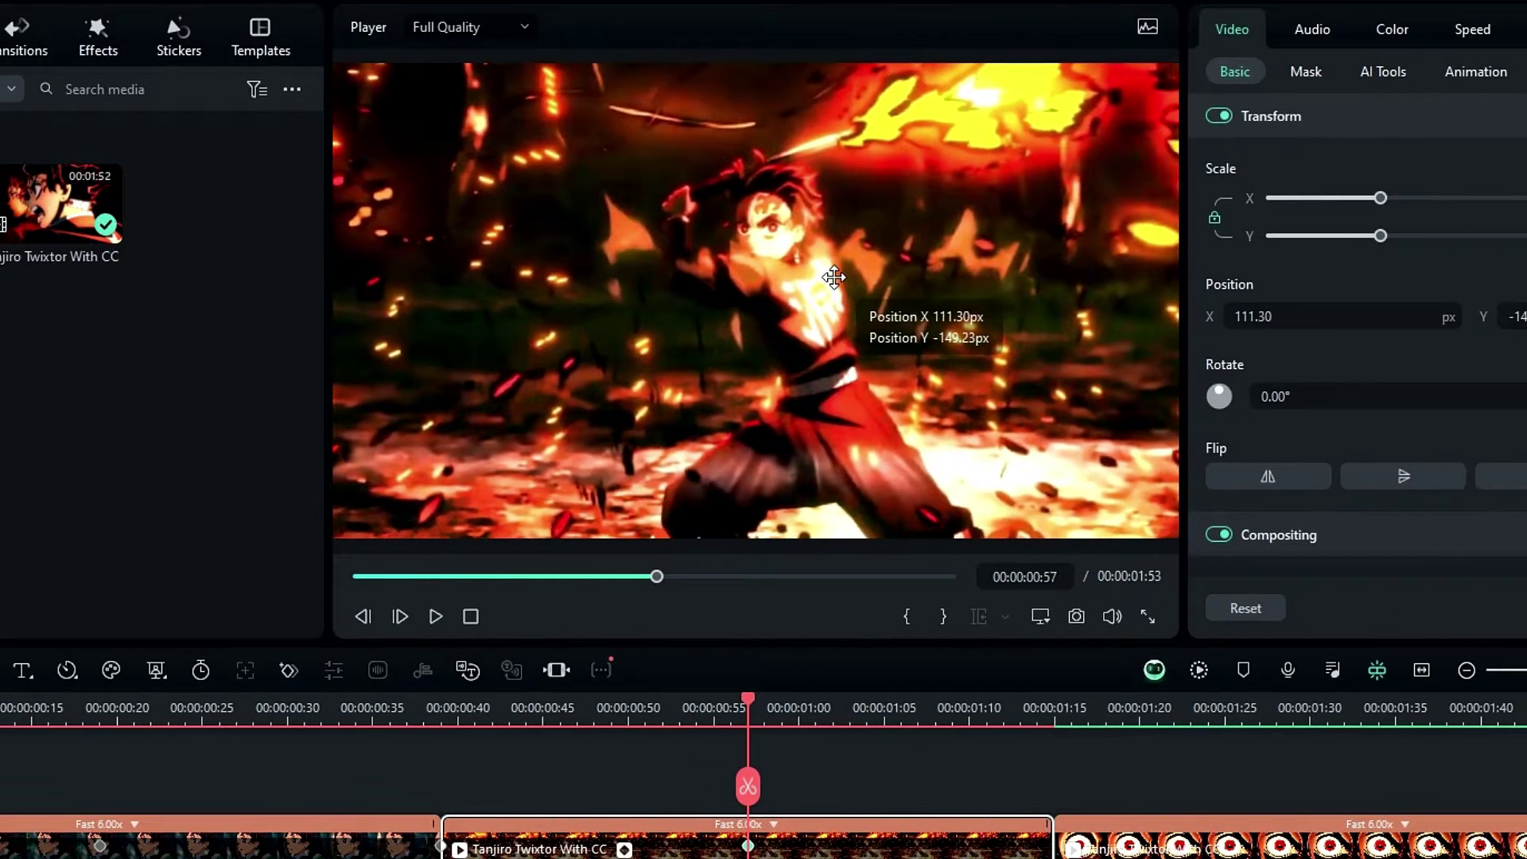
pyautogui.moveTo(835, 276); pyautogui.dragTo(846, 277)
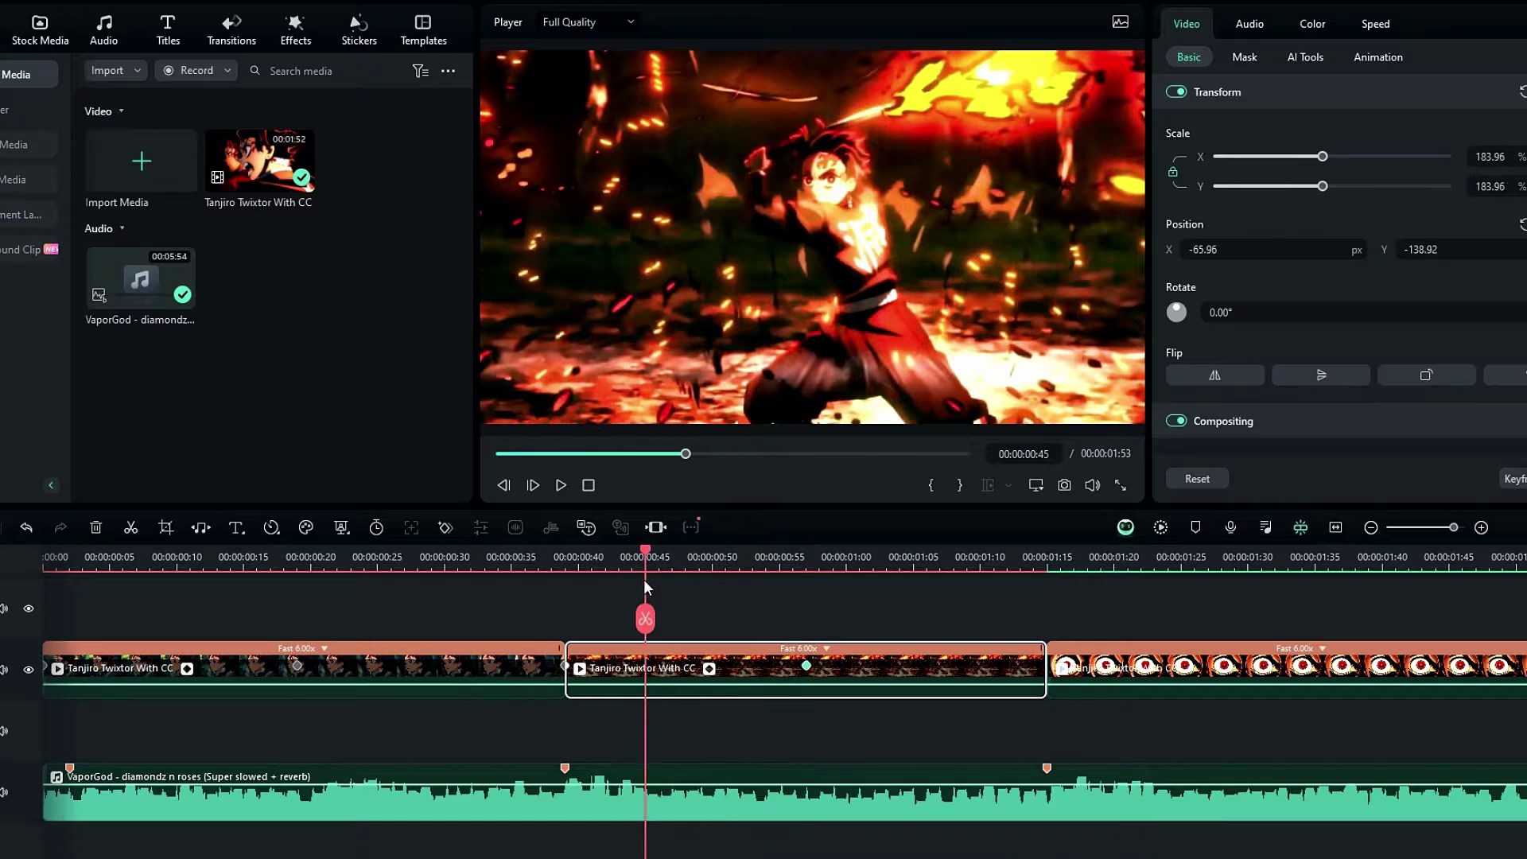
# At 00:00:01:12, scale the second clip to 300%, reposition it to about X 144, Y -617, and move that keyframe to the clip's end
pyautogui.moveTo(643, 579); pyautogui.dragTo(1006, 563)
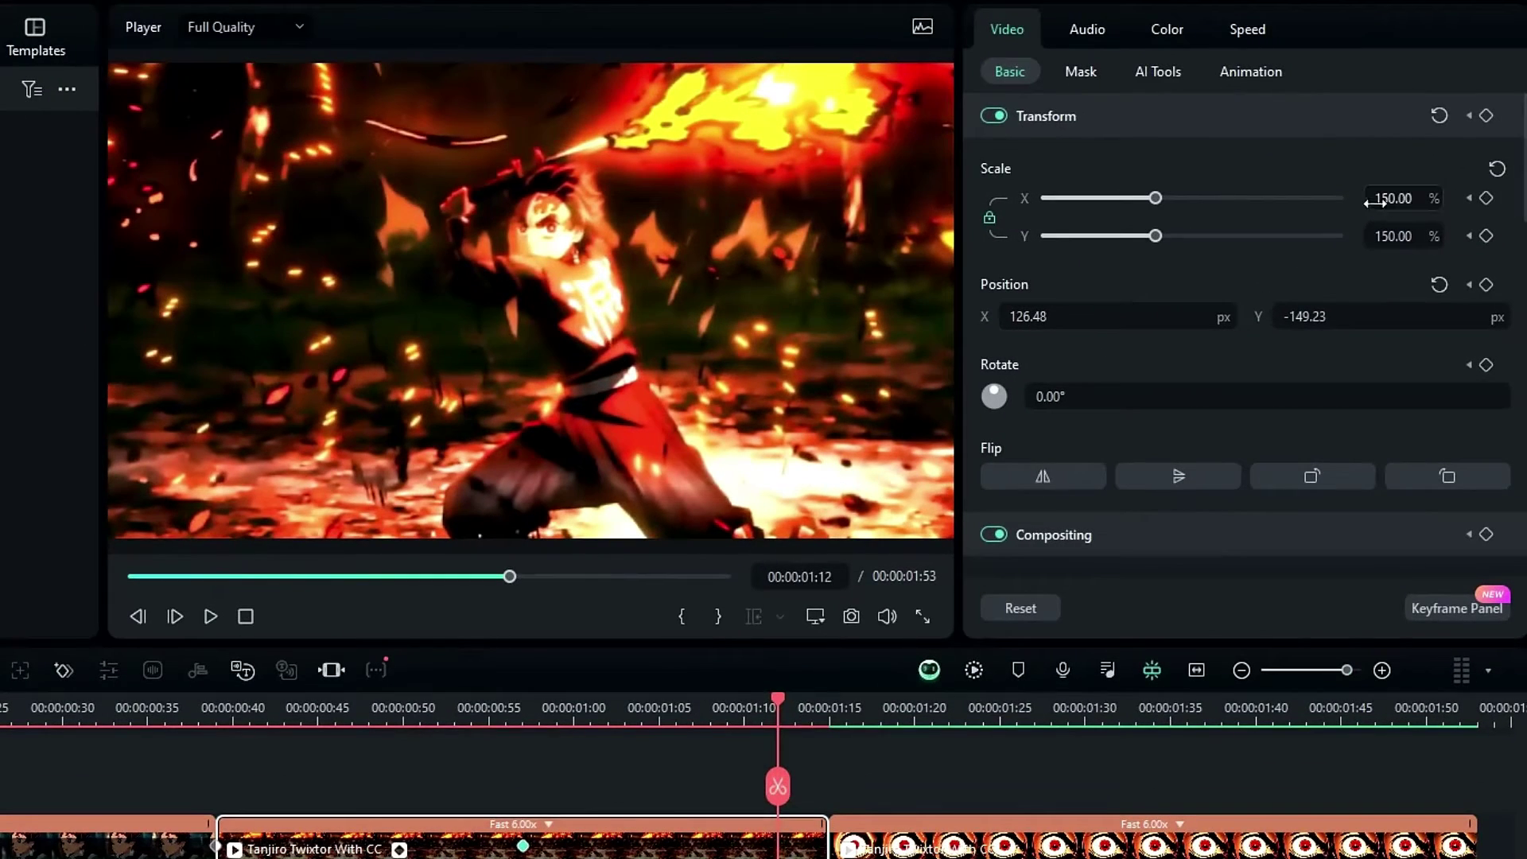
pyautogui.click(1398, 195)
pyautogui.write('300')
pyautogui.press('Return')
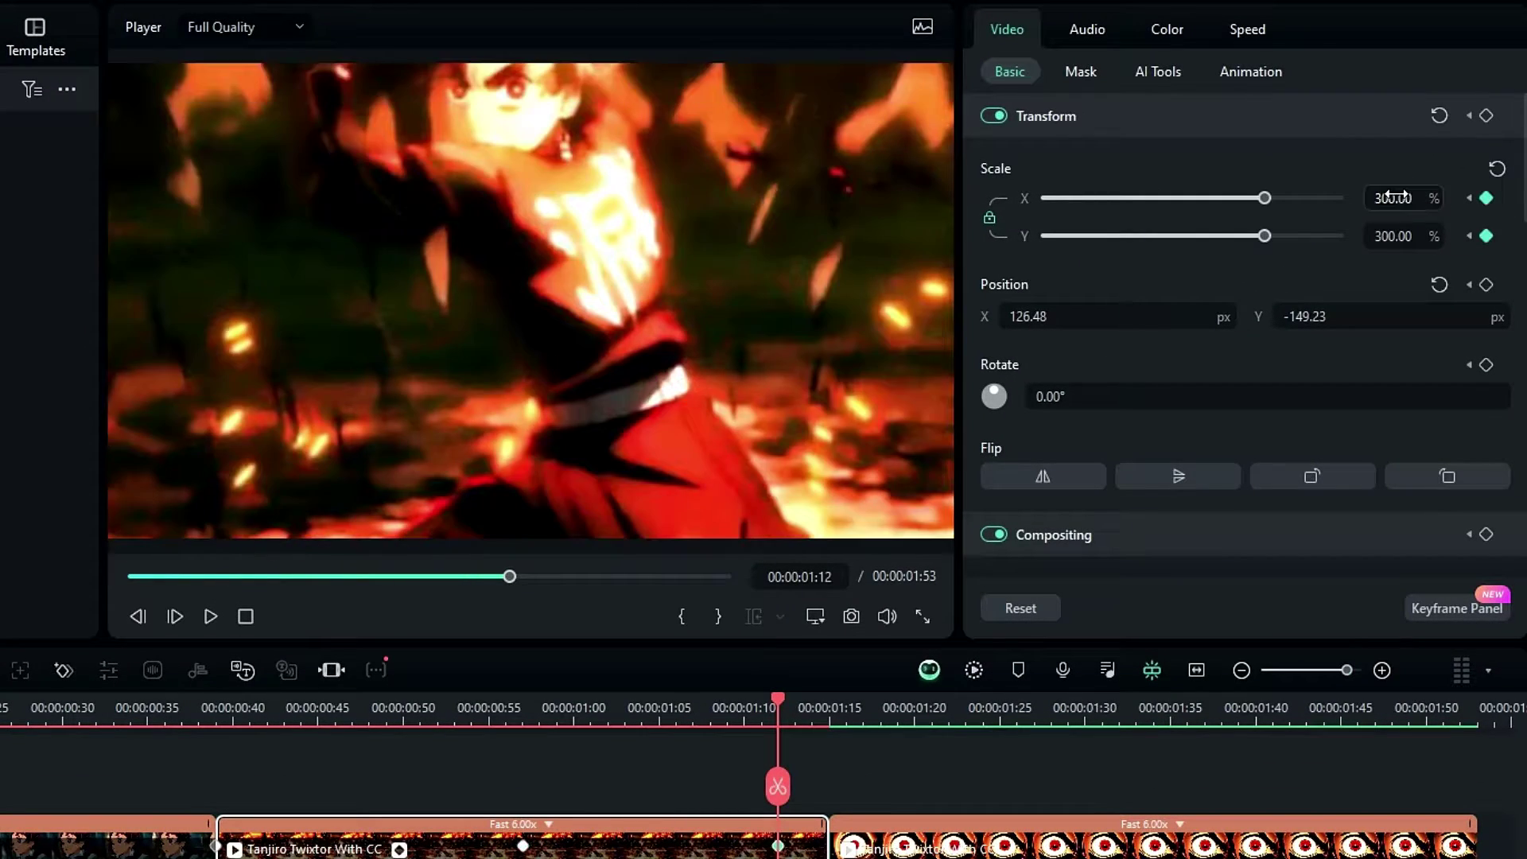
pyautogui.moveTo(568, 220); pyautogui.dragTo(568, 370)
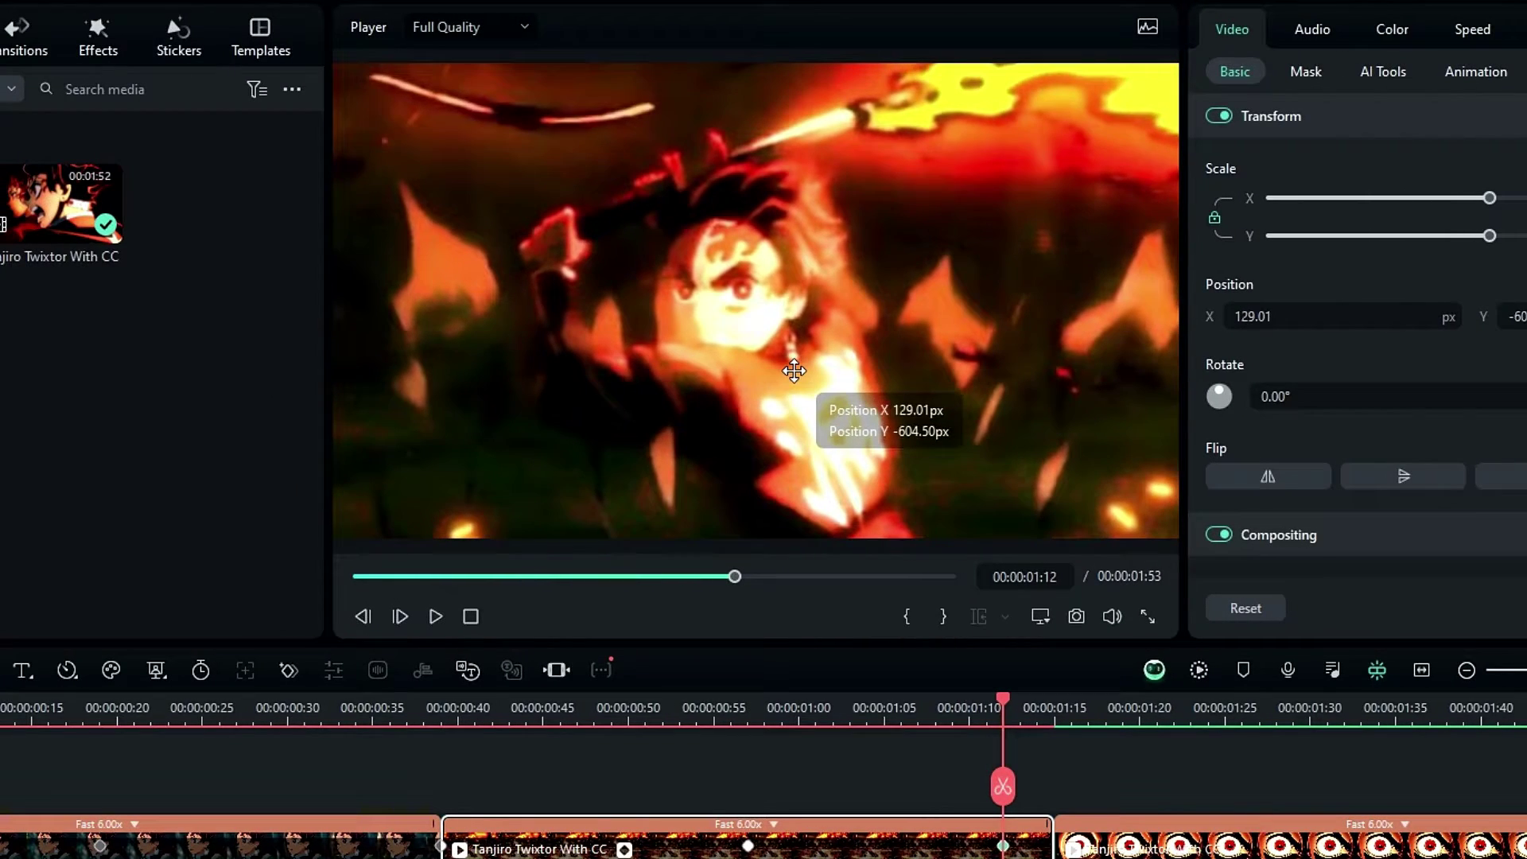
pyautogui.moveTo(793, 371); pyautogui.dragTo(800, 364)
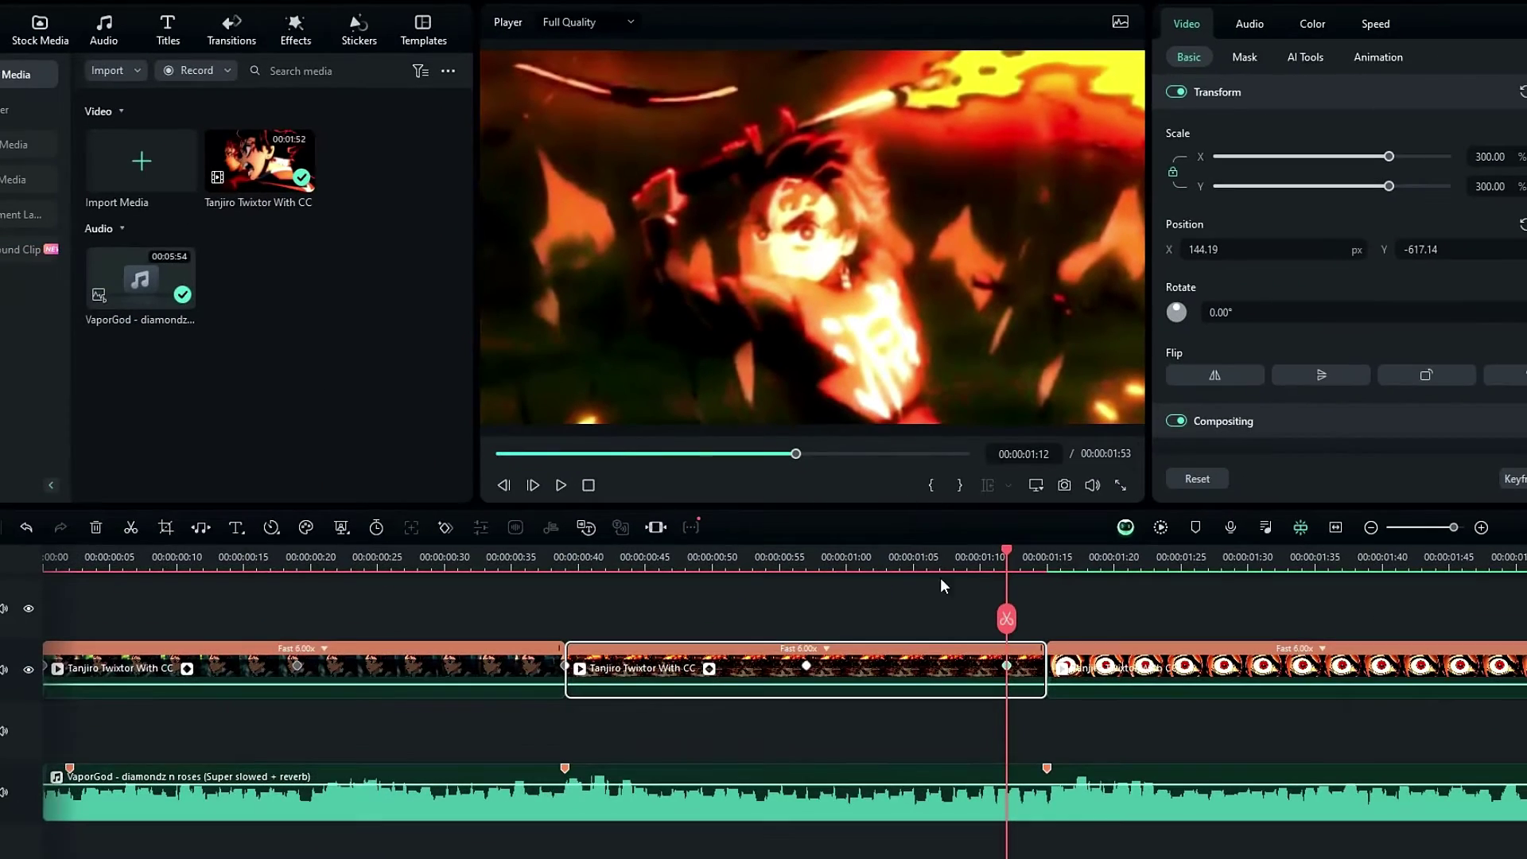
pyautogui.moveTo(1042, 665); pyautogui.dragTo(1048, 665)
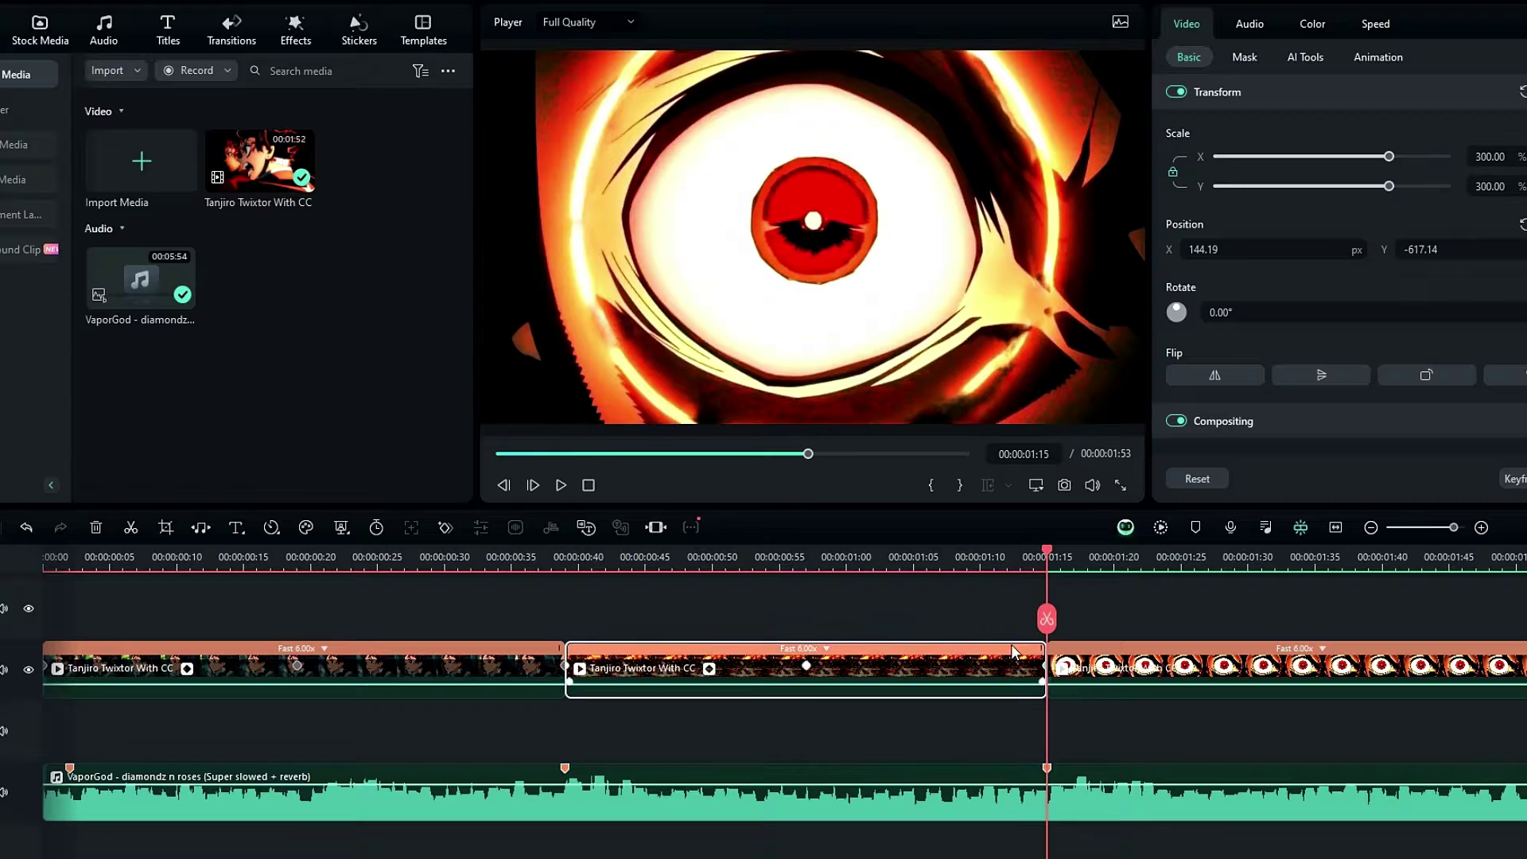
# Add a transform keyframe to the third clip and place it at the clip's start at 00:00:01:15
pyautogui.moveTo(777, 571); pyautogui.dragTo(1069, 621)
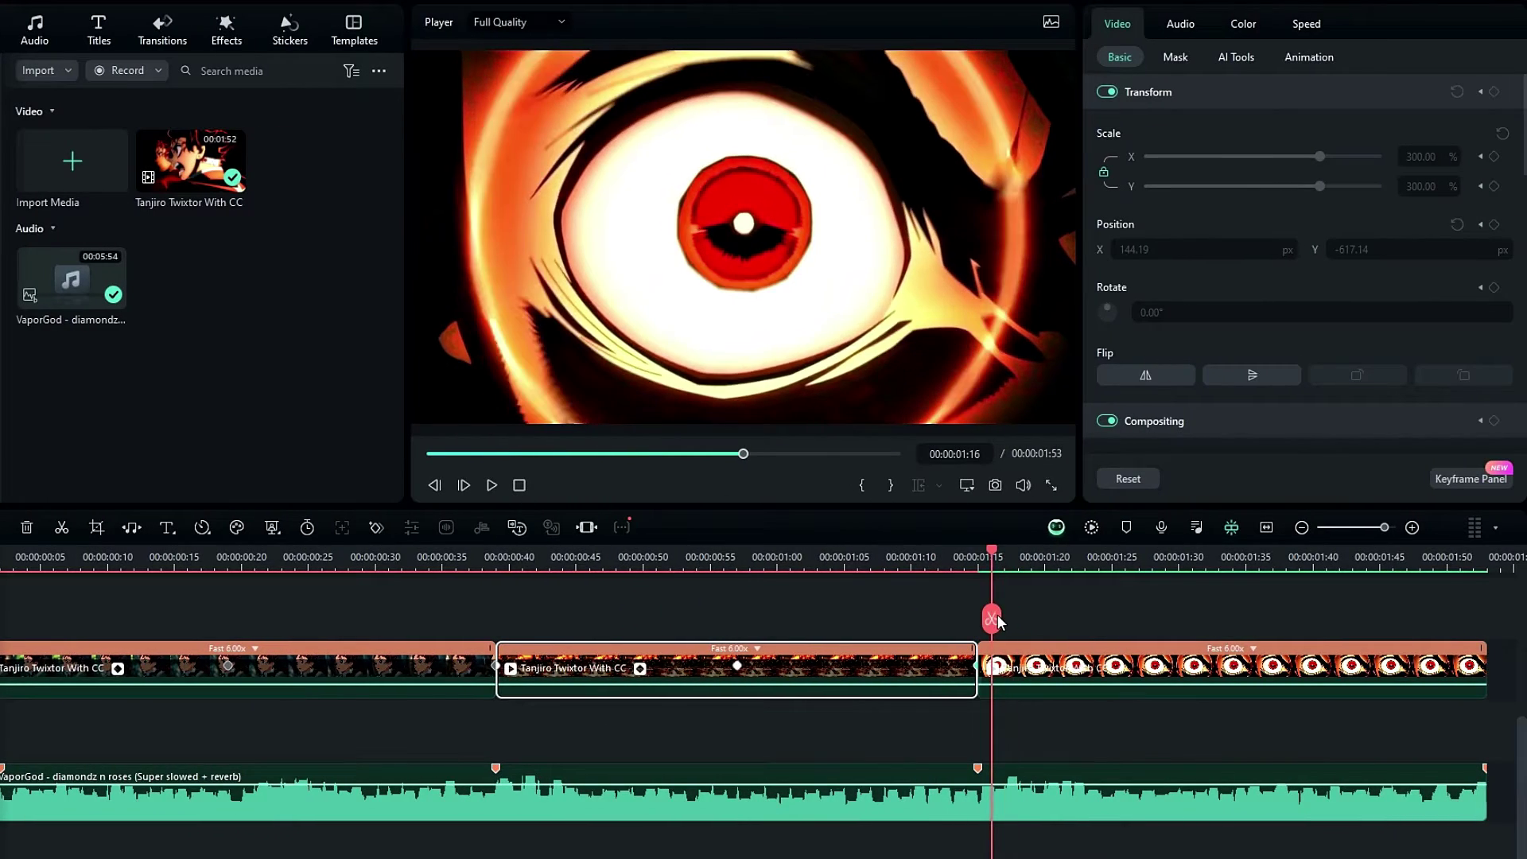
pyautogui.click(1009, 671)
pyautogui.click(377, 528)
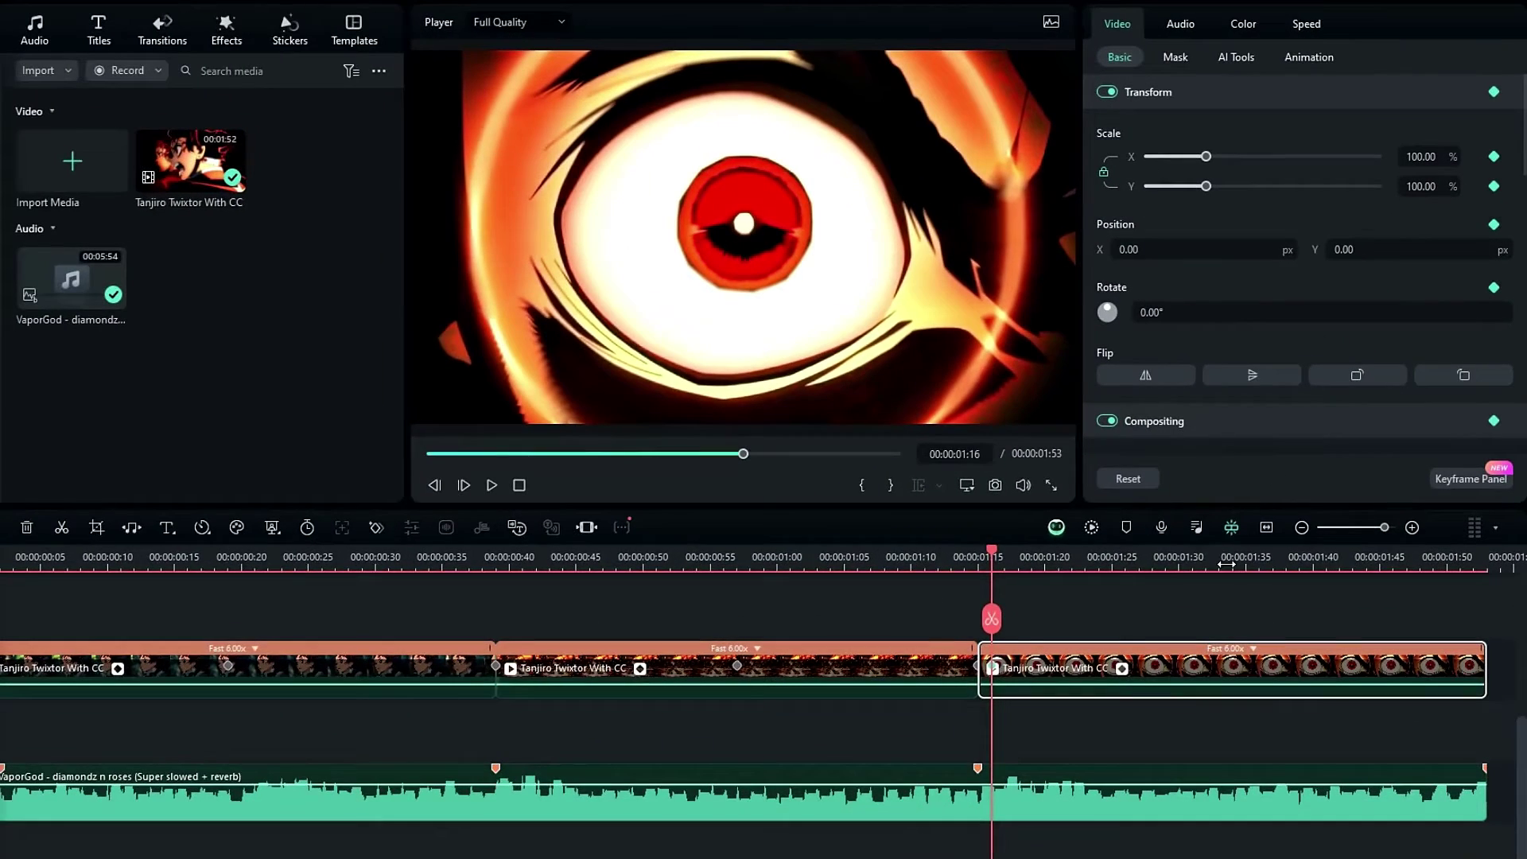
pyautogui.press('Left')
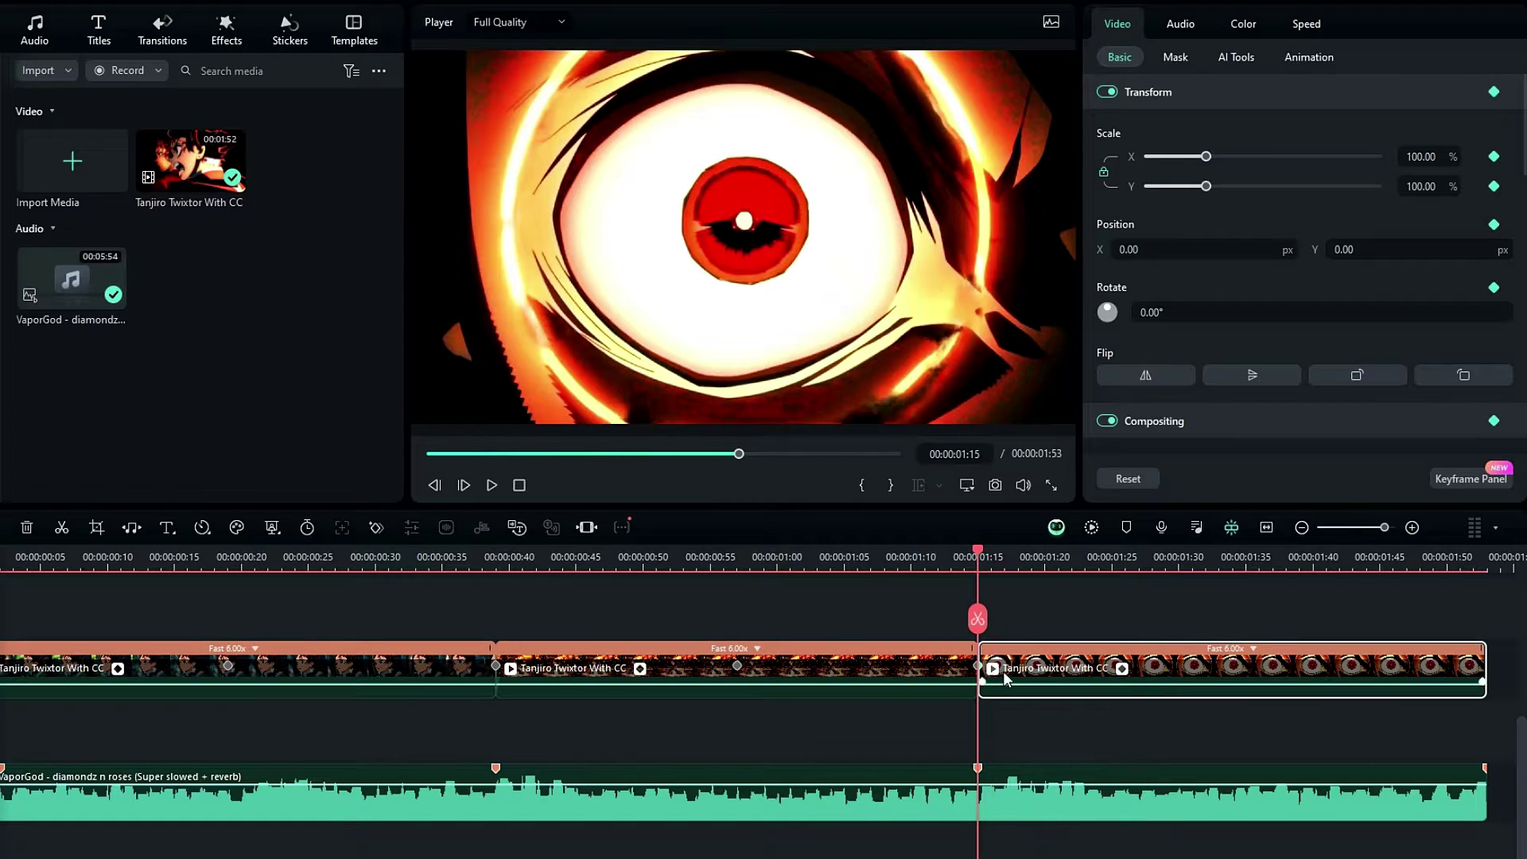
# Scale the third clip to 120% at 00:00:01:34 and reset its scale to 100% at 00:00:01:51
pyautogui.click(1229, 557)
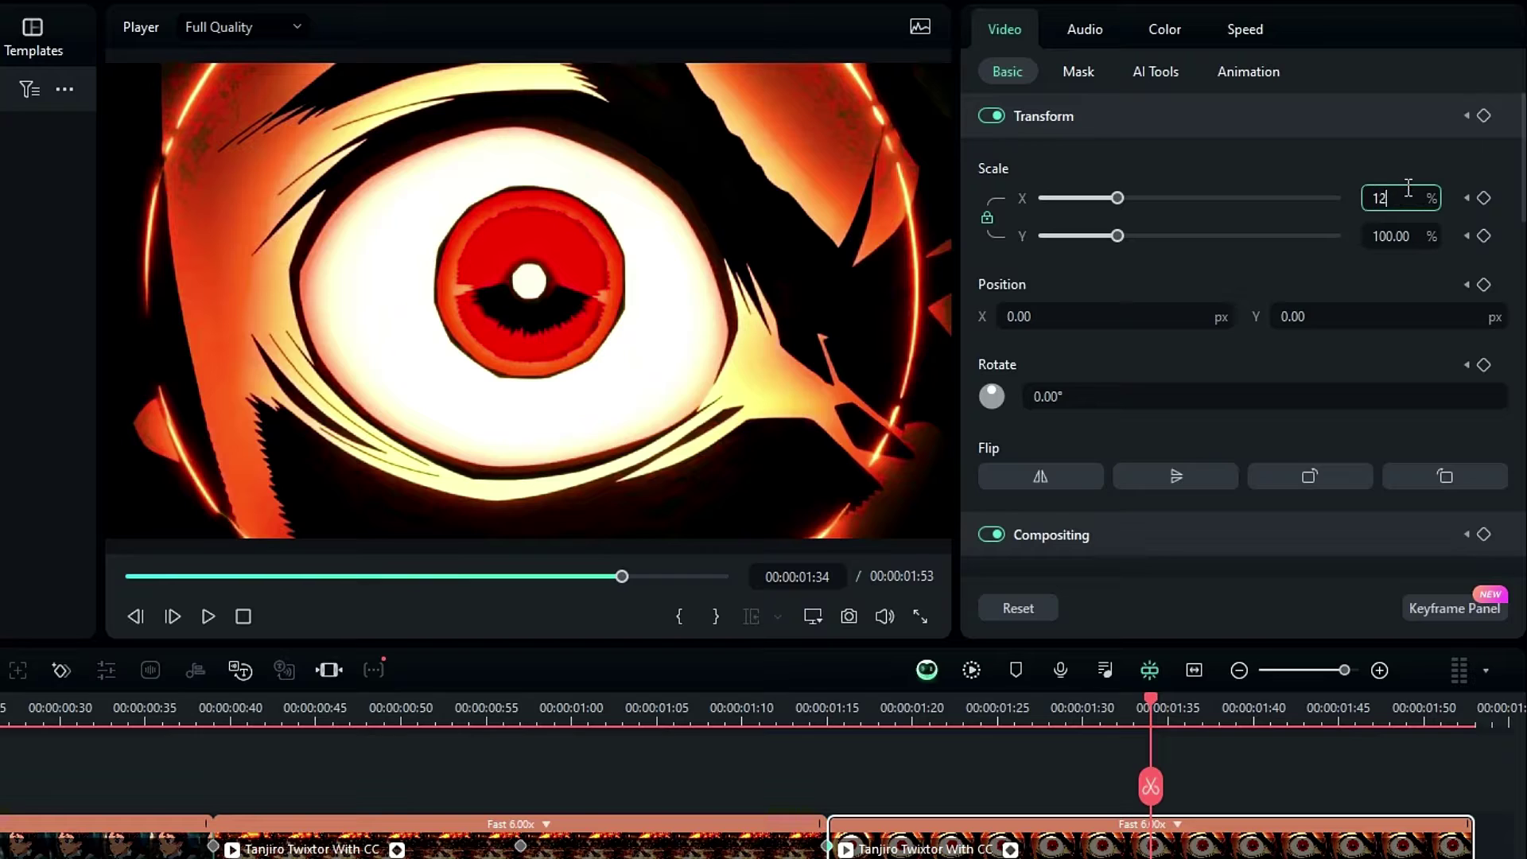
pyautogui.click(1407, 190)
pyautogui.write('120')
pyautogui.press('Return')
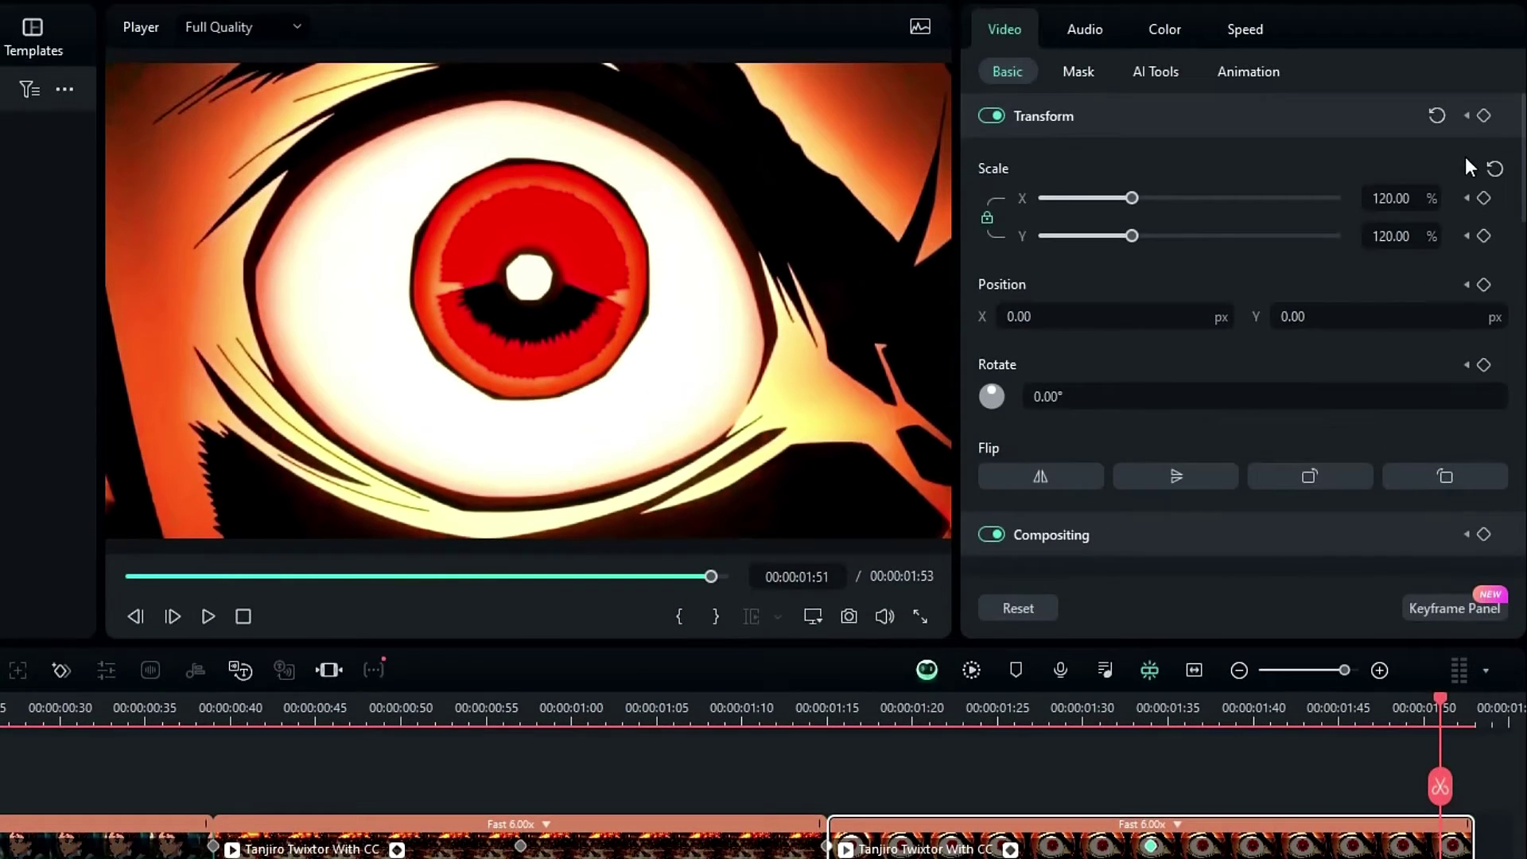
pyautogui.click(1496, 169)
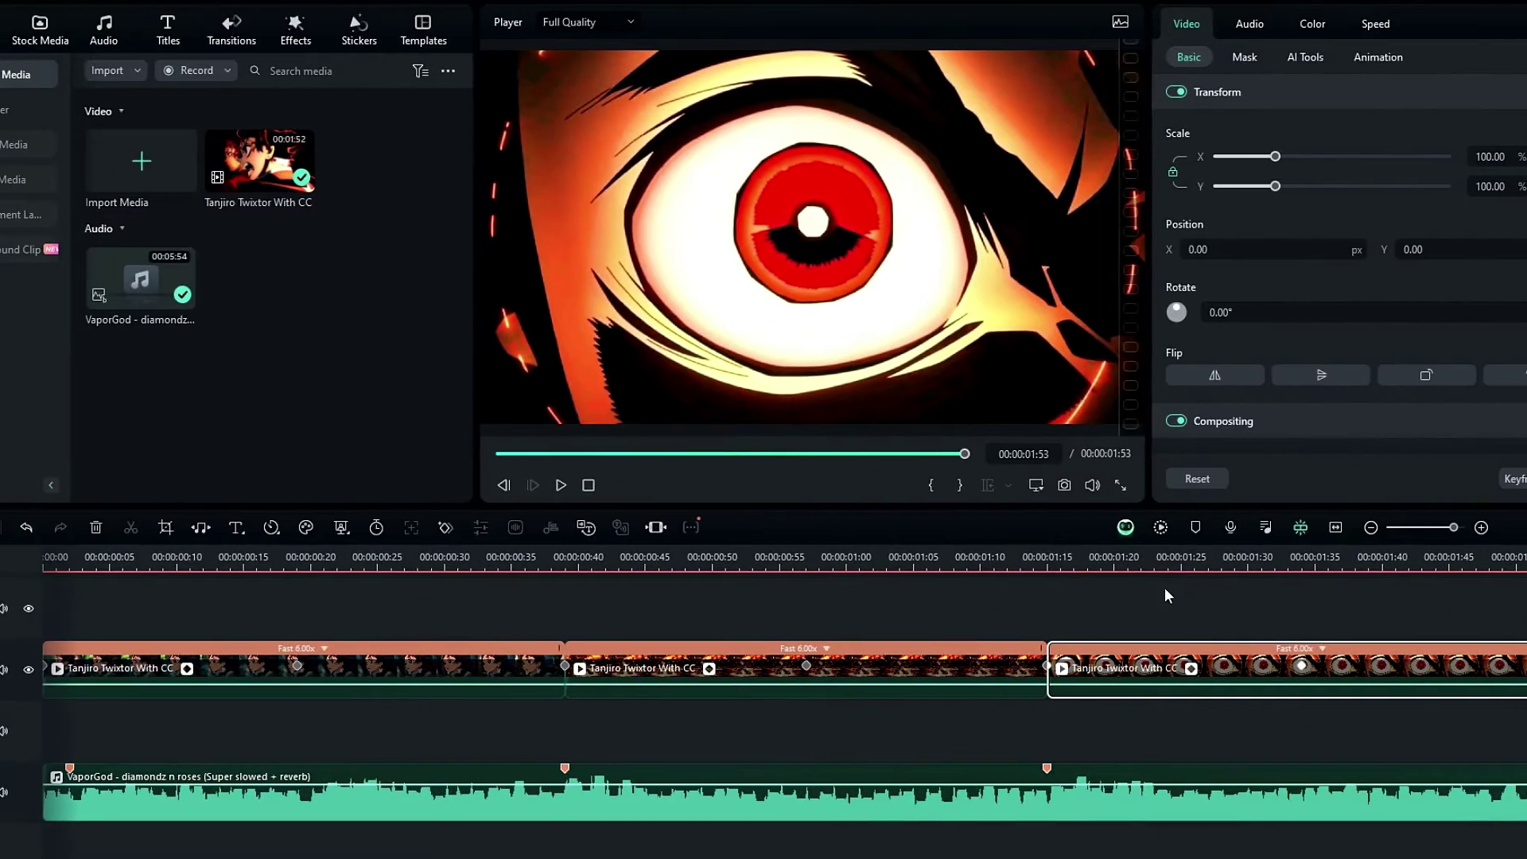
# Play the keyframed edit from the start to review the zoom movements across all three clips
pyautogui.moveTo(870, 569); pyautogui.dragTo(19, 516)
pyautogui.press('Return')
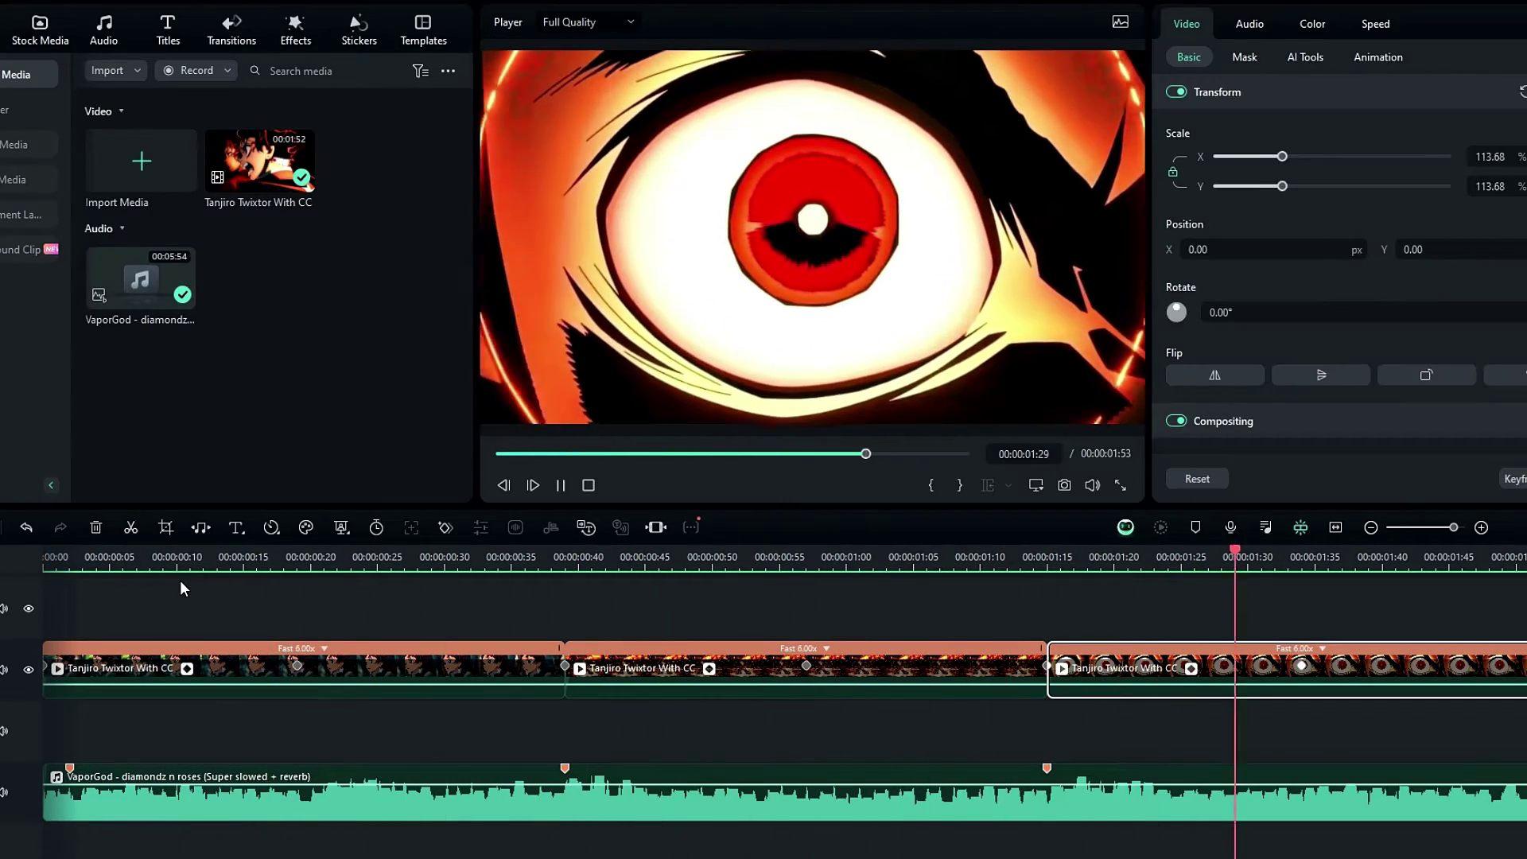
pyautogui.press('space')
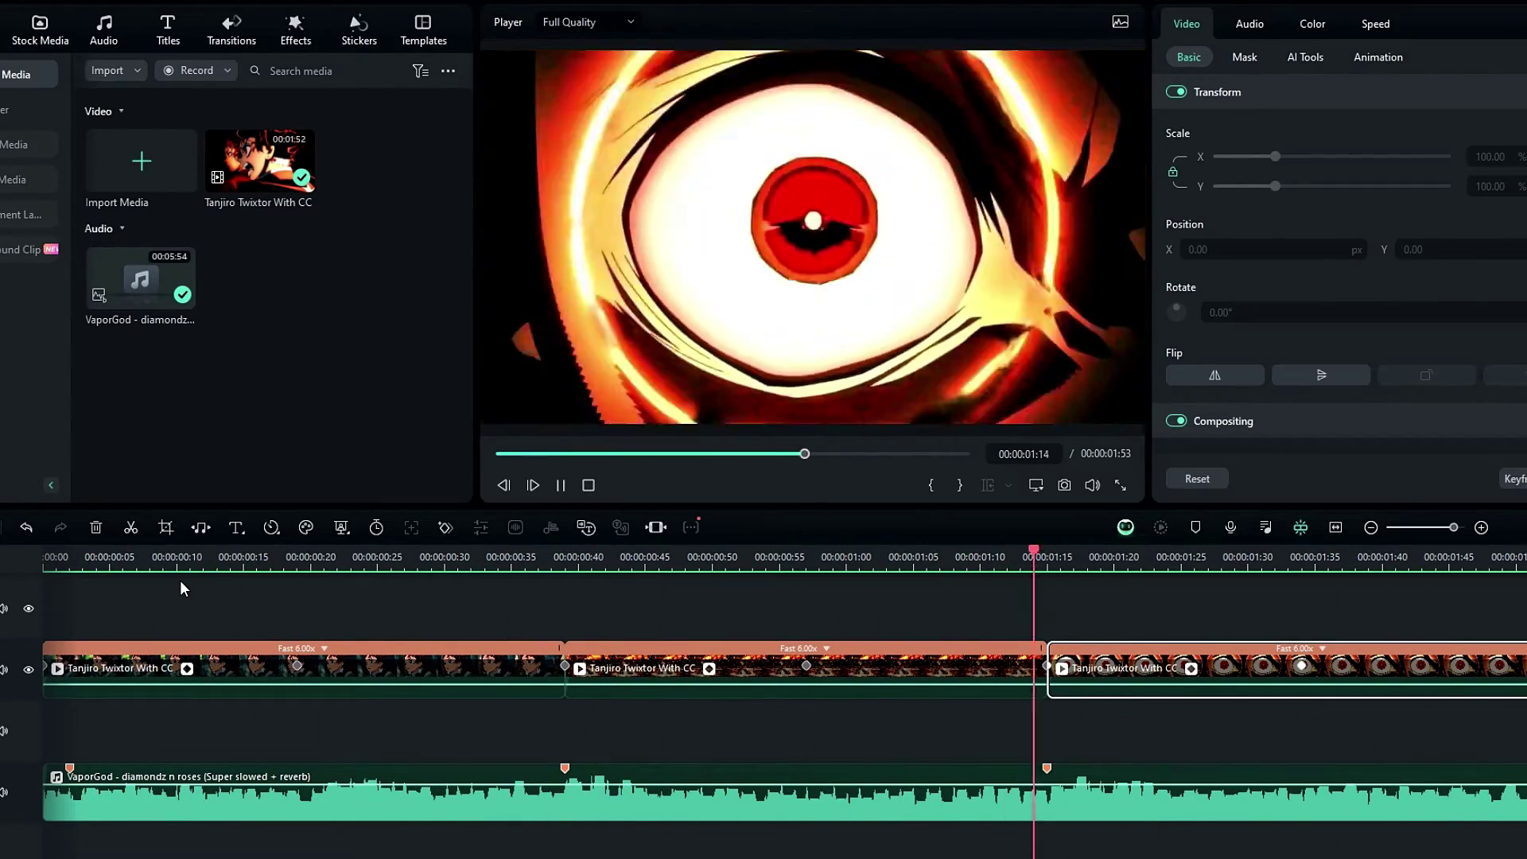
pyautogui.press('space')
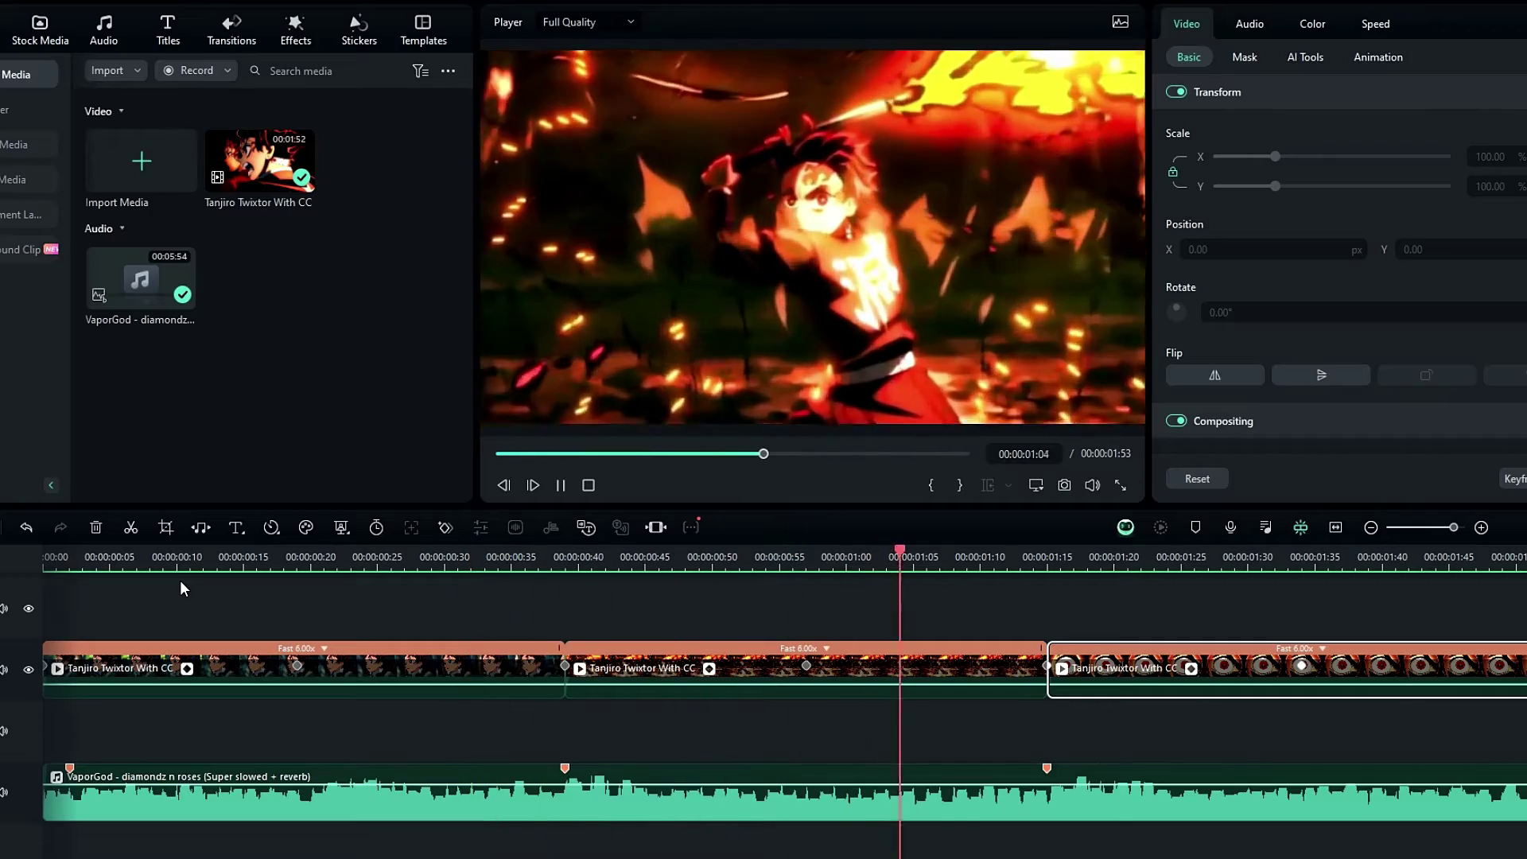
# Change the first clip's middle scale and position keyframes from Linear to Curve interpolation
pyautogui.click(191, 563)
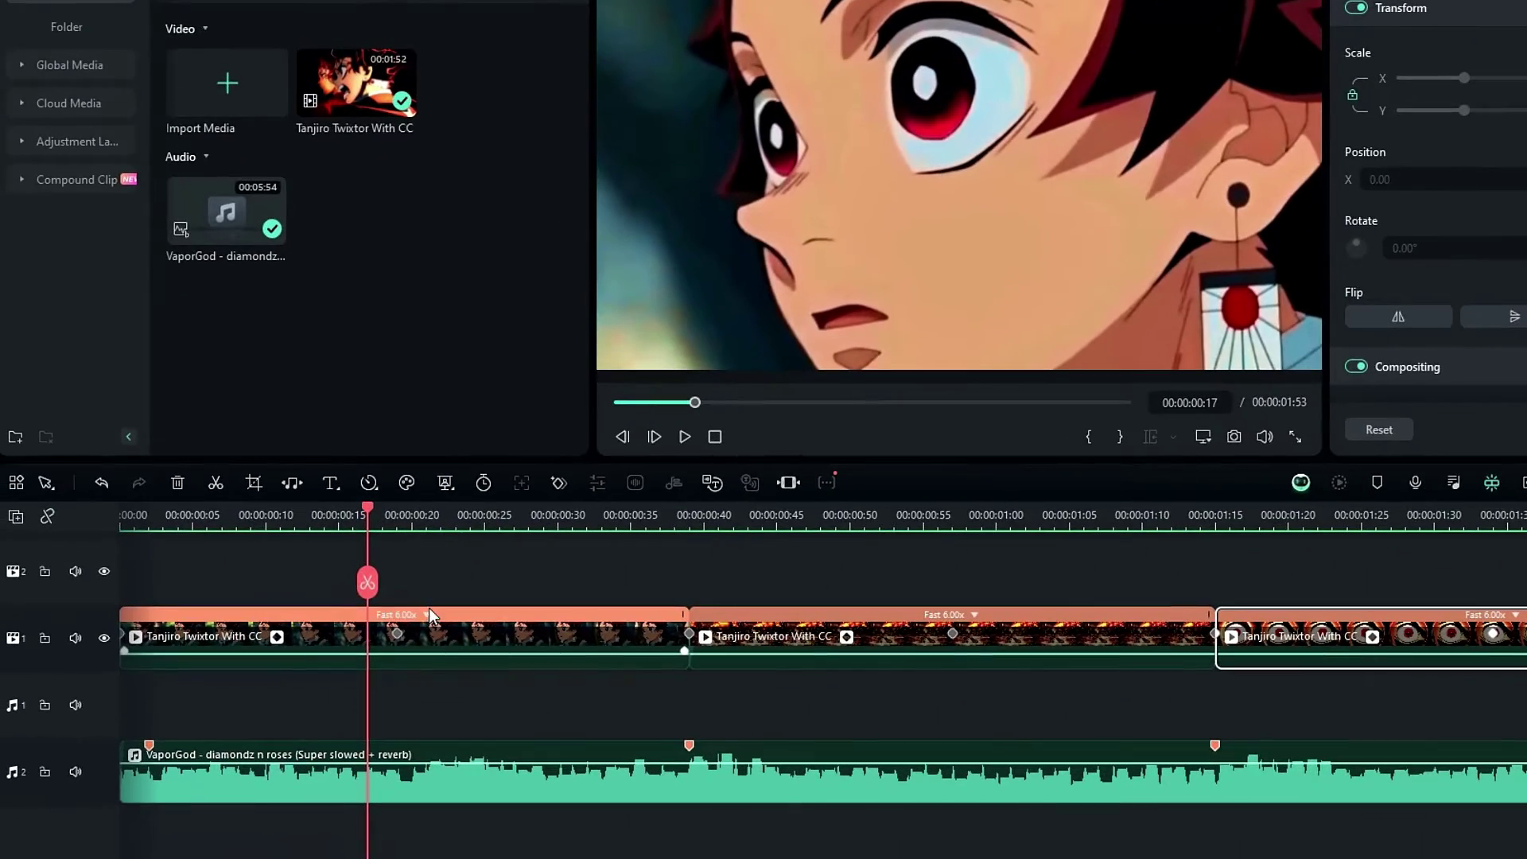
pyautogui.click(341, 661)
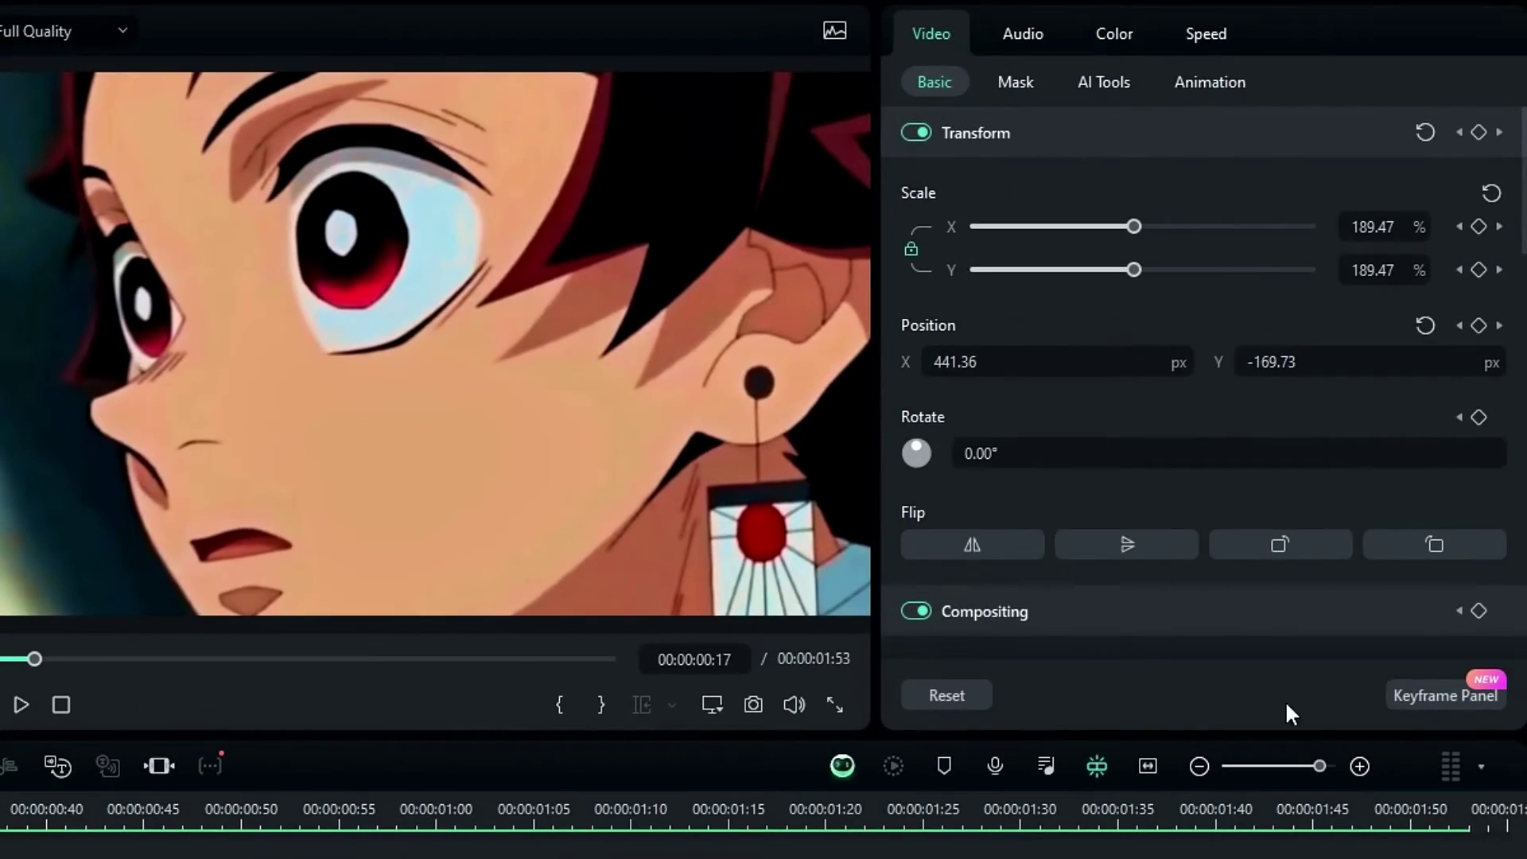
pyautogui.click(1413, 697)
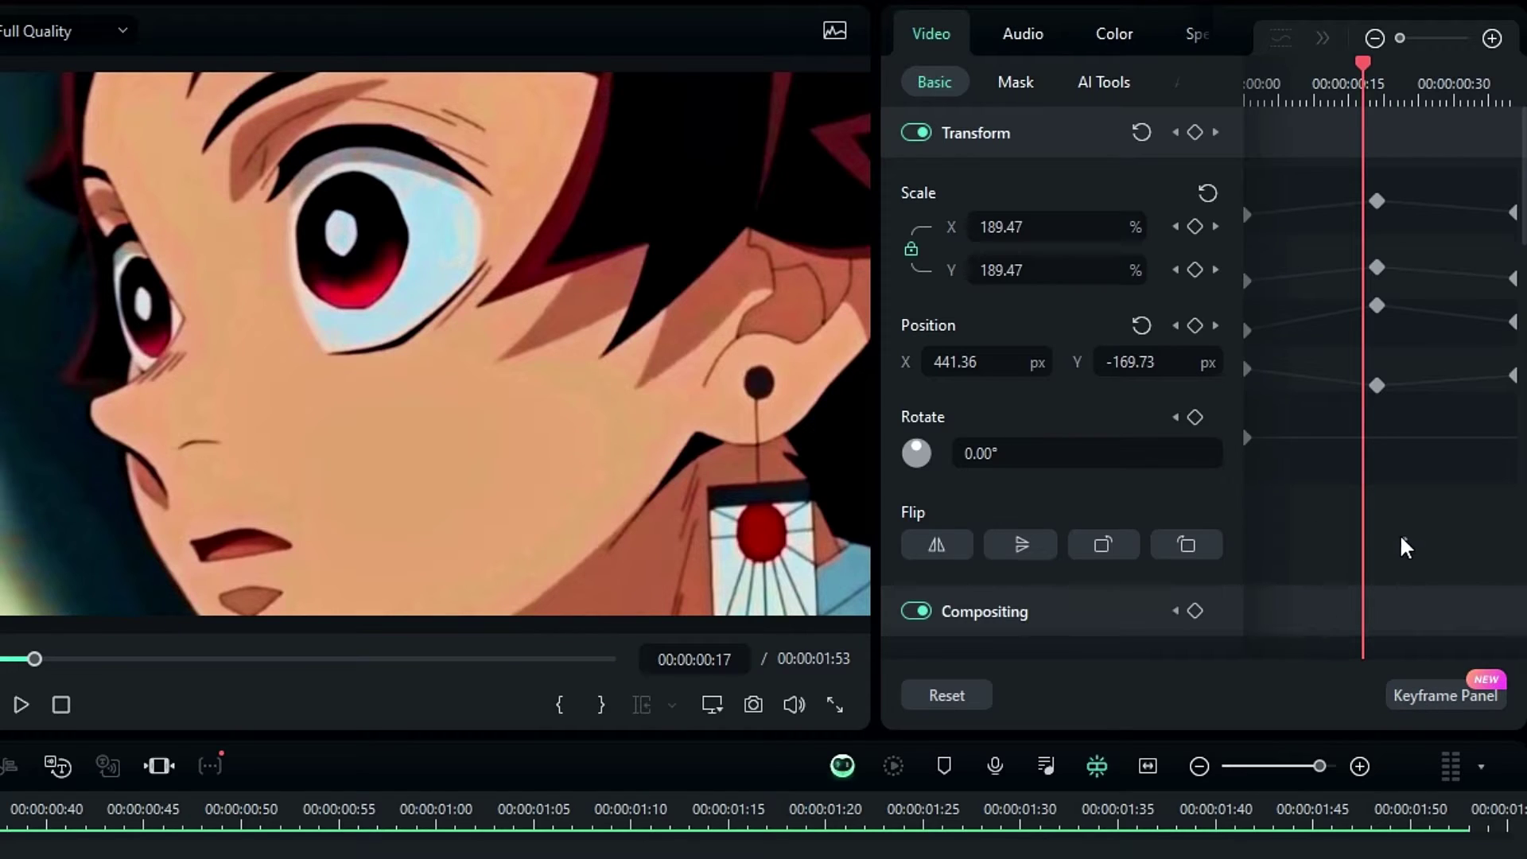
pyautogui.moveTo(1406, 547); pyautogui.dragTo(1352, 163)
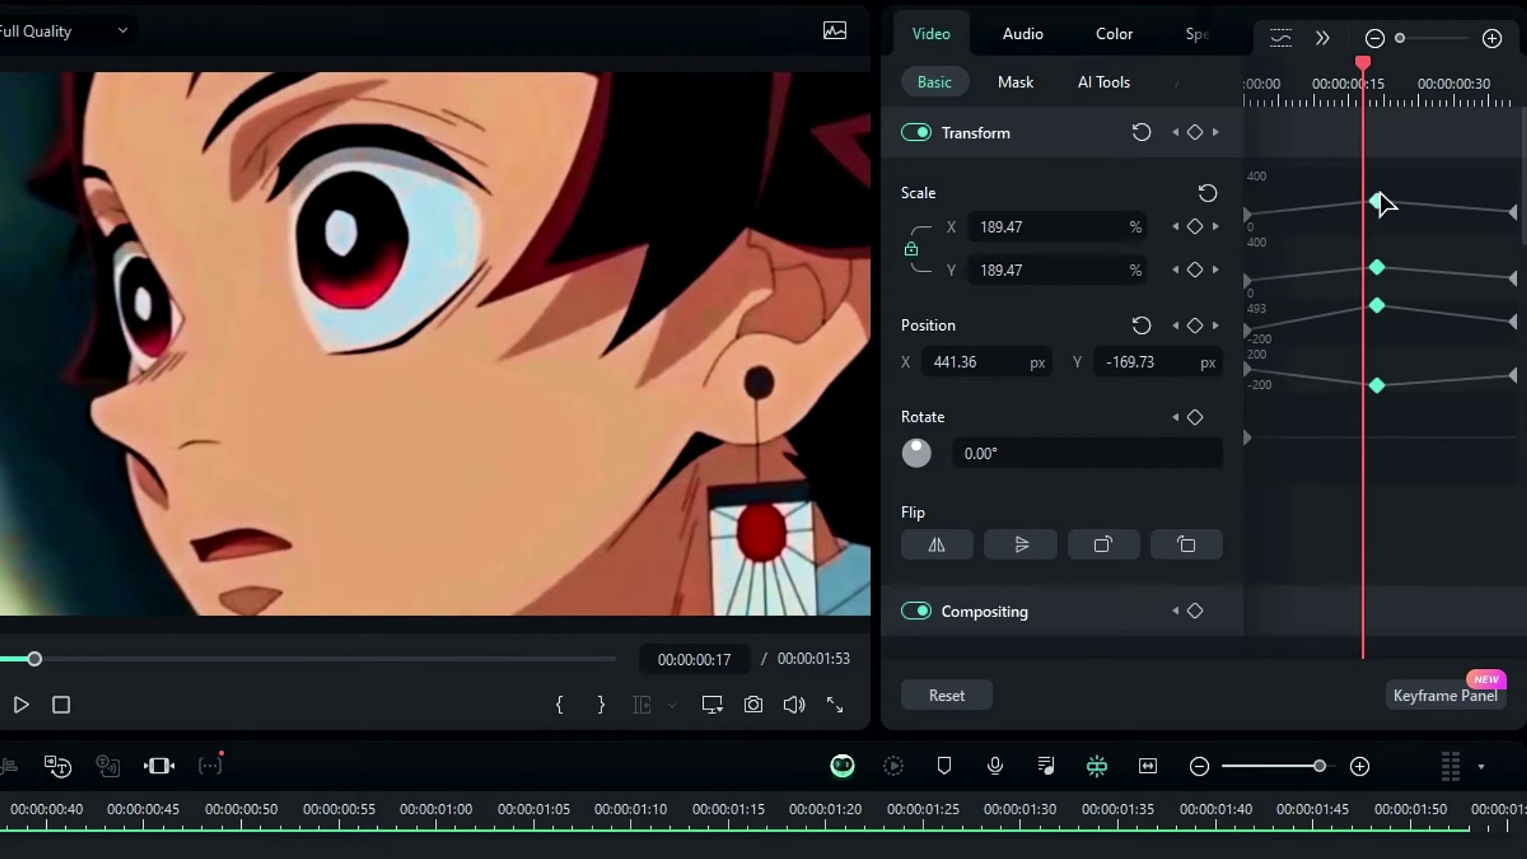
pyautogui.rightClick(1378, 199)
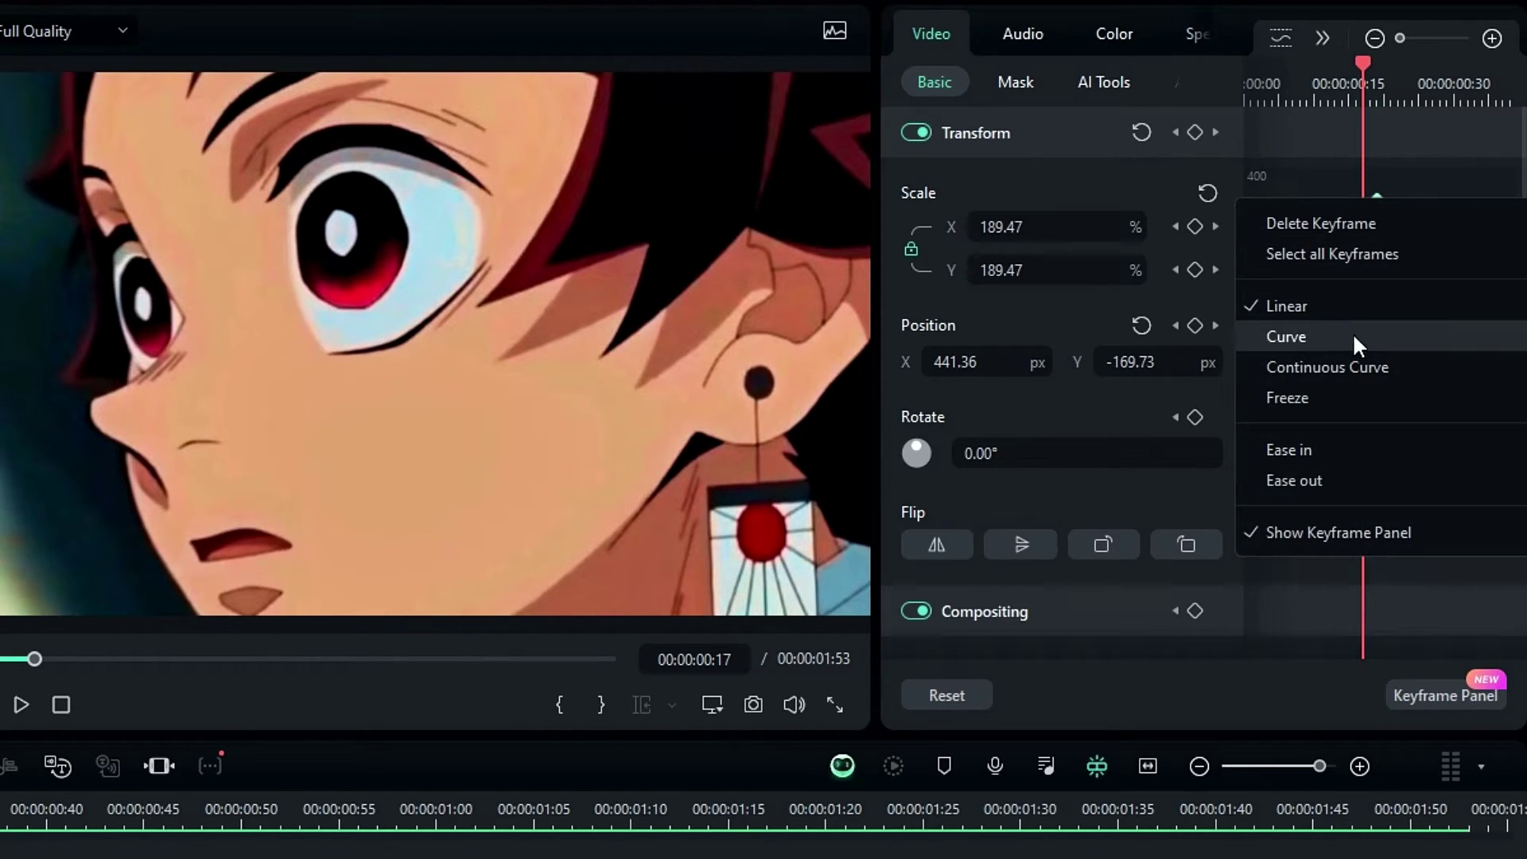
pyautogui.click(1320, 337)
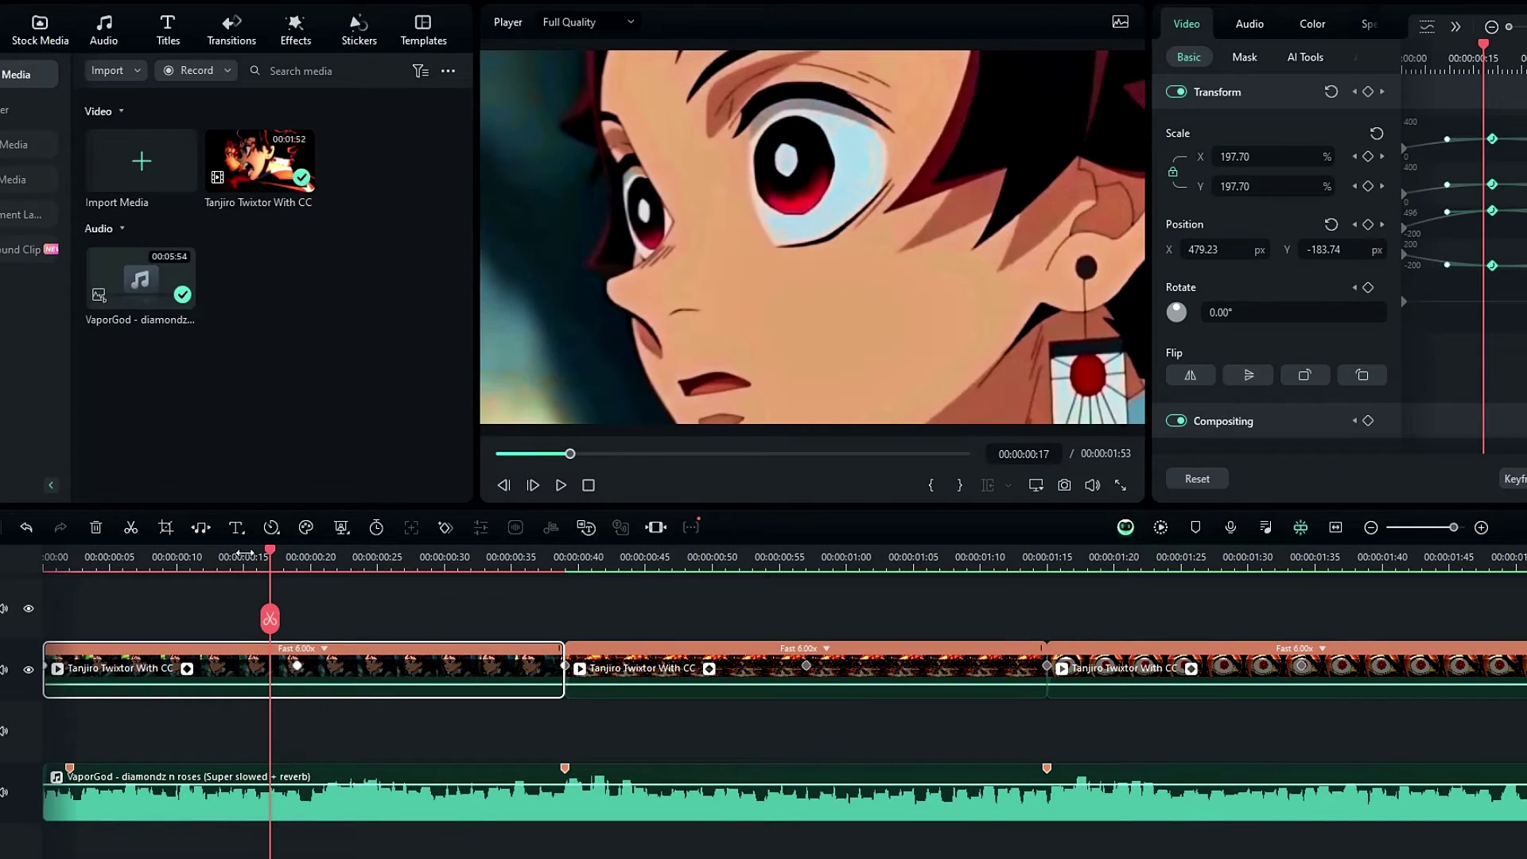
# Play the edit from the start to review the first clip's curved zoom motion
pyautogui.moveTo(245, 553); pyautogui.dragTo(44, 563)
pyautogui.press('space')
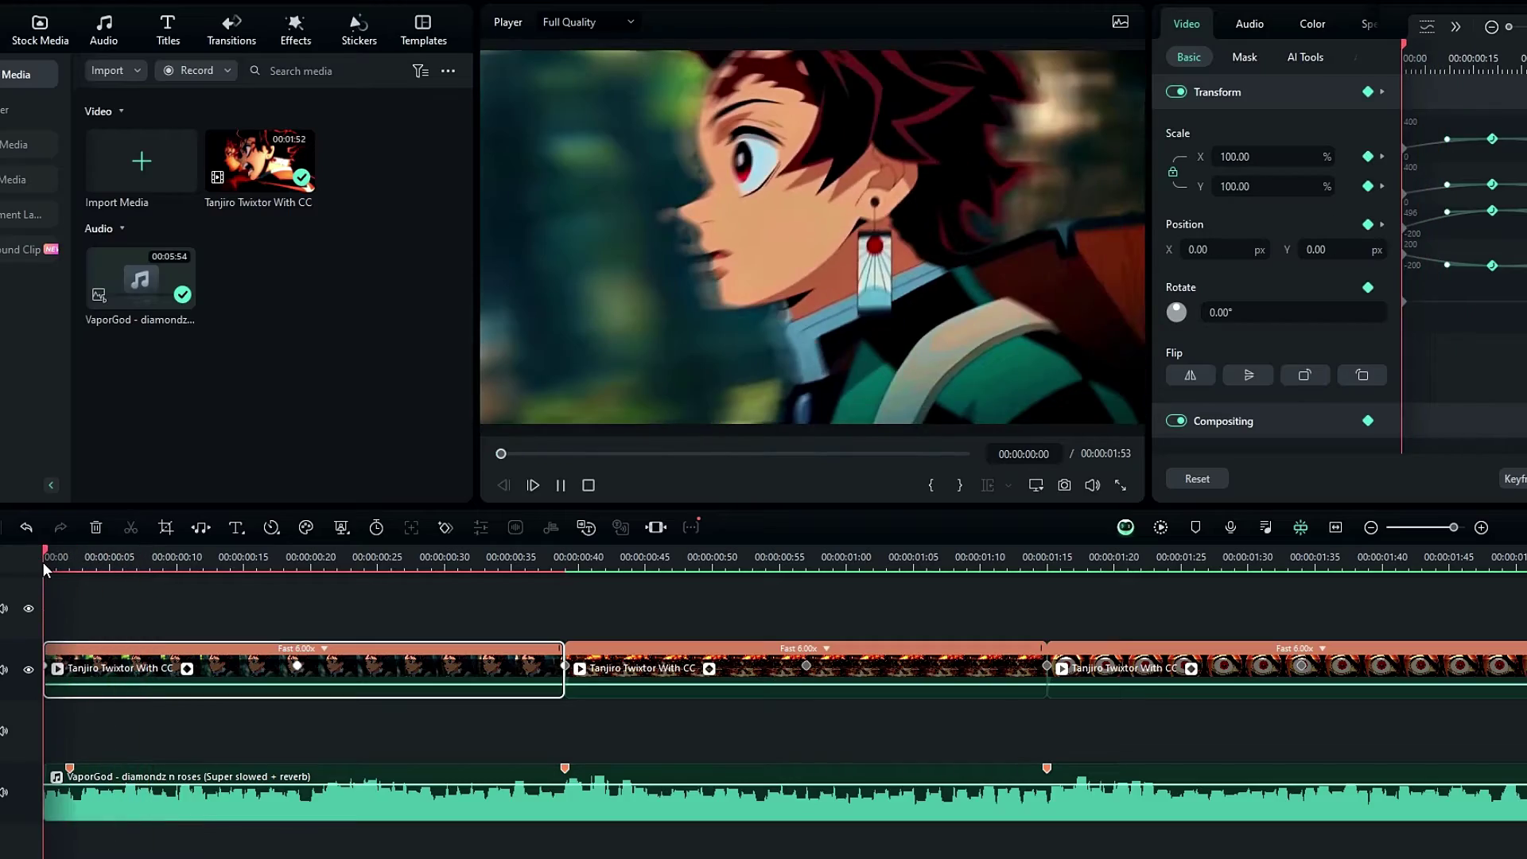
pyautogui.click(44, 564)
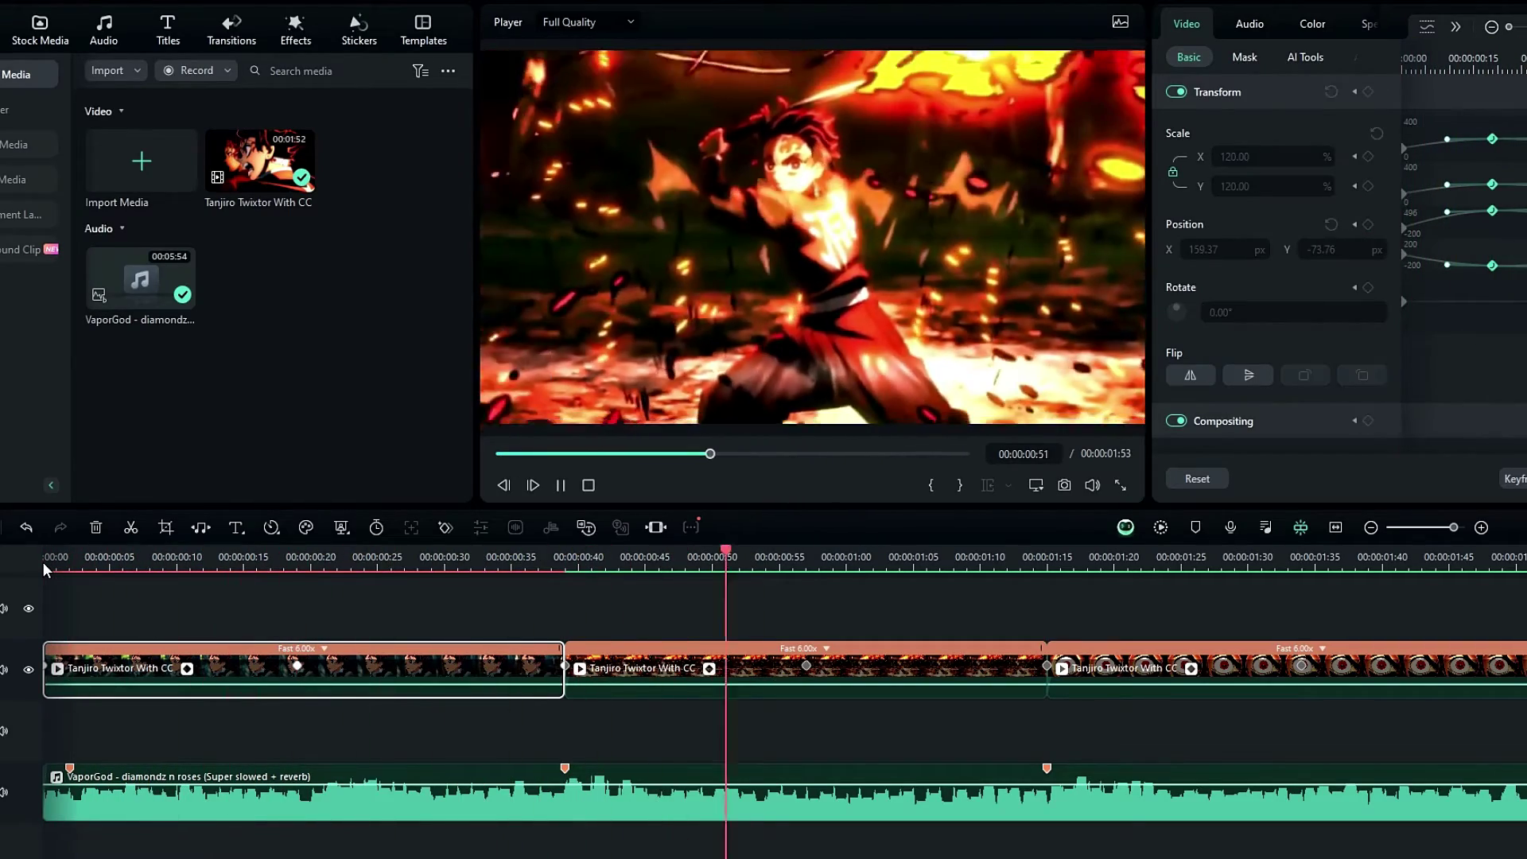
pyautogui.click(44, 564)
pyautogui.click(44, 564)
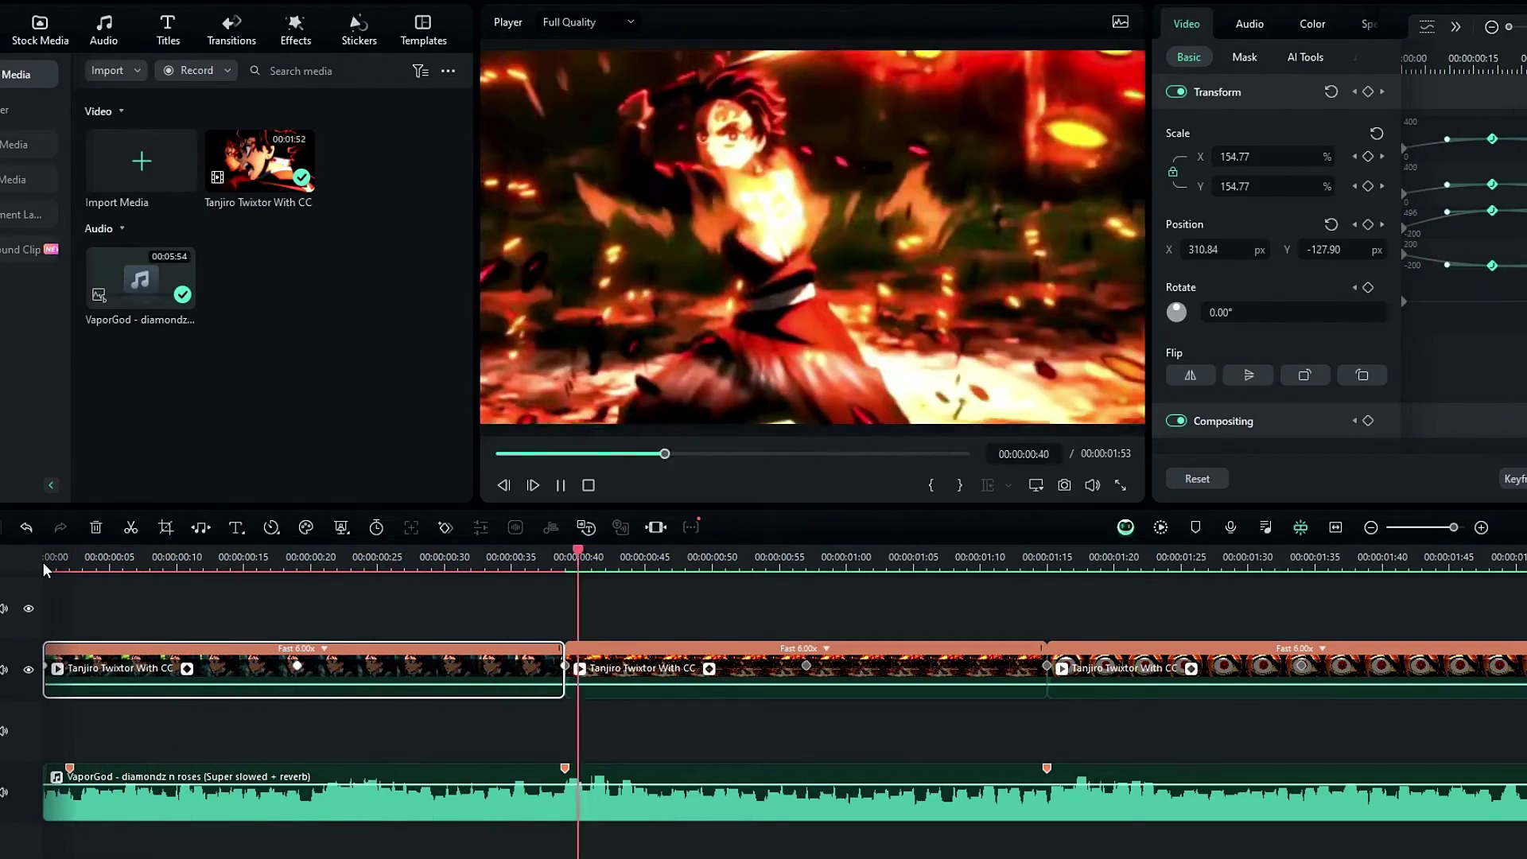
pyautogui.press('space')
# Apply Curve interpolation to the middle keyframes of the second and third clips
pyautogui.click(533, 672)
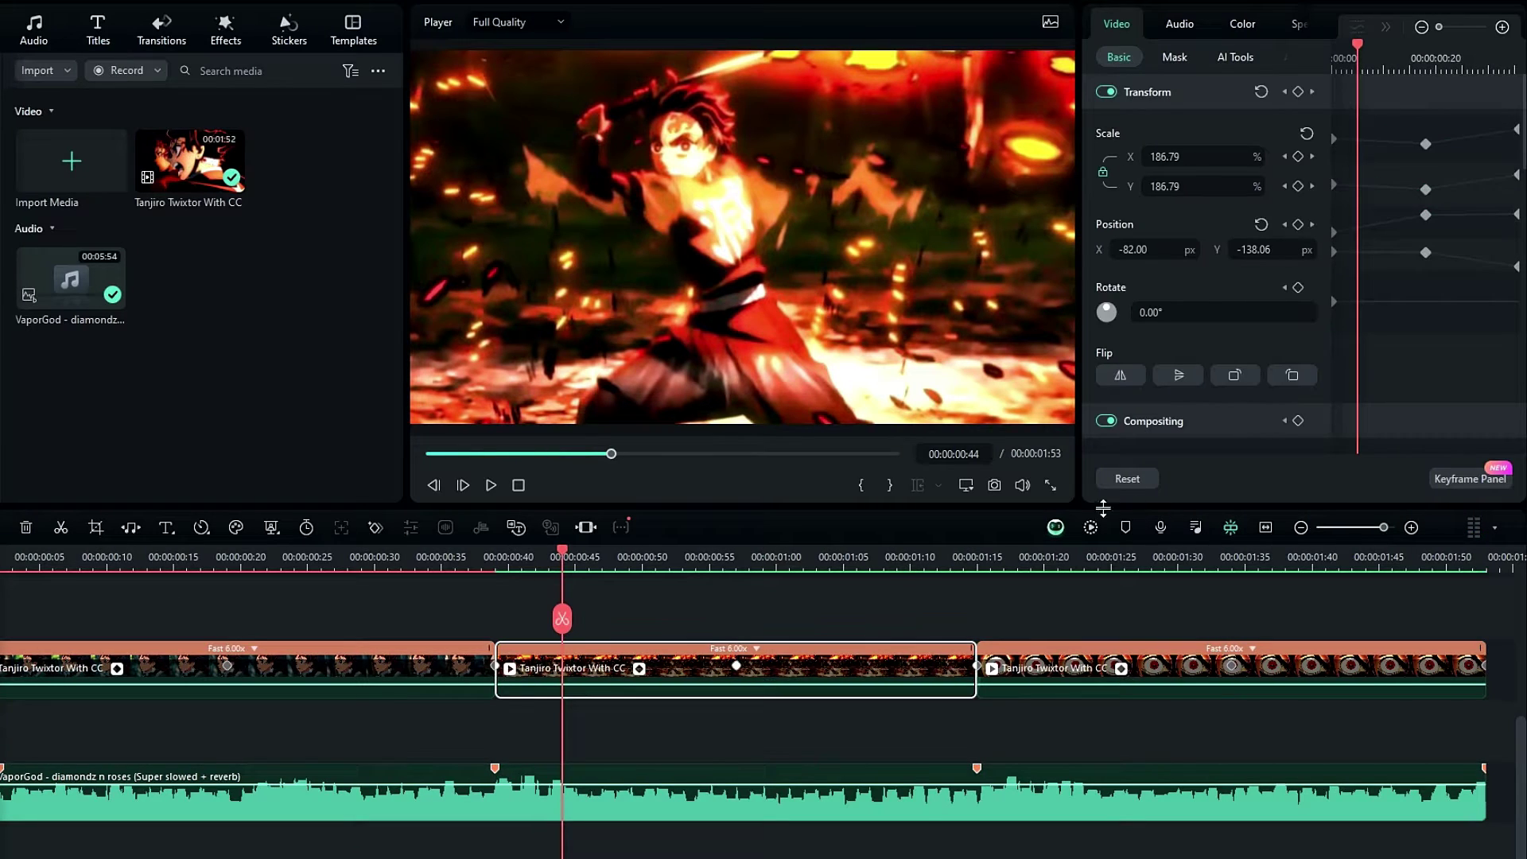
pyautogui.moveTo(1396, 358); pyautogui.dragTo(1499, 139)
pyautogui.rightClick(1427, 145)
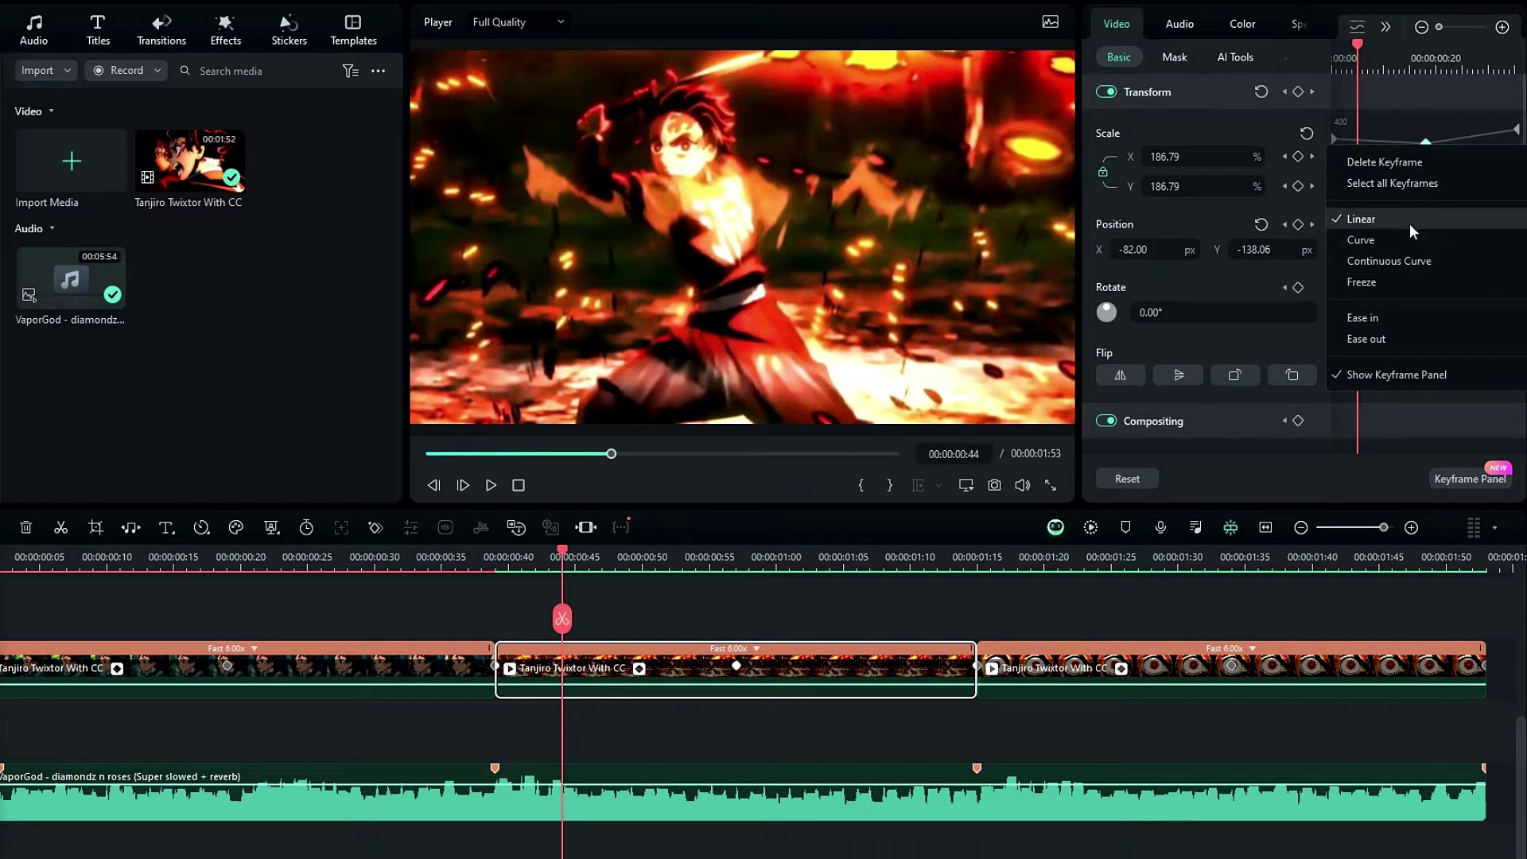
pyautogui.click(1409, 241)
pyautogui.moveTo(1397, 341); pyautogui.dragTo(1500, 108)
pyautogui.rightClick(1425, 144)
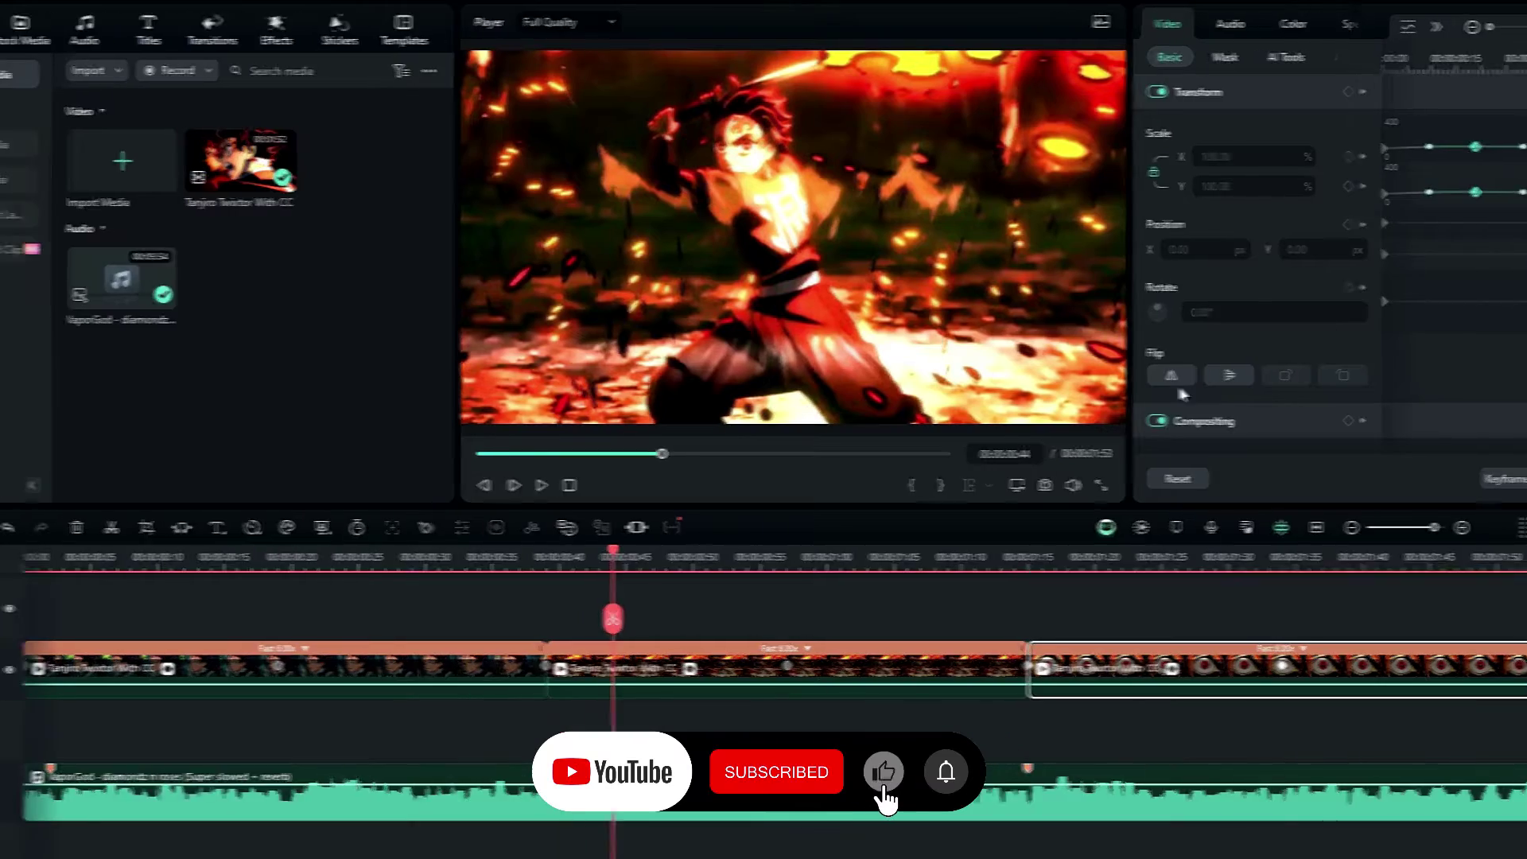
# Play the whole edit from the start to check the curved motion on all three clips
pyautogui.click(561, 561)
pyautogui.press('Return')
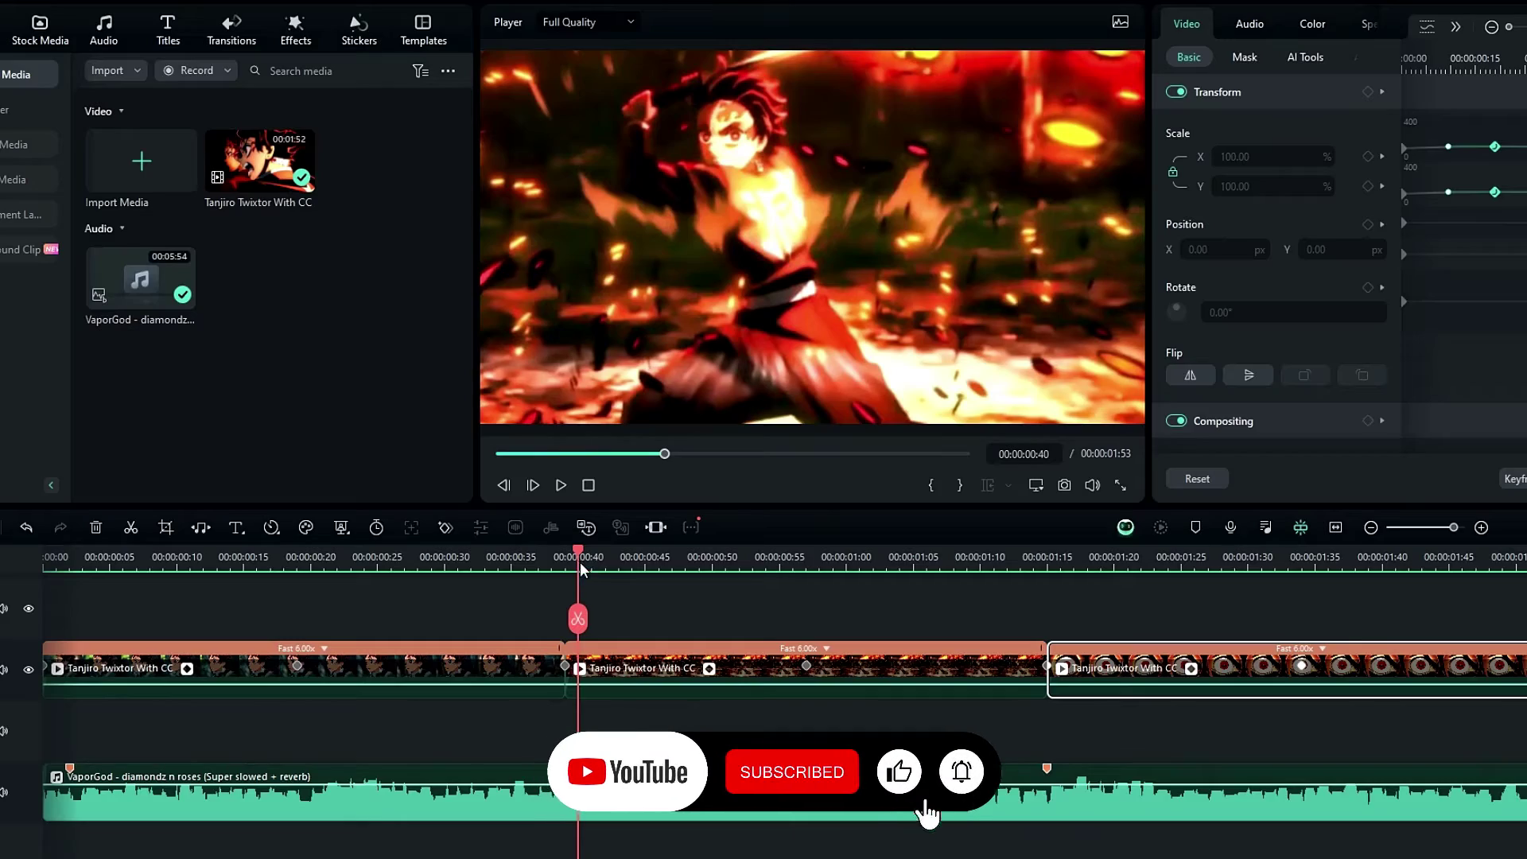
pyautogui.moveTo(561, 559); pyautogui.dragTo(289, 560)
pyautogui.click(45, 565)
pyautogui.press('space')
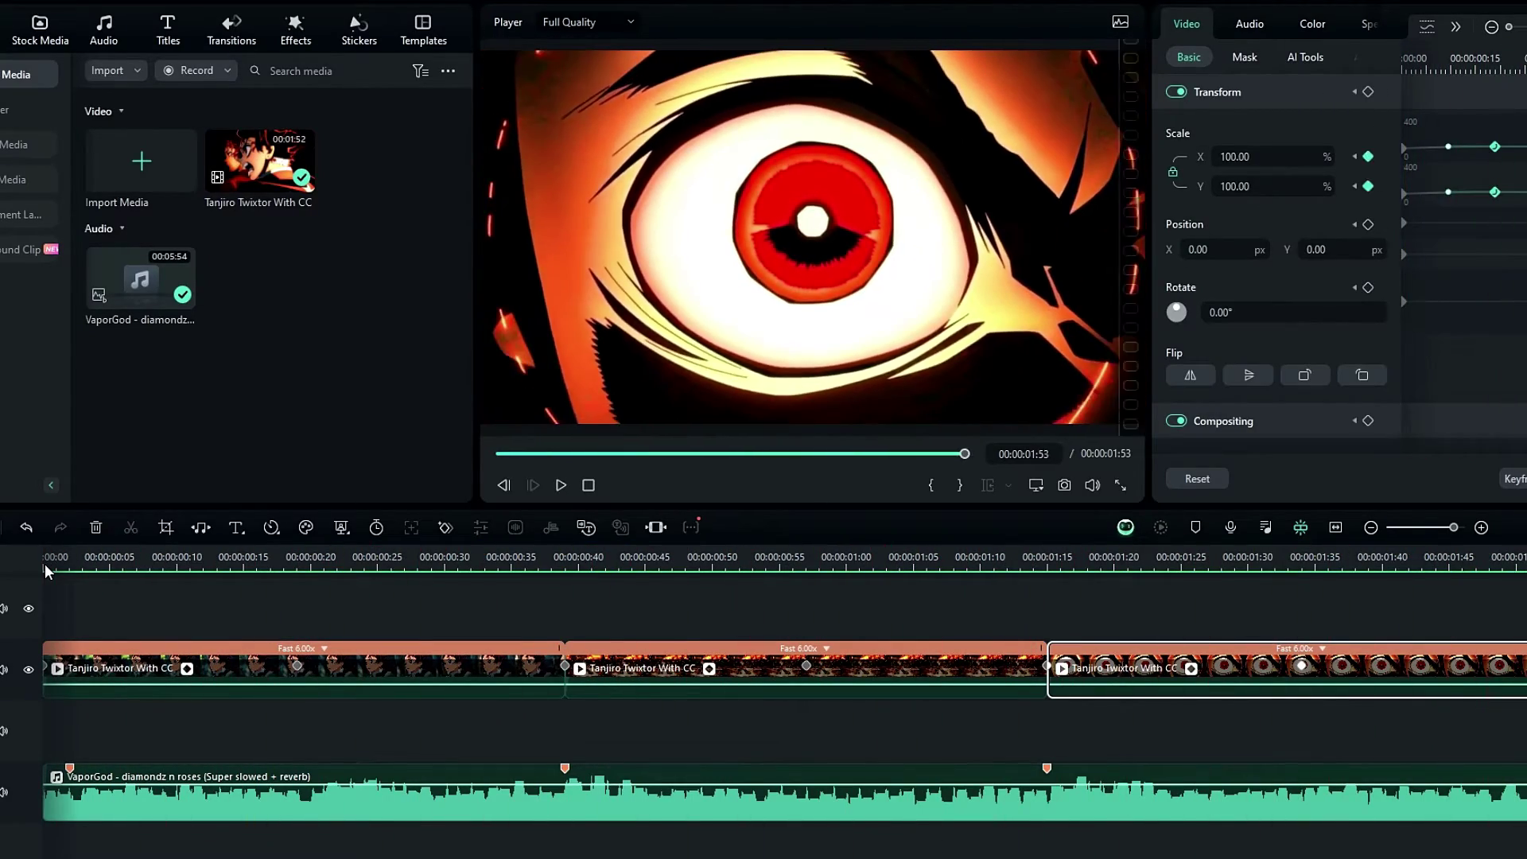
# Add the Warp Zoom 6 transition between the first and second clips and set its duration to 00:00:00:10
pyautogui.moveTo(44, 565); pyautogui.dragTo(539, 562)
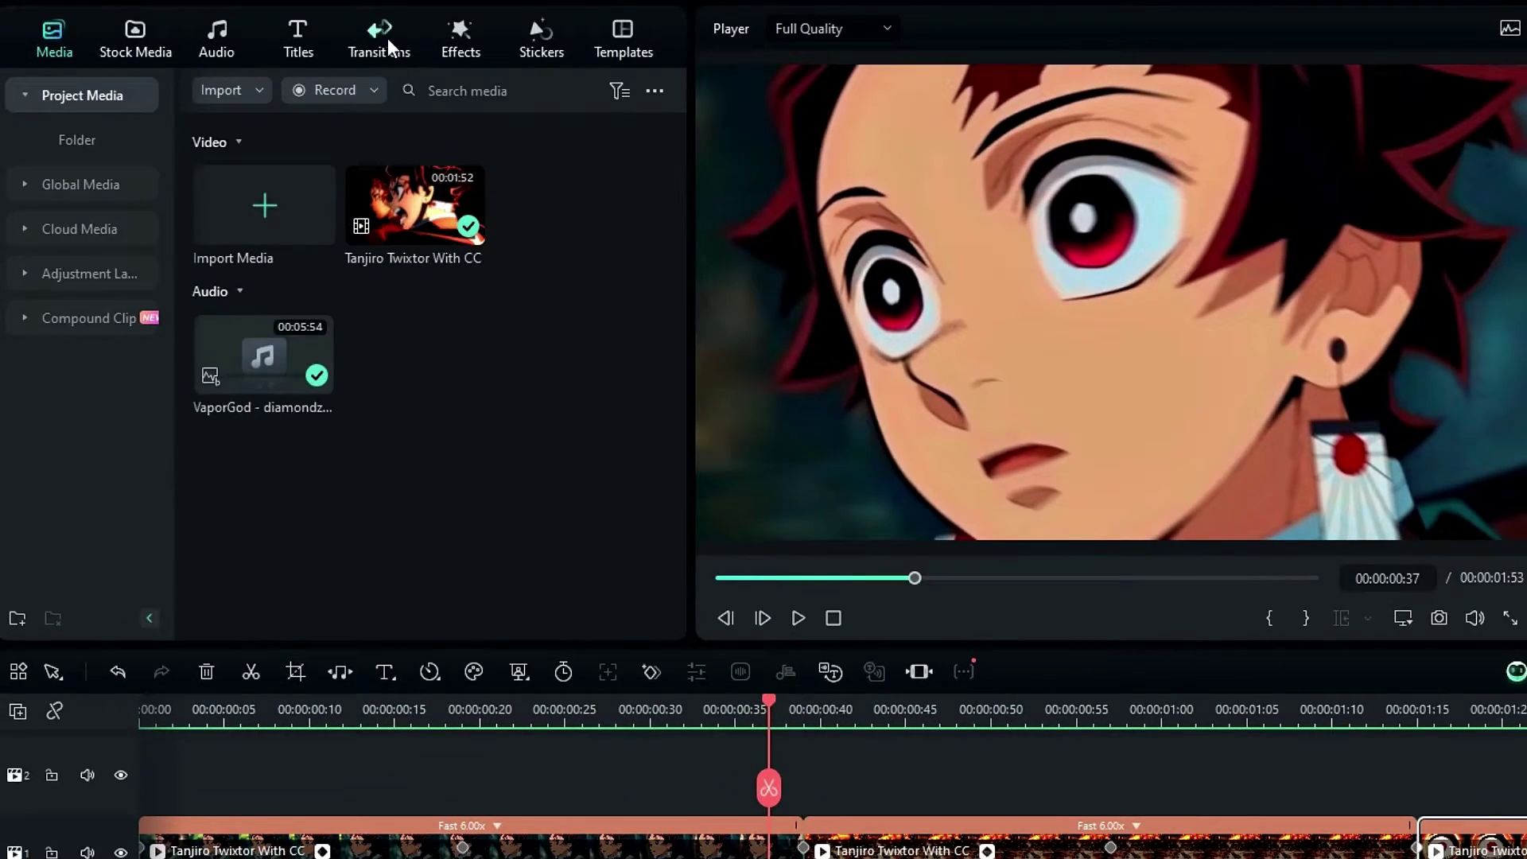
pyautogui.click(388, 39)
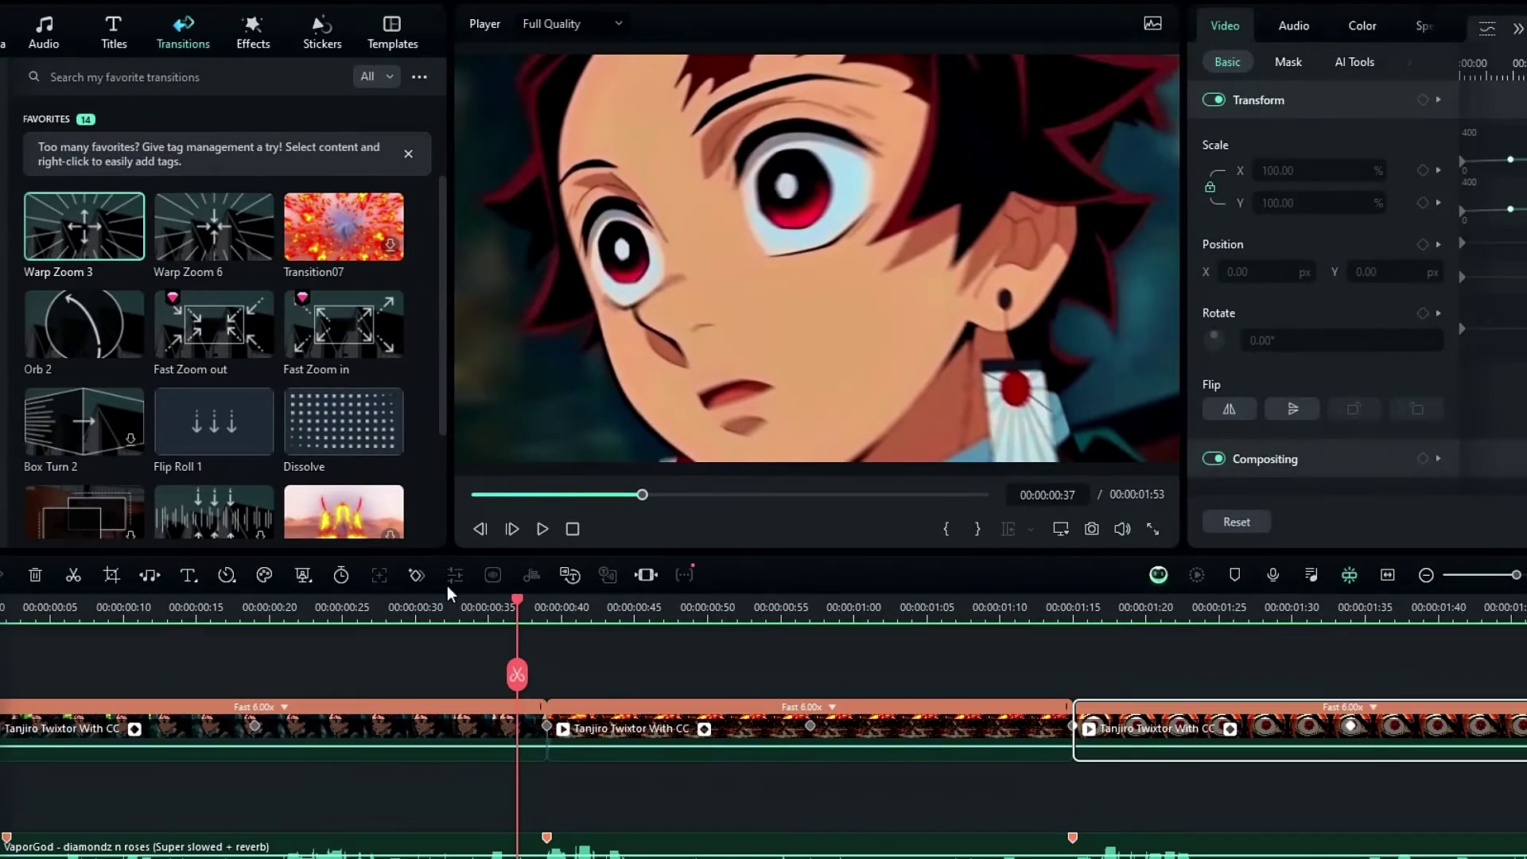
pyautogui.moveTo(518, 614)
pyautogui.mouseDown()
pyautogui.moveTo(569, 608)
pyautogui.moveTo(520, 611)
pyautogui.mouseUp()
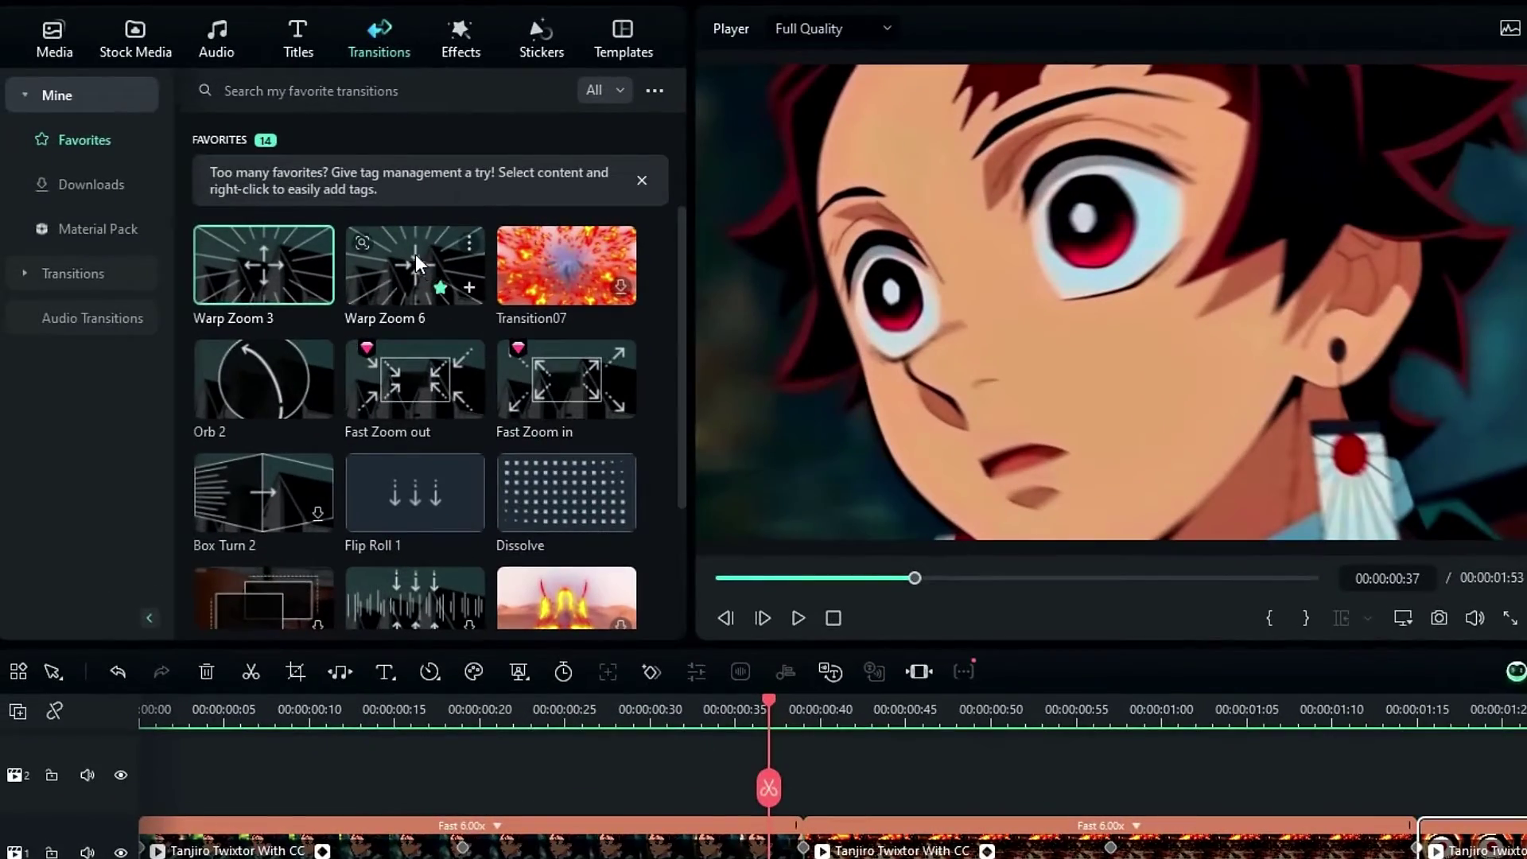
pyautogui.moveTo(415, 263); pyautogui.dragTo(763, 858)
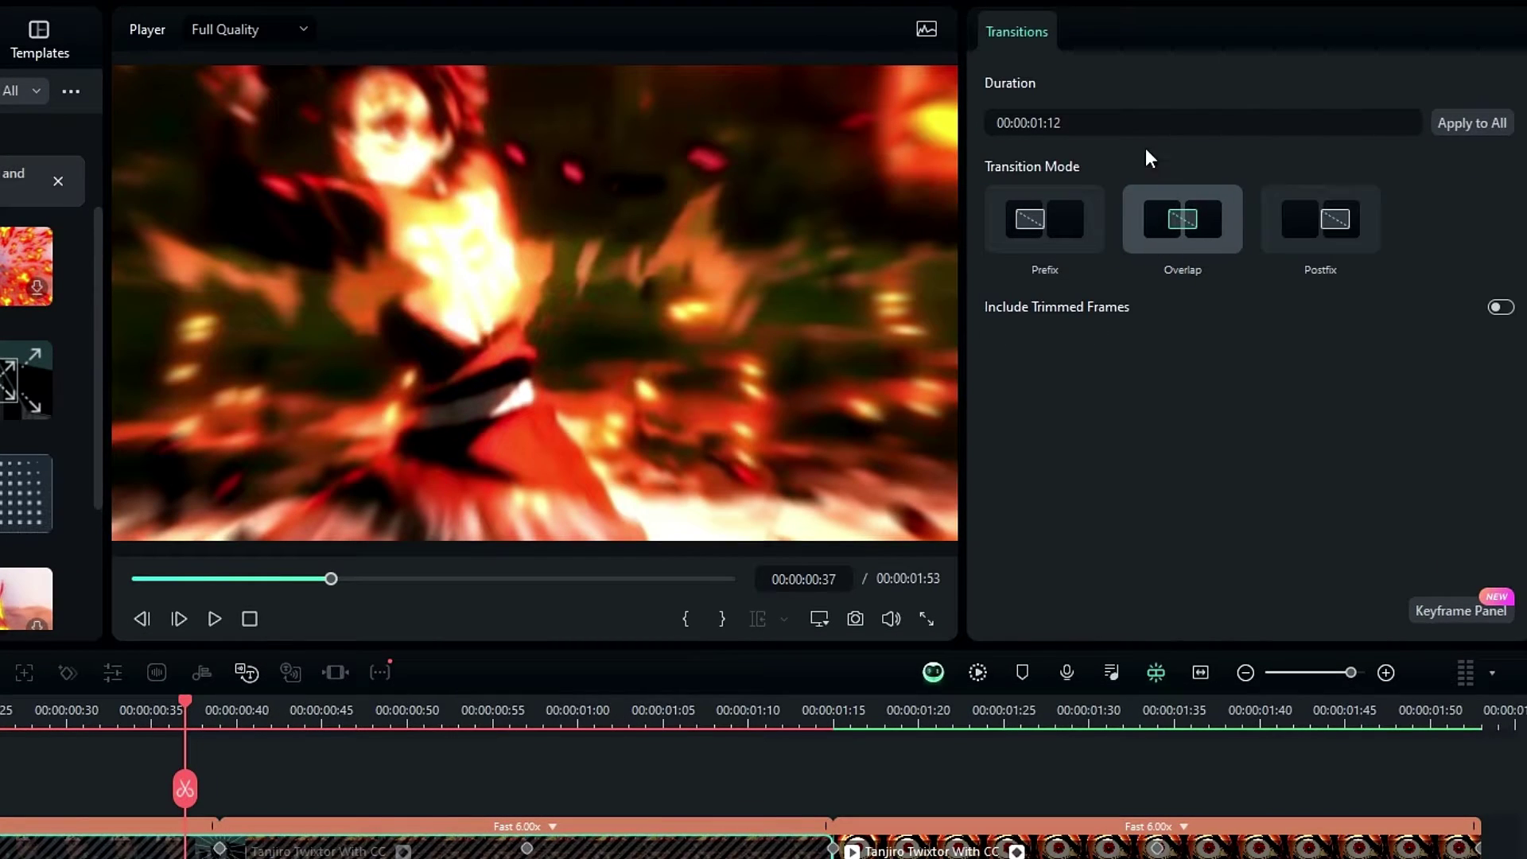
pyautogui.write('0')
pyautogui.press('Return')
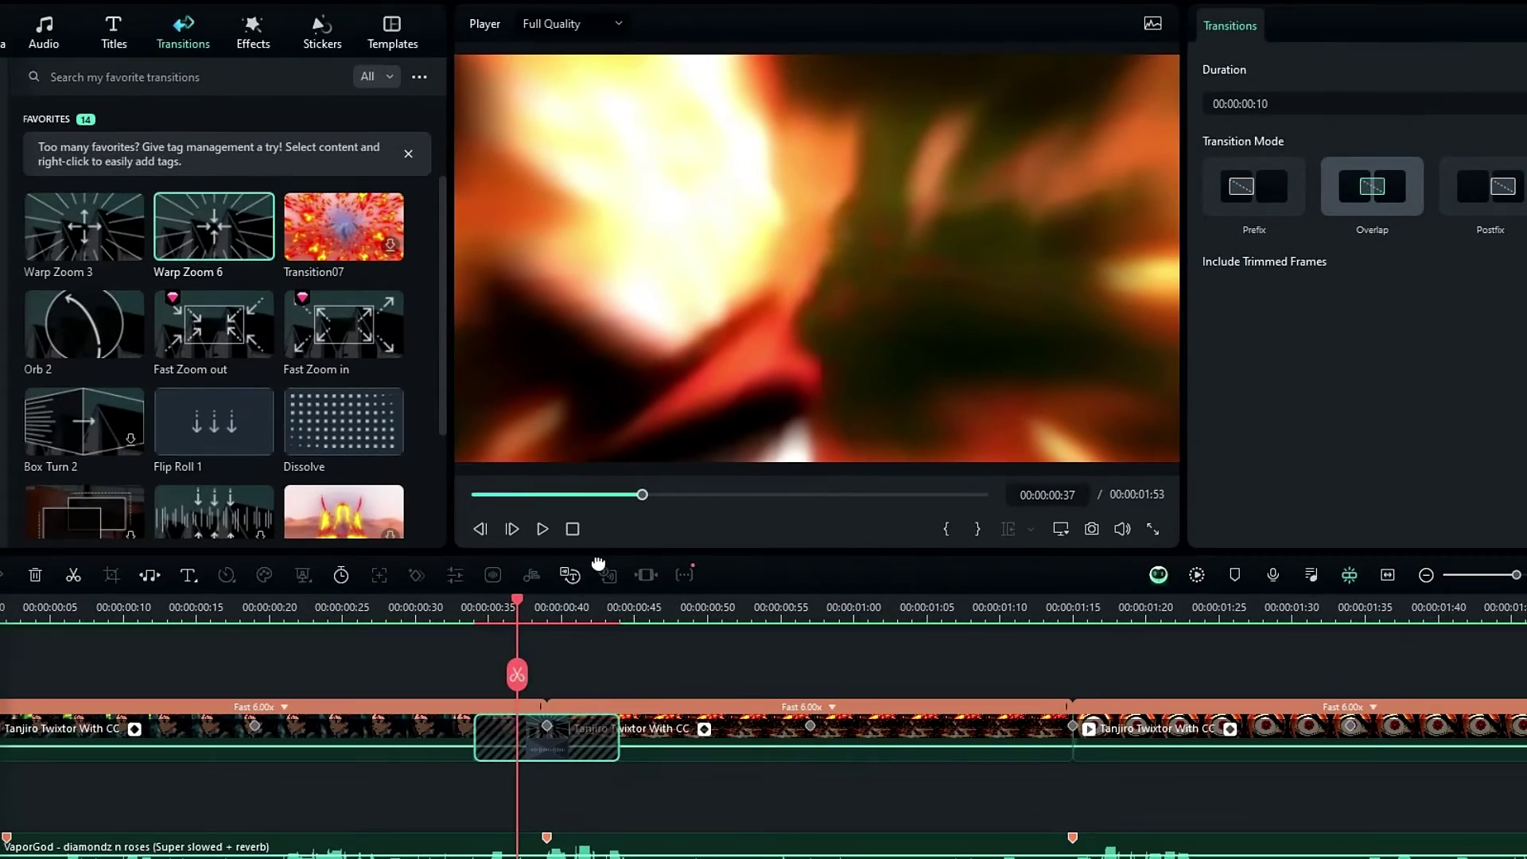
# Add the Warp Zoom 3 transition between the second and third clips with a duration of 00:00:00:10 in Postfix mode
pyautogui.click(447, 620)
pyautogui.moveTo(493, 612); pyautogui.dragTo(1090, 618)
pyautogui.moveTo(943, 618); pyautogui.dragTo(861, 618)
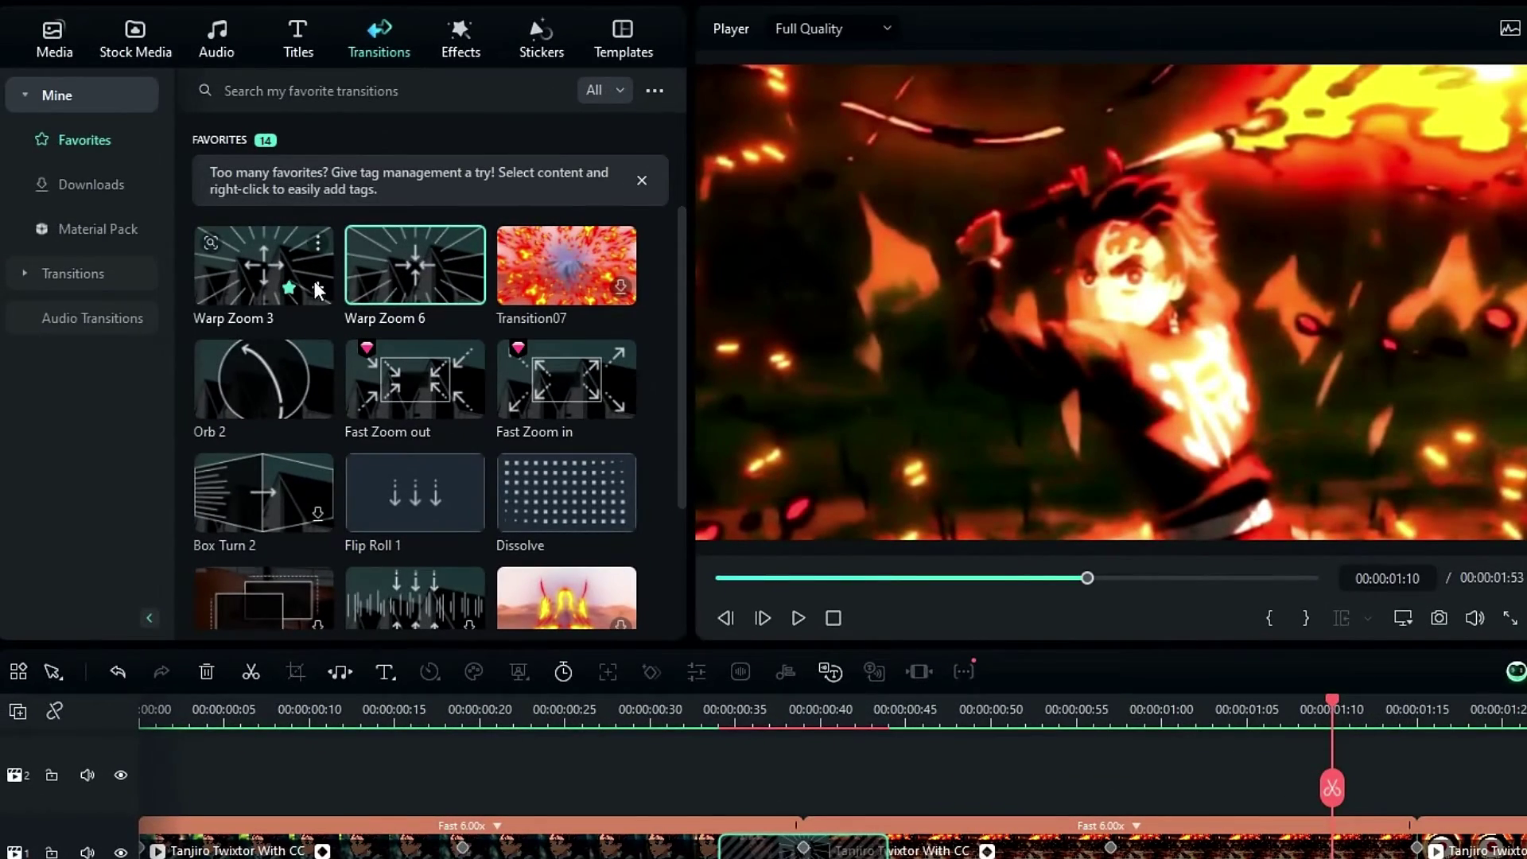
pyautogui.moveTo(271, 272); pyautogui.dragTo(863, 736)
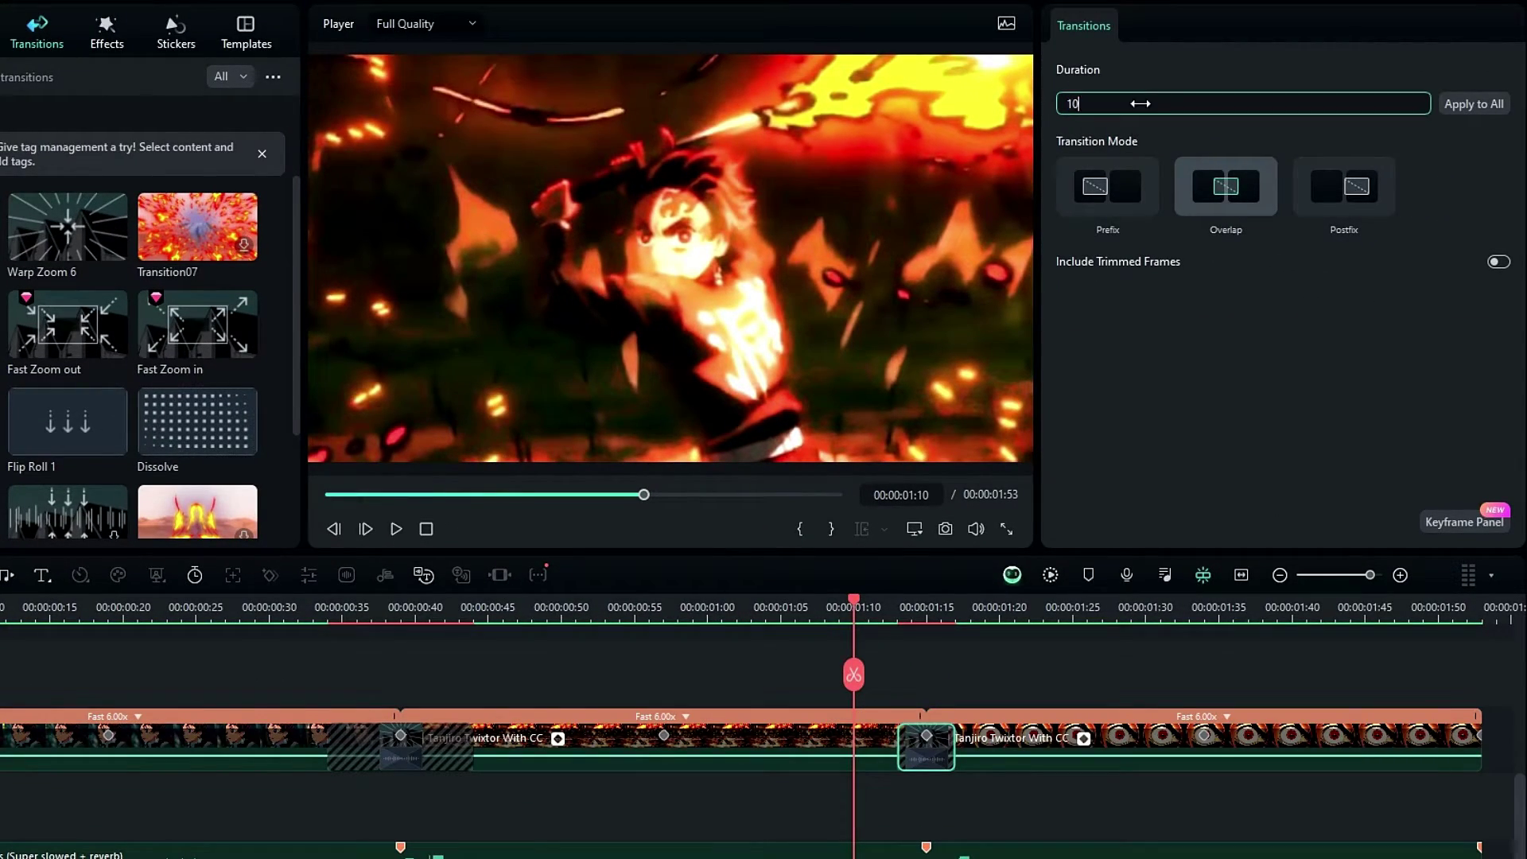
pyautogui.press('Return')
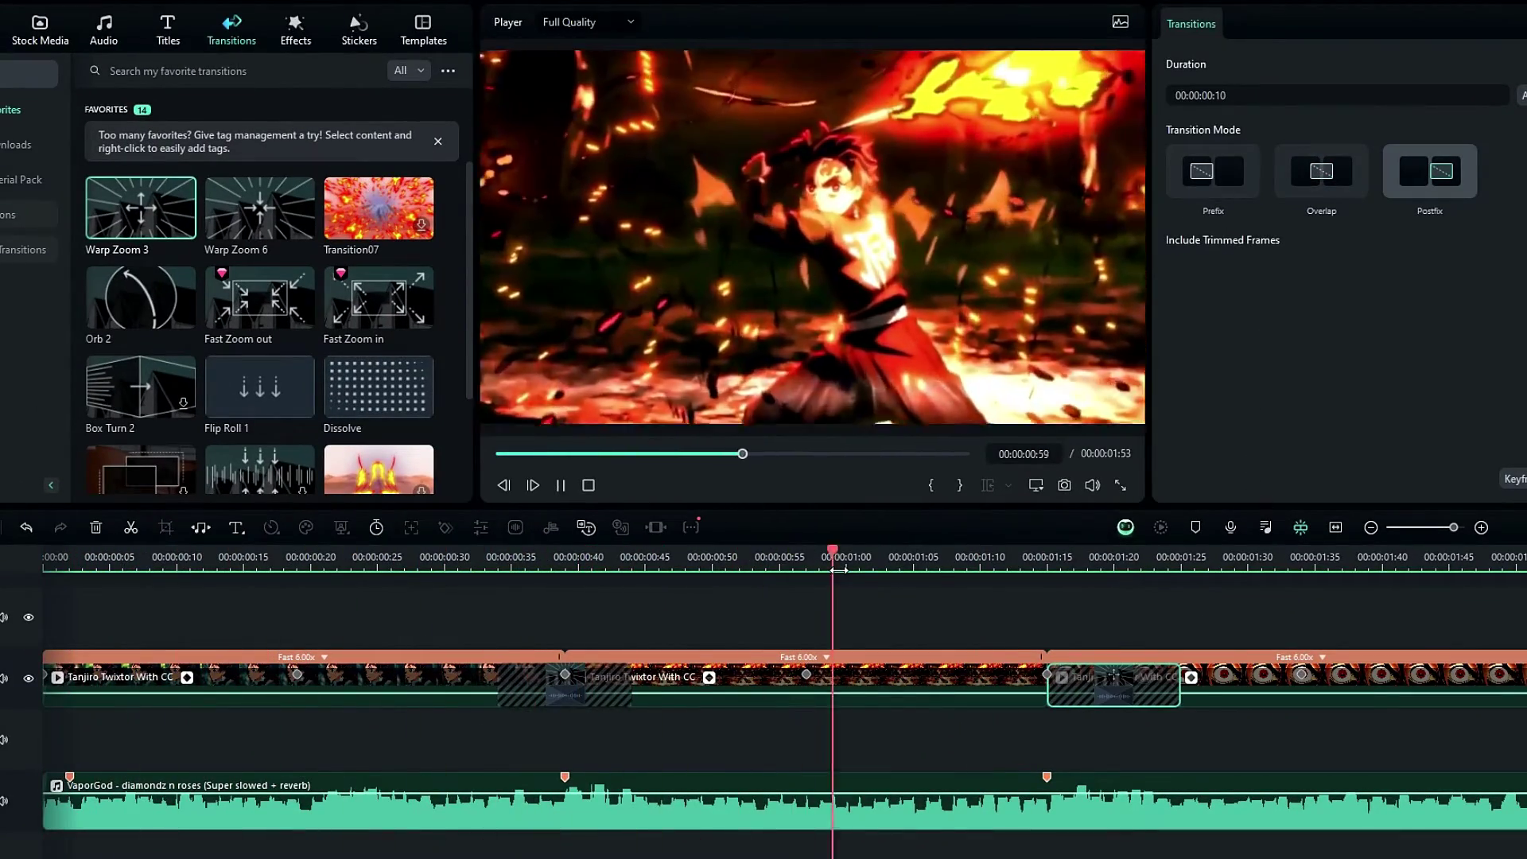
# Place the Narrow distortion effect on the track above the clips, starting at the beginning of the timeline
pyautogui.moveTo(820, 565); pyautogui.dragTo(470, 568)
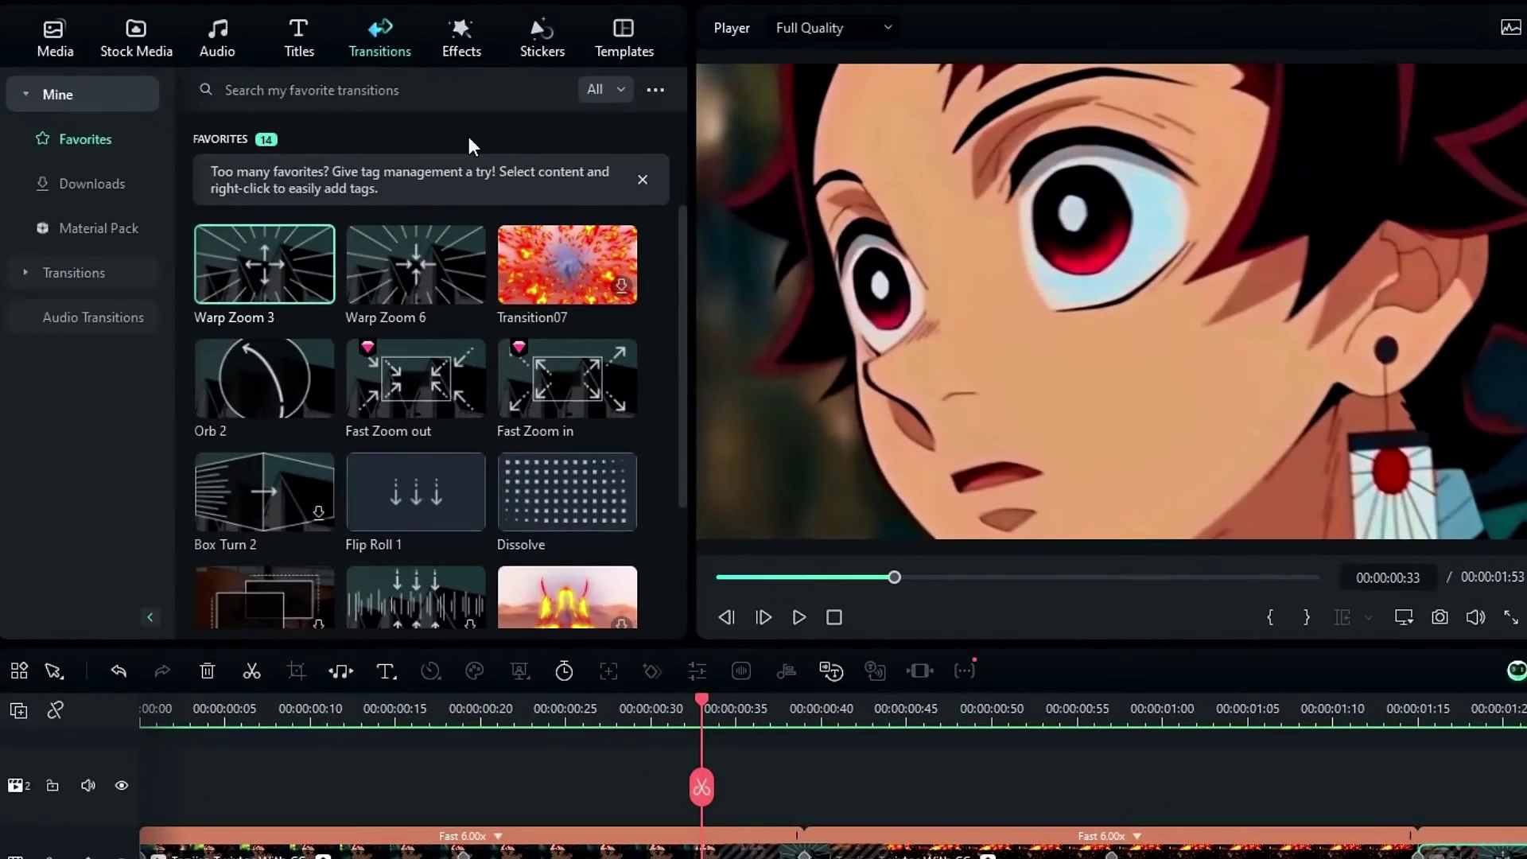
pyautogui.click(296, 39)
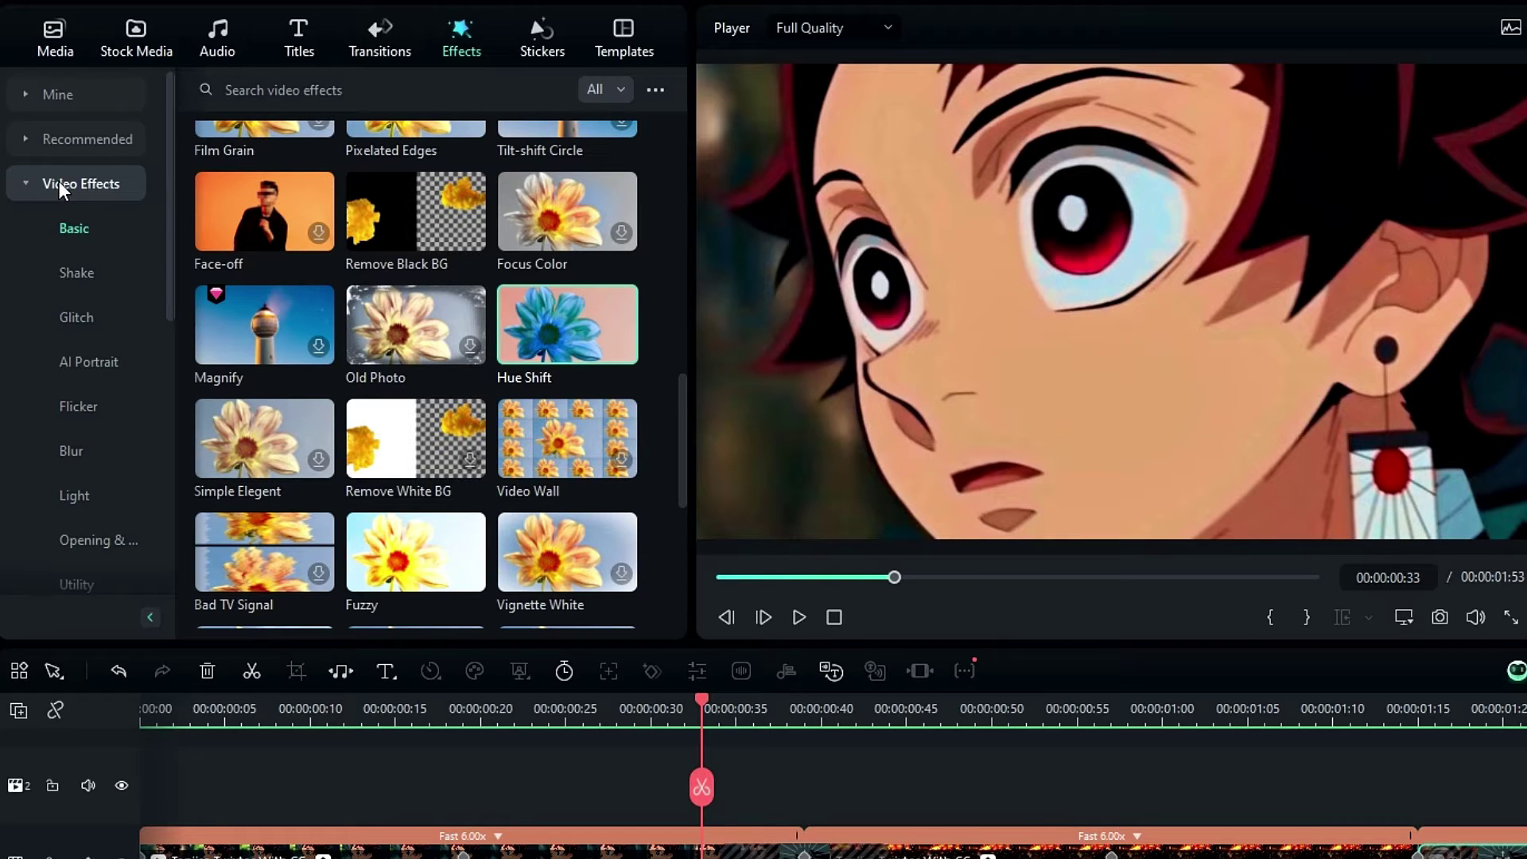
pyautogui.scroll(-5, 102, 351)
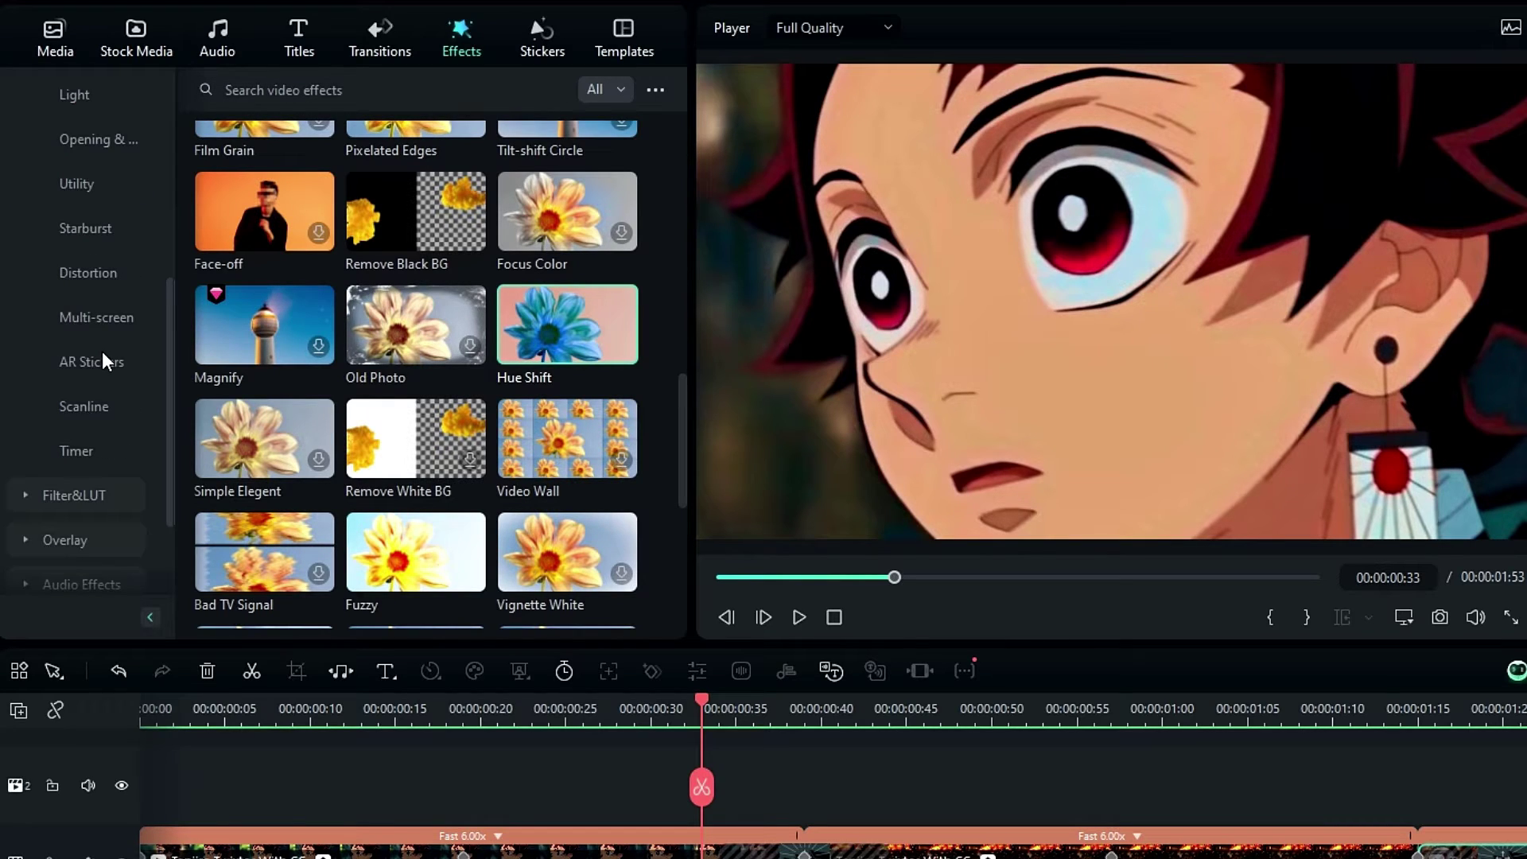
pyautogui.click(89, 272)
pyautogui.scroll(-2, 344, 312)
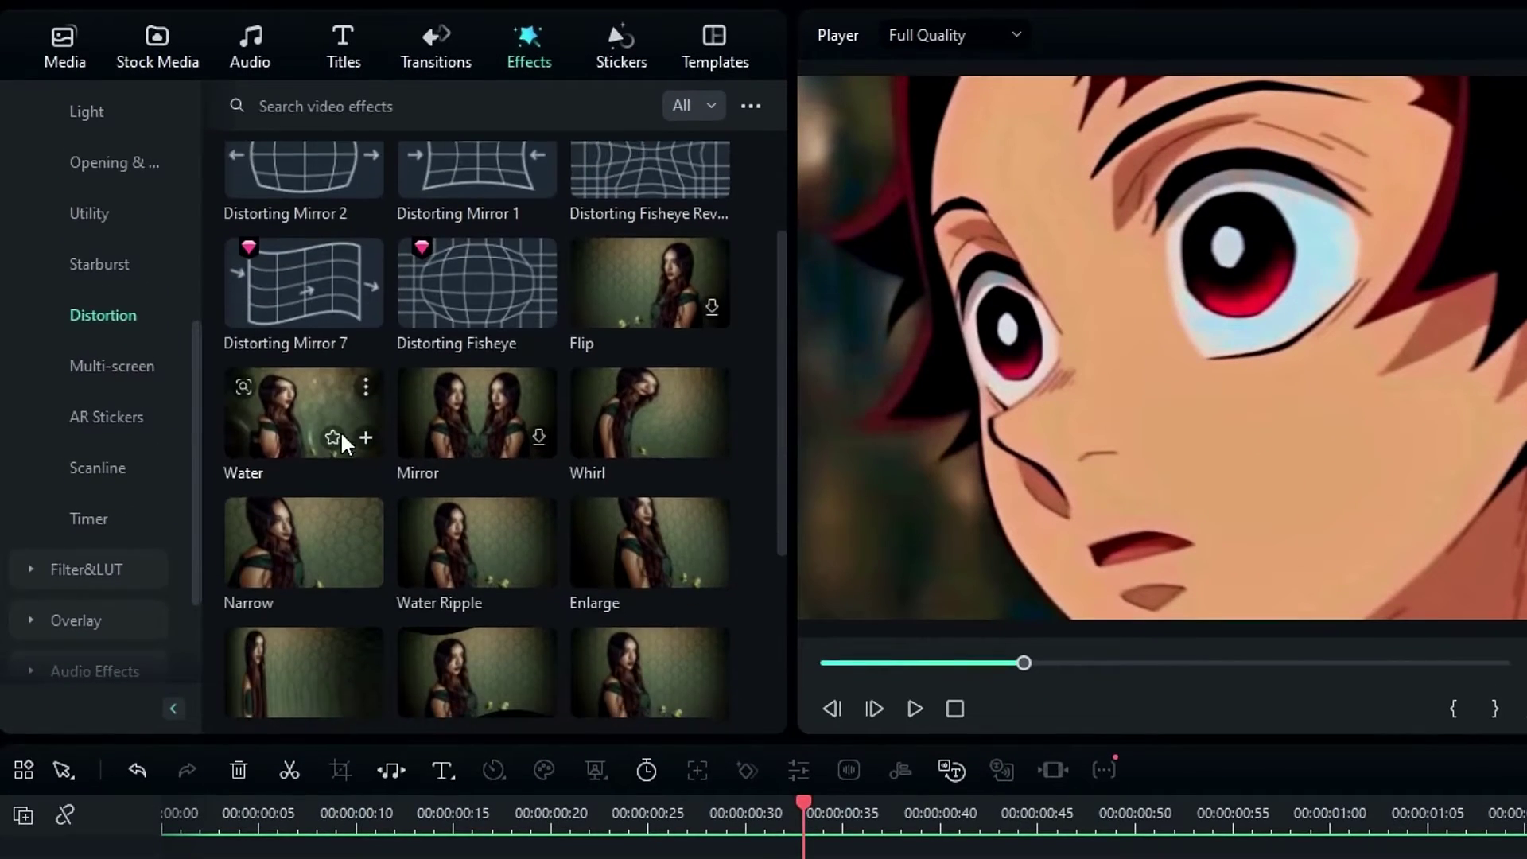
pyautogui.moveTo(293, 557); pyautogui.dragTo(609, 858)
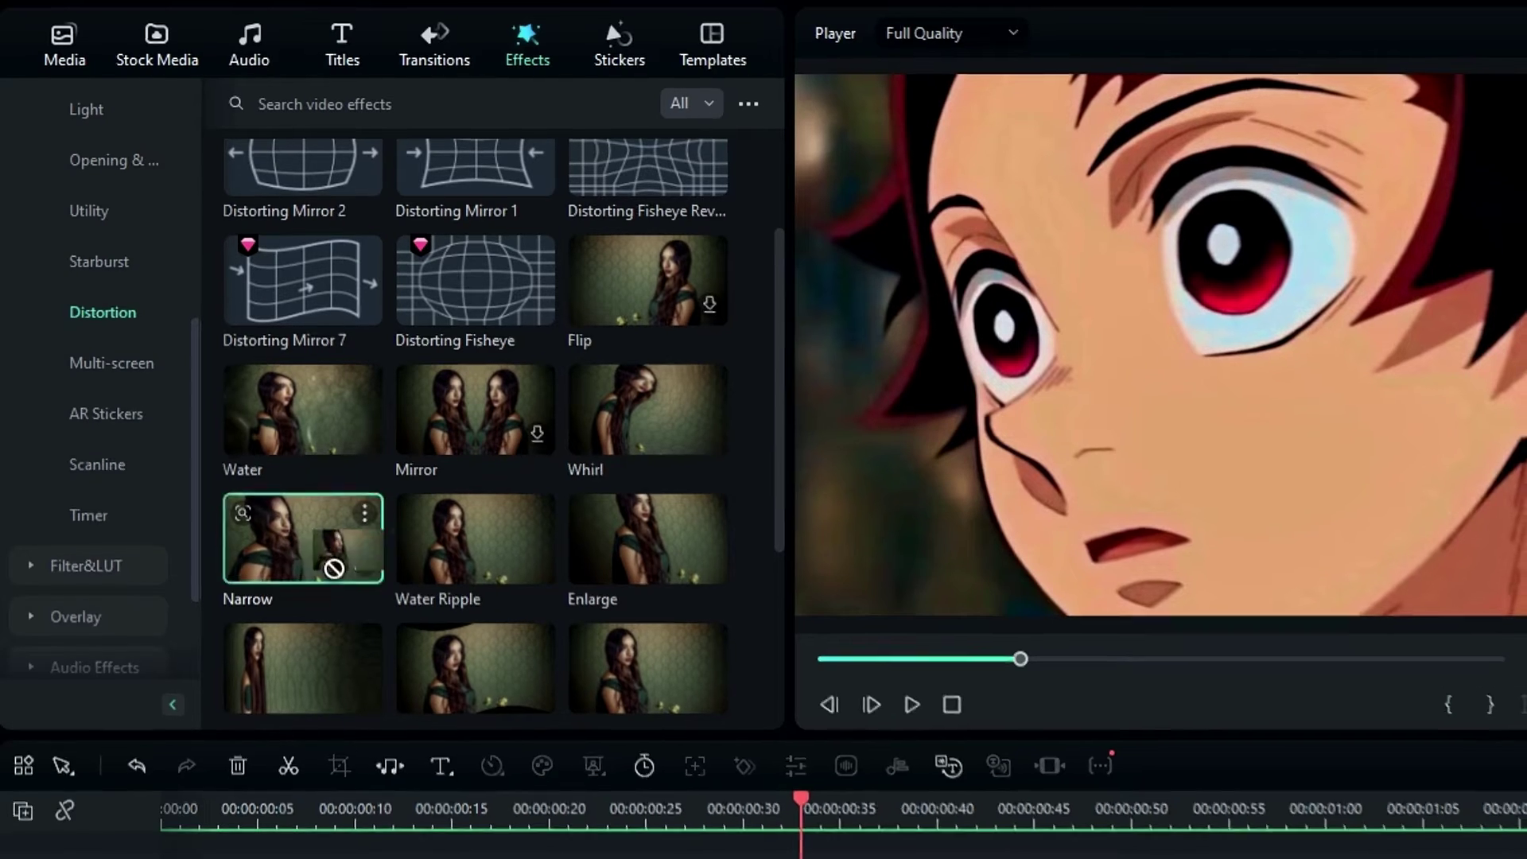
pyautogui.moveTo(98, 560); pyautogui.dragTo(101, 558)
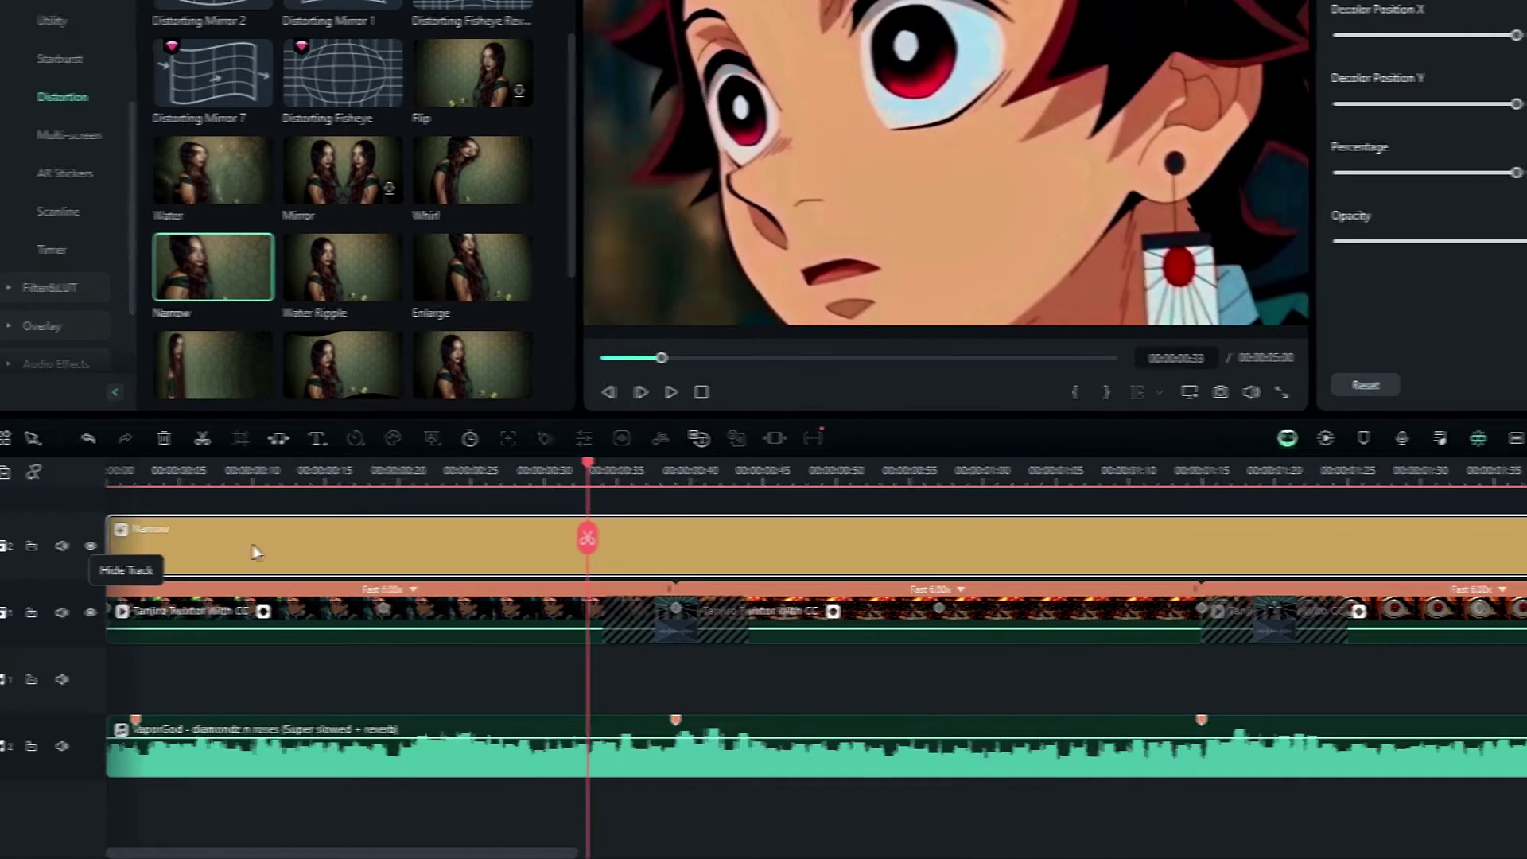
# Split the Narrow effect at 00:00:00:29, before the first cut, and delete the part before the split
pyautogui.press('Right')
pyautogui.press('Right')
pyautogui.press('Right')
pyautogui.press('Left')
pyautogui.press('Left')
pyautogui.press('Left')
pyautogui.press('Left')
pyautogui.press('Left')
pyautogui.press('Left')
pyautogui.press('Left')
pyautogui.hotkey('ctrl', 'b')
pyautogui.press('Delete')
# Split the Narrow effect at 00:00:00:53 and delete the part after the split
pyautogui.click(652, 585)
pyautogui.press('Right')
pyautogui.press('Right')
pyautogui.press('Right')
pyautogui.press('Right')
pyautogui.press('Right')
pyautogui.press('Right')
pyautogui.press('Right')
pyautogui.press('Right')
pyautogui.press('Right')
pyautogui.press('Right')
pyautogui.press('Right')
pyautogui.press('Right')
pyautogui.press('Right')
pyautogui.press('Right')
pyautogui.press('Right')
pyautogui.press('Right')
pyautogui.press('Right')
pyautogui.press('Right')
pyautogui.press('Right')
pyautogui.press('Right')
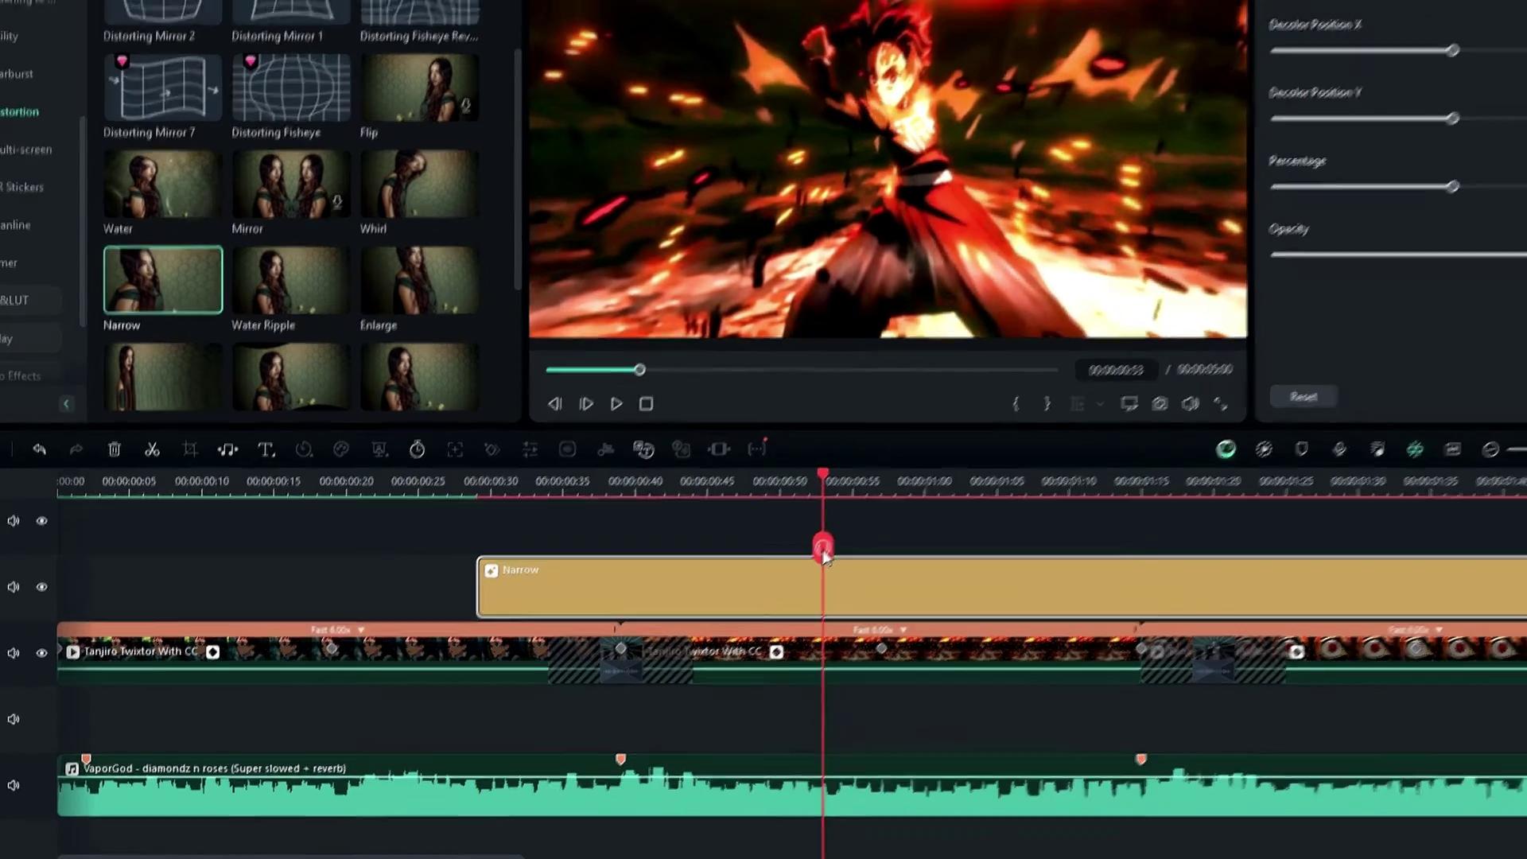
pyautogui.click(833, 539)
pyautogui.press('Delete')
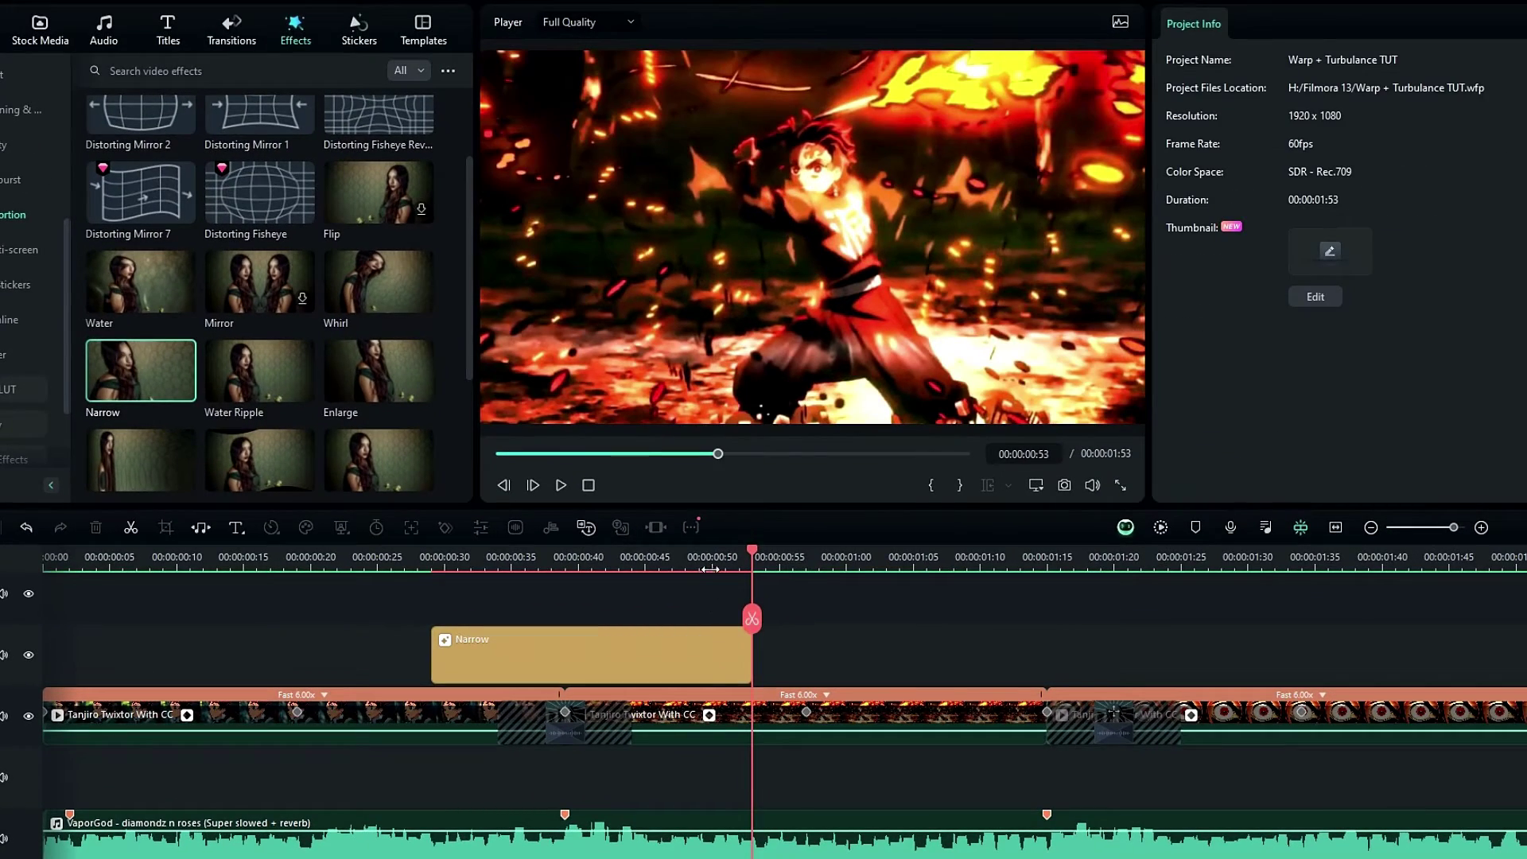
# Add a Percentage keyframe at the Narrow effect's start at 00:00:00:29 and lower the Percentage to its minimum
pyautogui.moveTo(751, 619); pyautogui.dragTo(431, 619)
pyautogui.click(581, 661)
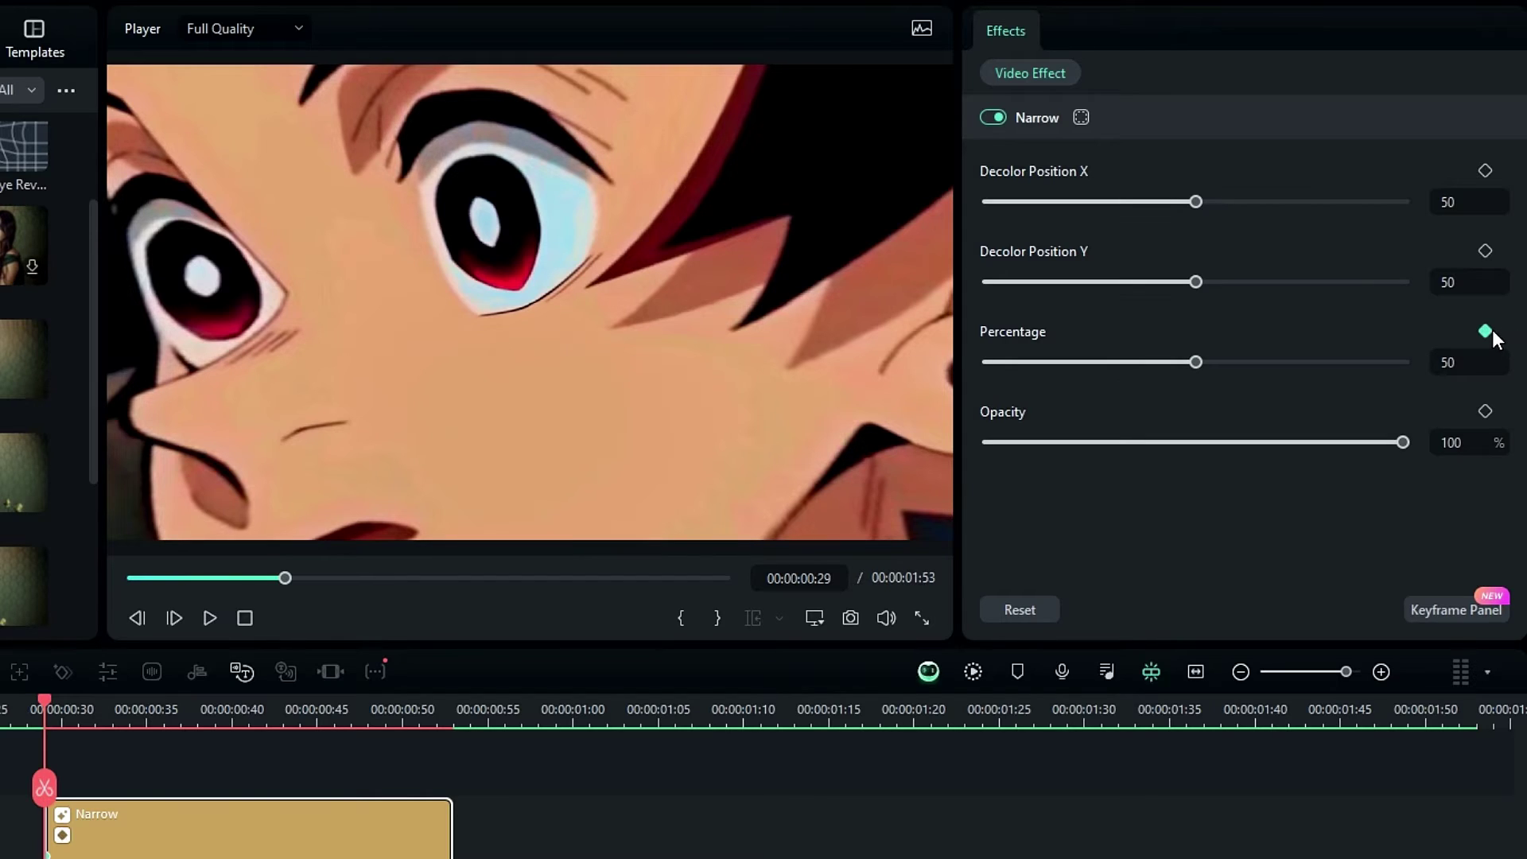
pyautogui.moveTo(1210, 362); pyautogui.dragTo(985, 365)
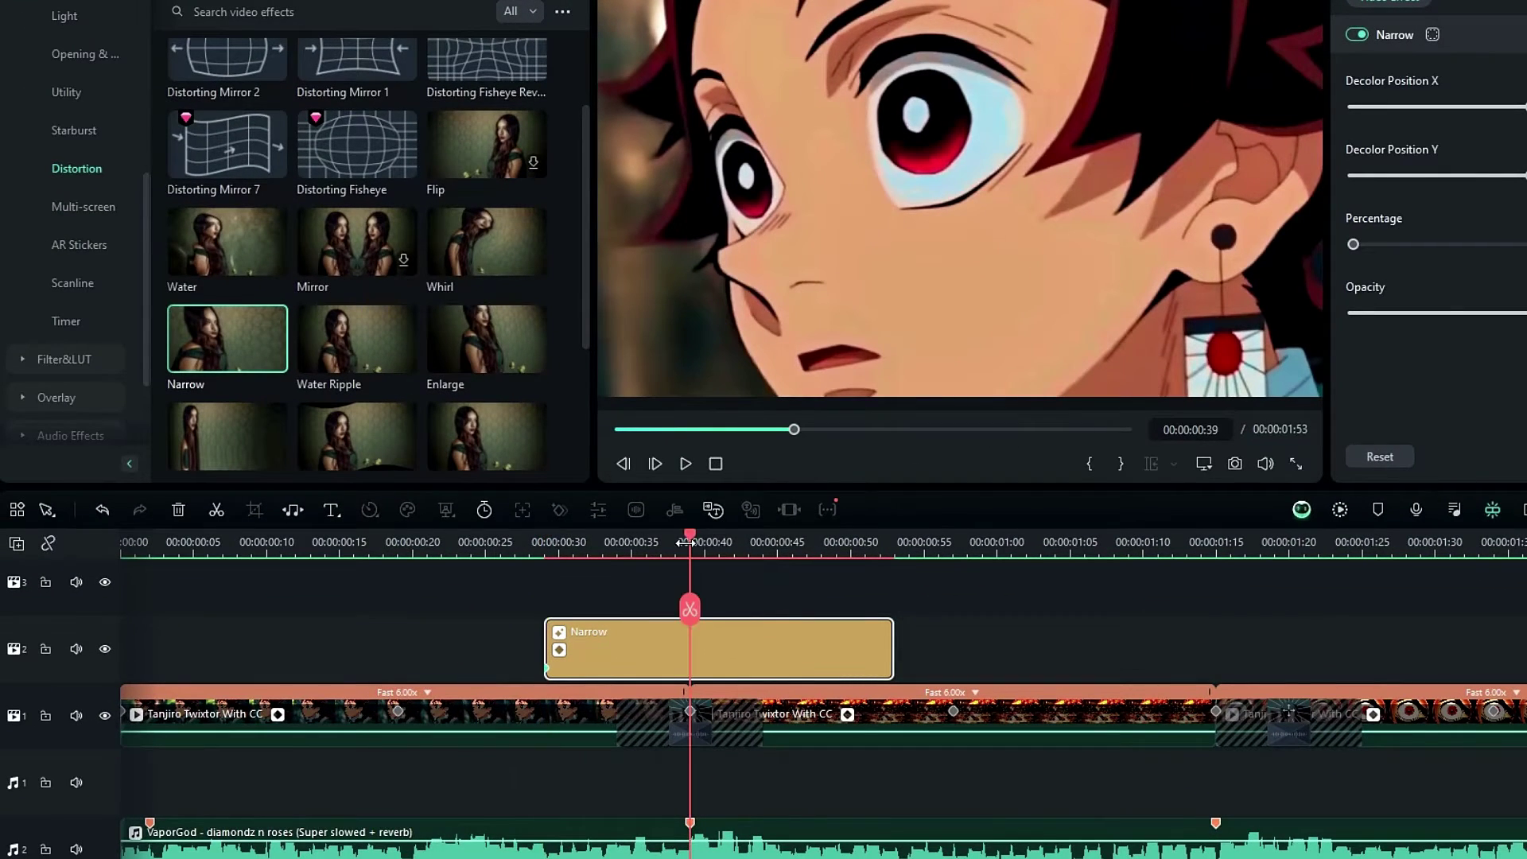
# Keyframe the Narrow effect's Percentage at the first cut, 00:00:00:39, and reset the value to 50
pyautogui.moveTo(686, 542); pyautogui.dragTo(892, 544)
pyautogui.moveTo(893, 544); pyautogui.dragTo(689, 547)
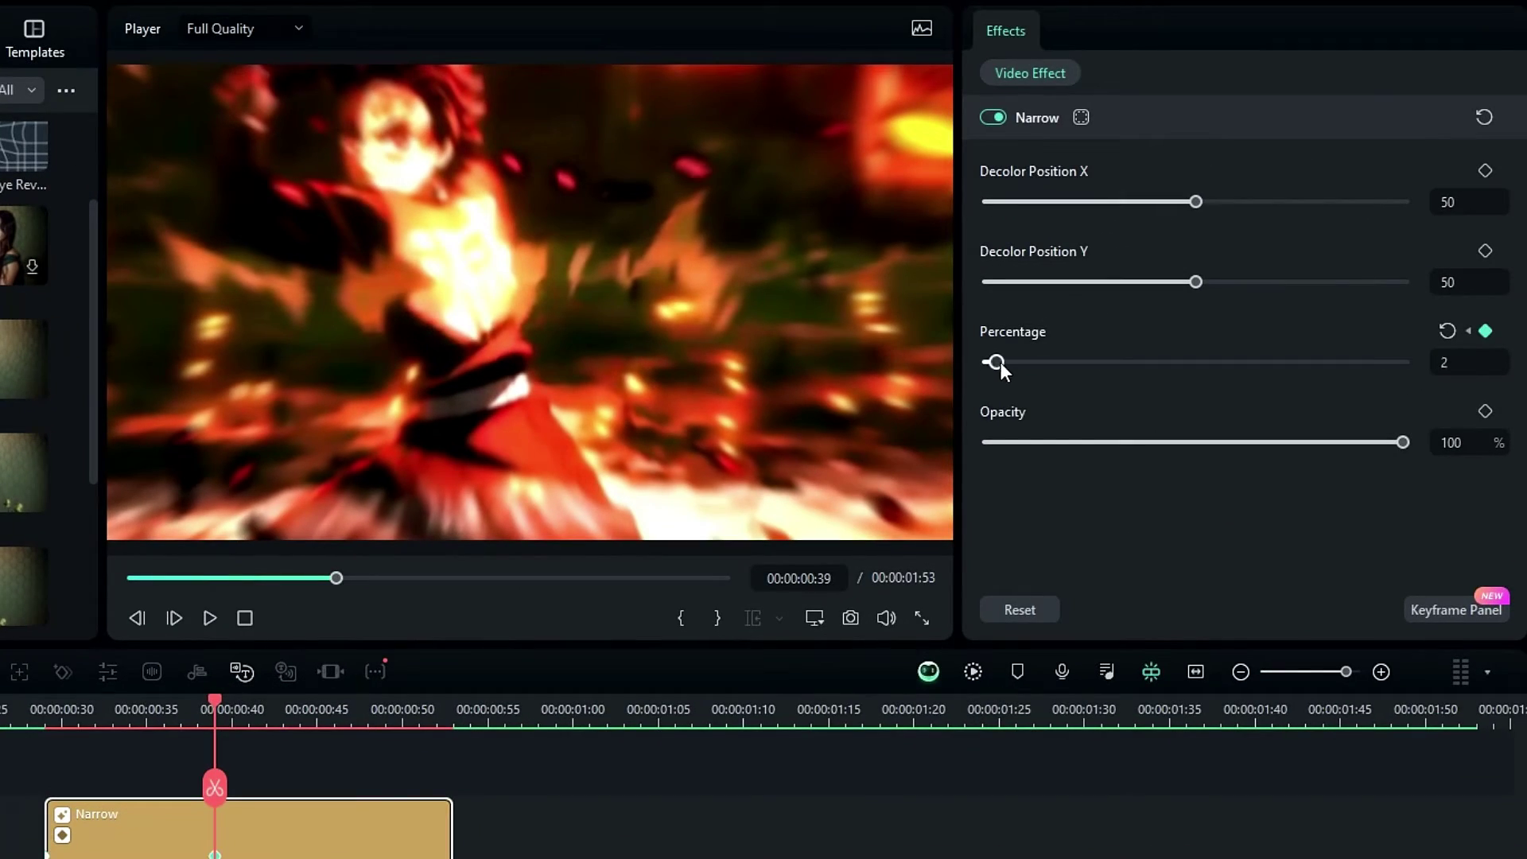
pyautogui.moveTo(999, 361); pyautogui.dragTo(1271, 364)
pyautogui.click(1441, 331)
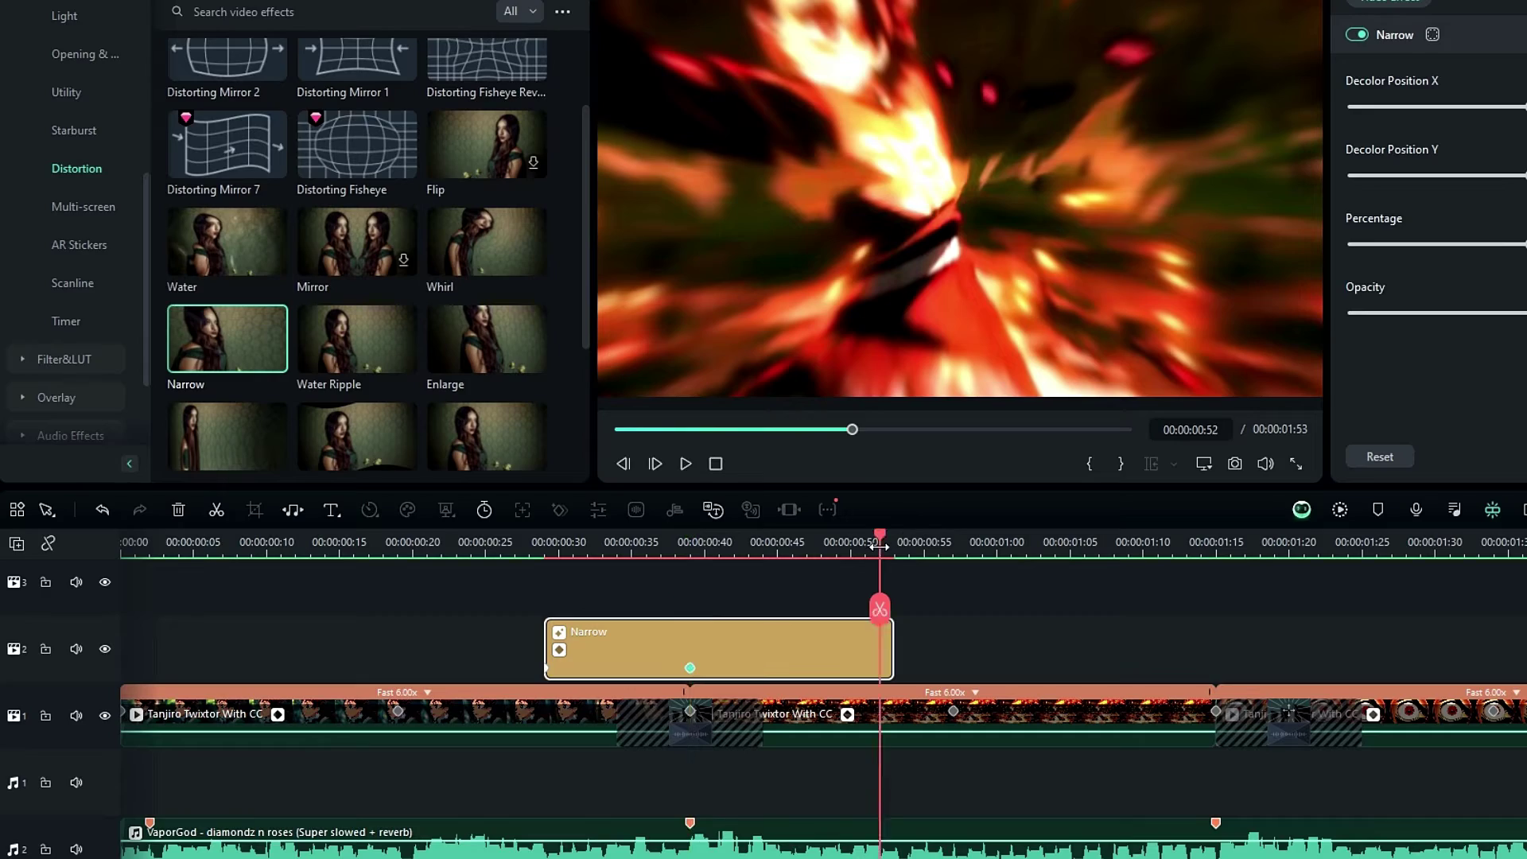
# Lower the Narrow effect's Percentage to 0 at its end, 00:00:00:53, and preview the animated distortion
pyautogui.moveTo(879, 546); pyautogui.dragTo(894, 546)
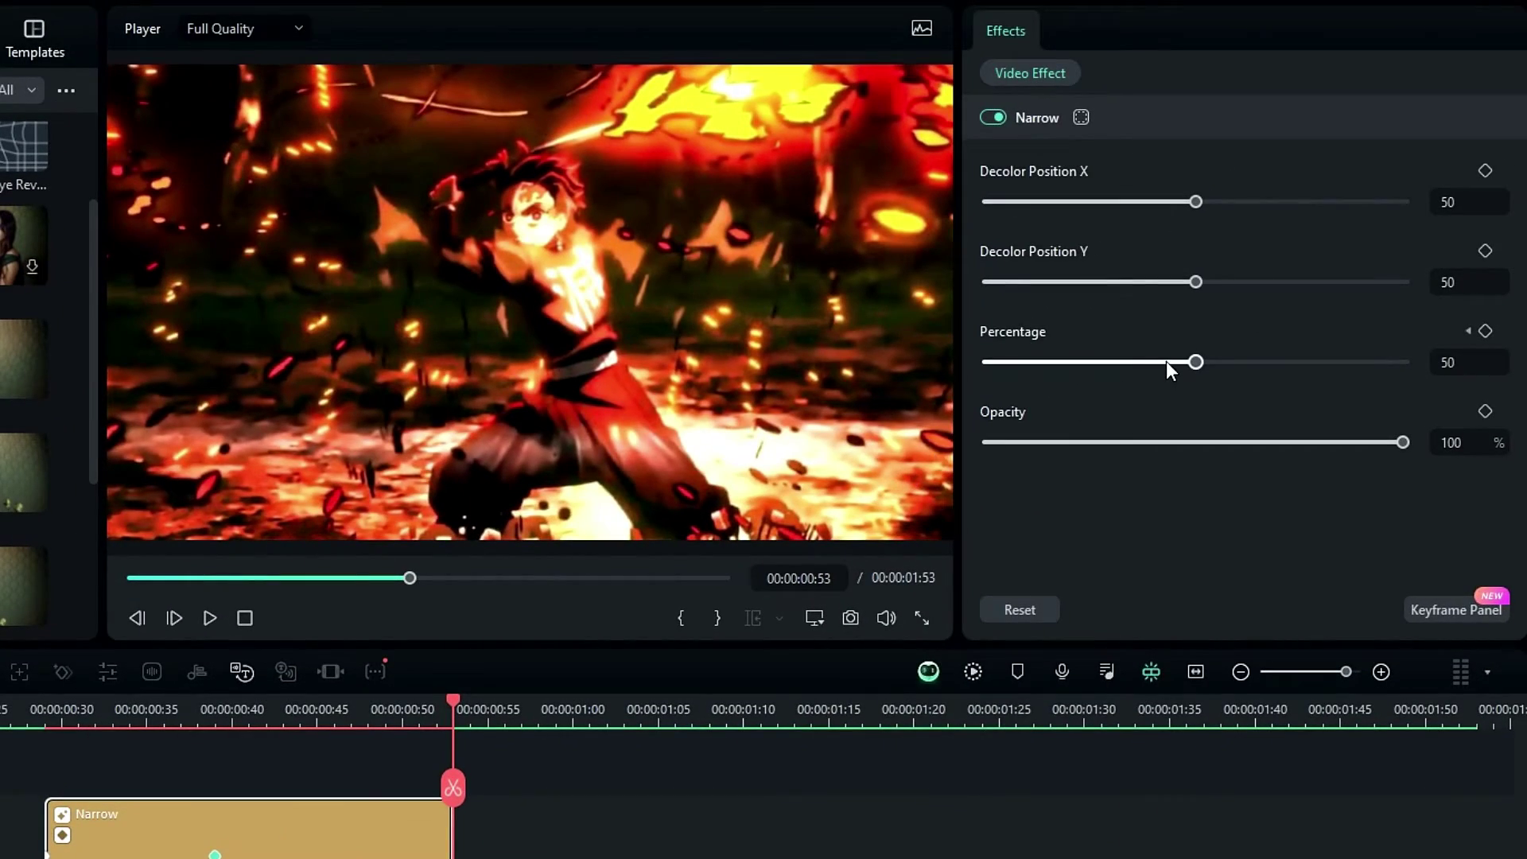
pyautogui.moveTo(1167, 367); pyautogui.dragTo(990, 362)
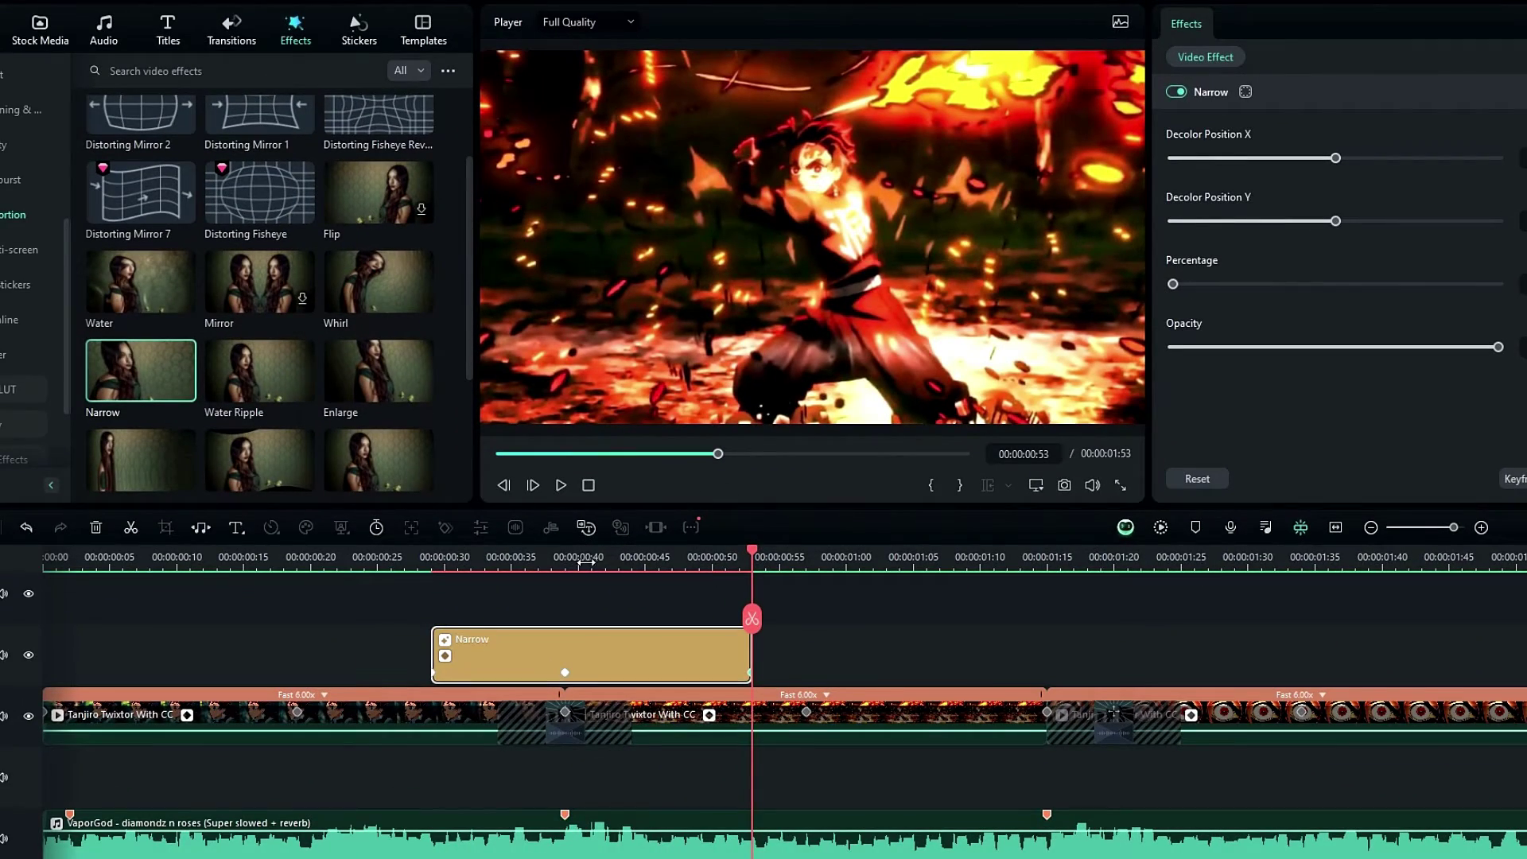
pyautogui.press('space')
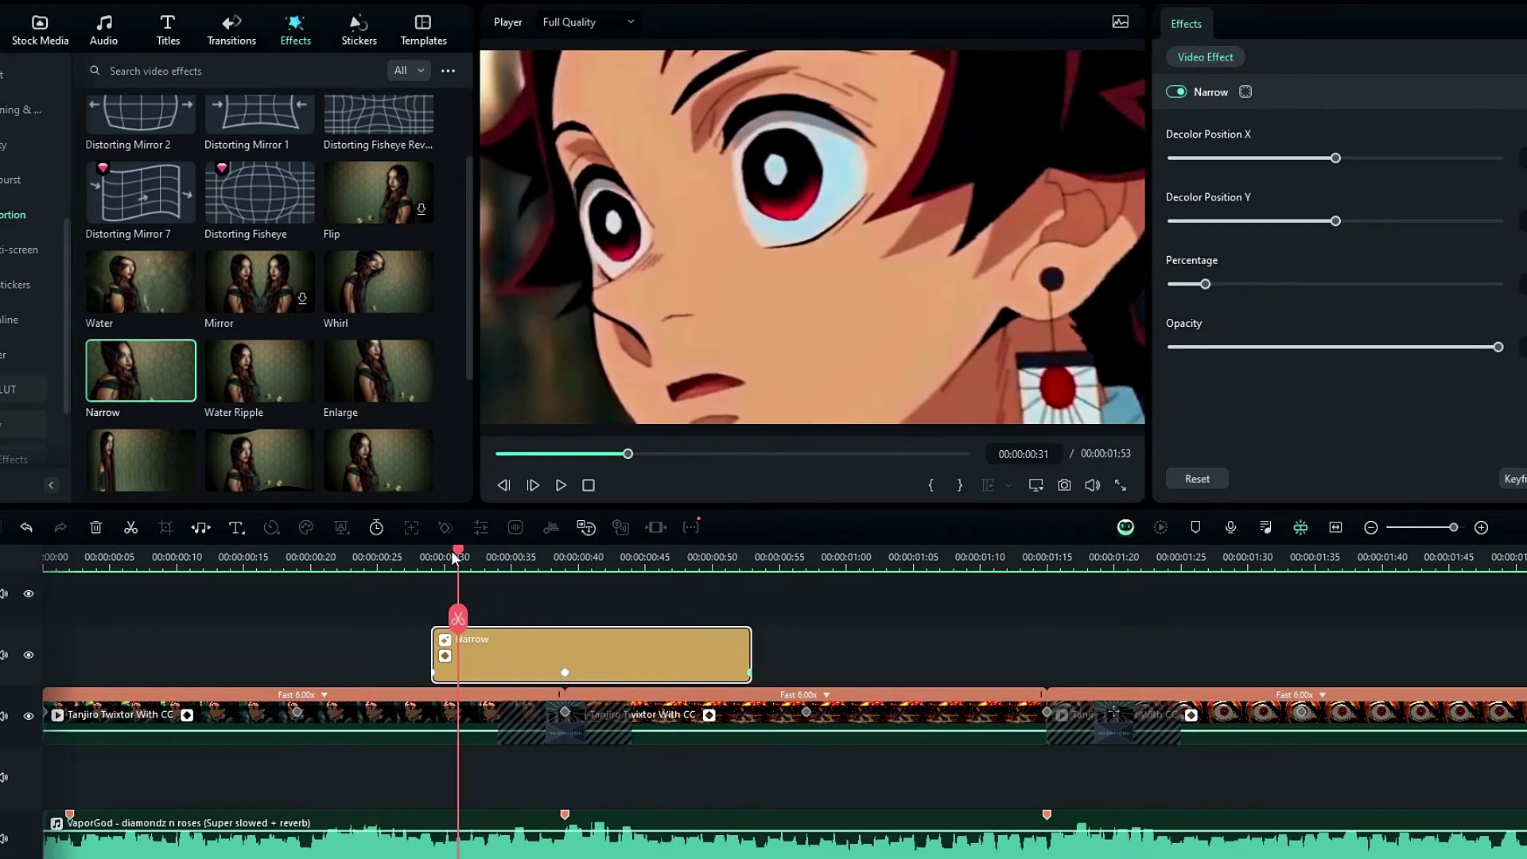
pyautogui.moveTo(451, 550); pyautogui.dragTo(924, 571)
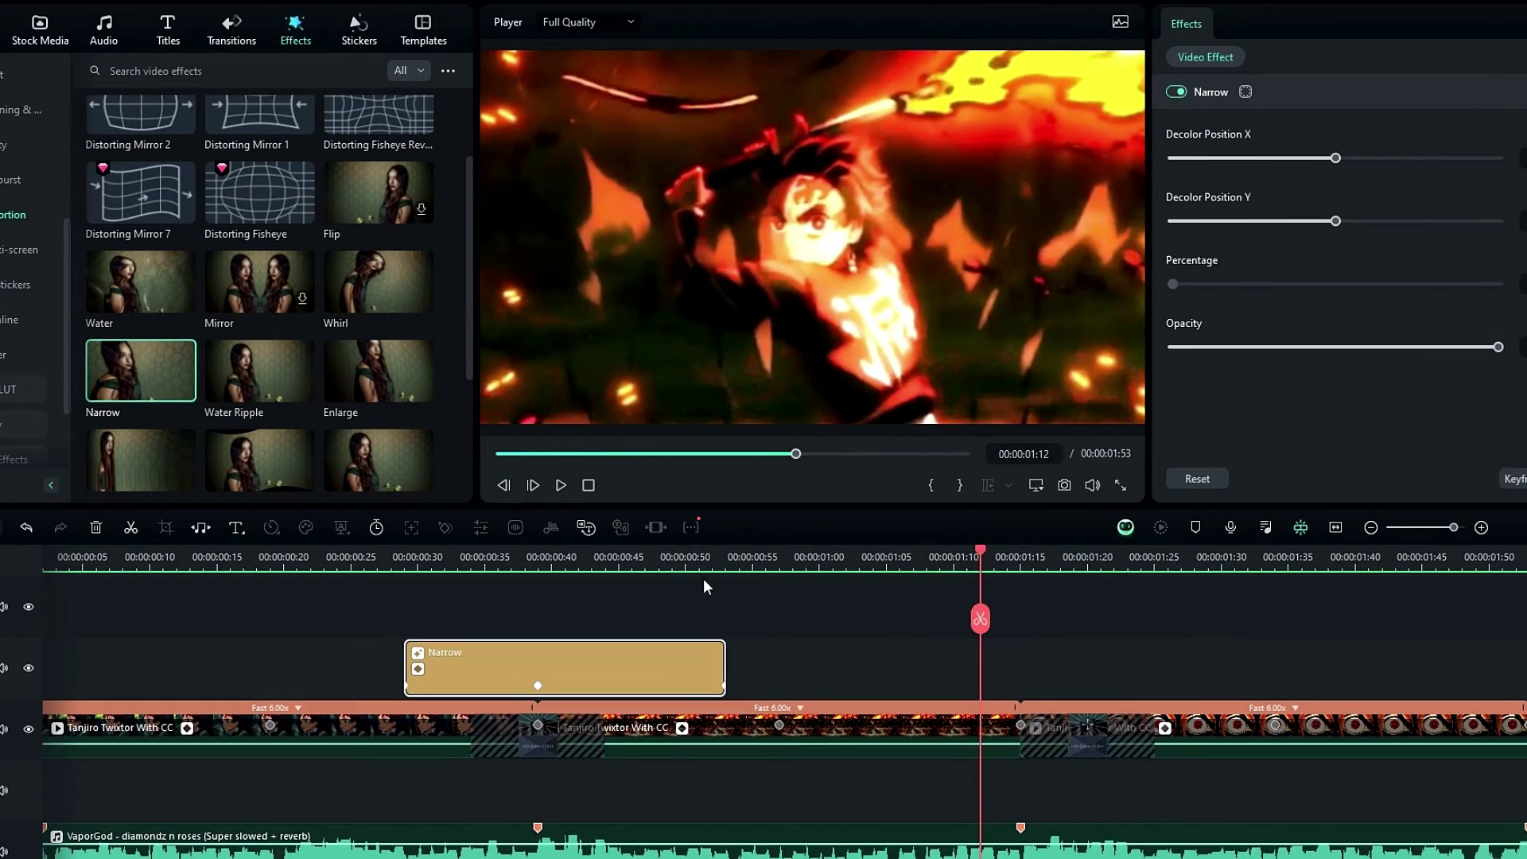
pyautogui.click(513, 558)
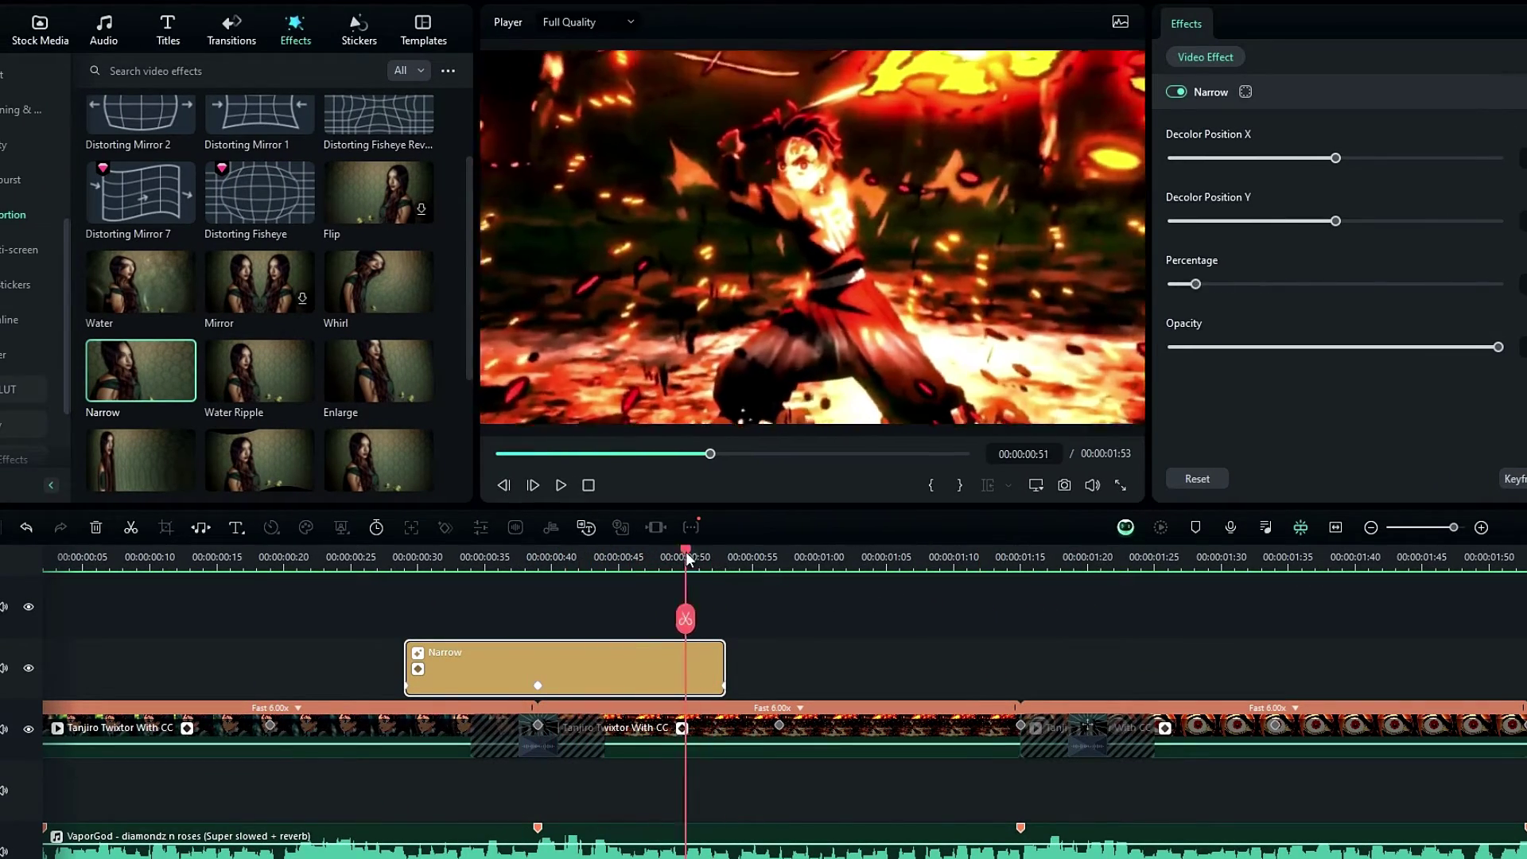
# Add the Distorting Mirror 3 effect on the track above Narrow, starting at 00:00:00:56
pyautogui.moveTo(686, 555); pyautogui.dragTo(766, 556)
pyautogui.scroll(2, 397, 354)
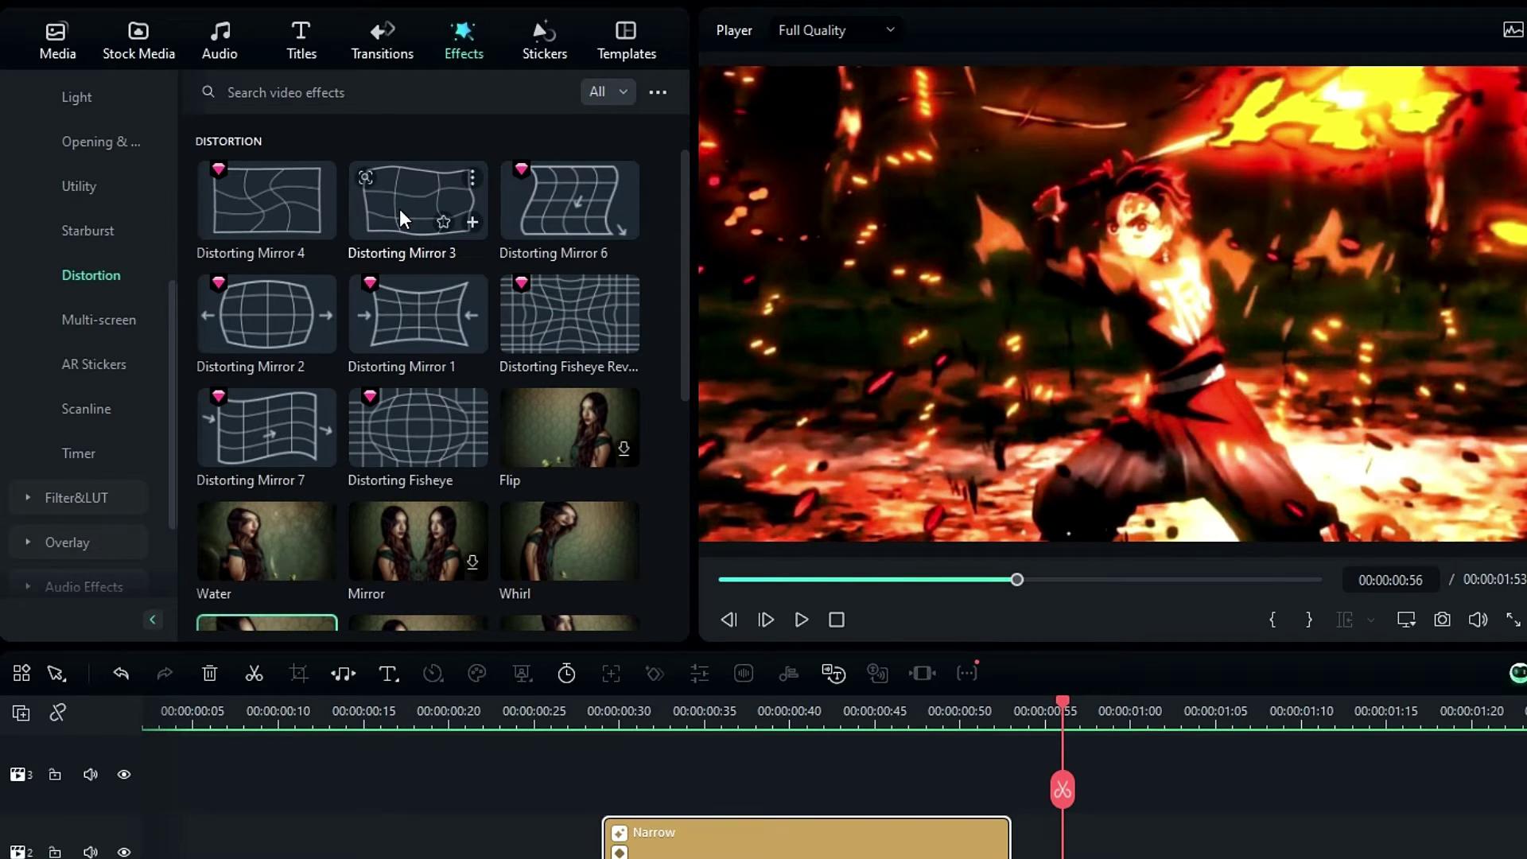
pyautogui.moveTo(392, 205); pyautogui.dragTo(1028, 803)
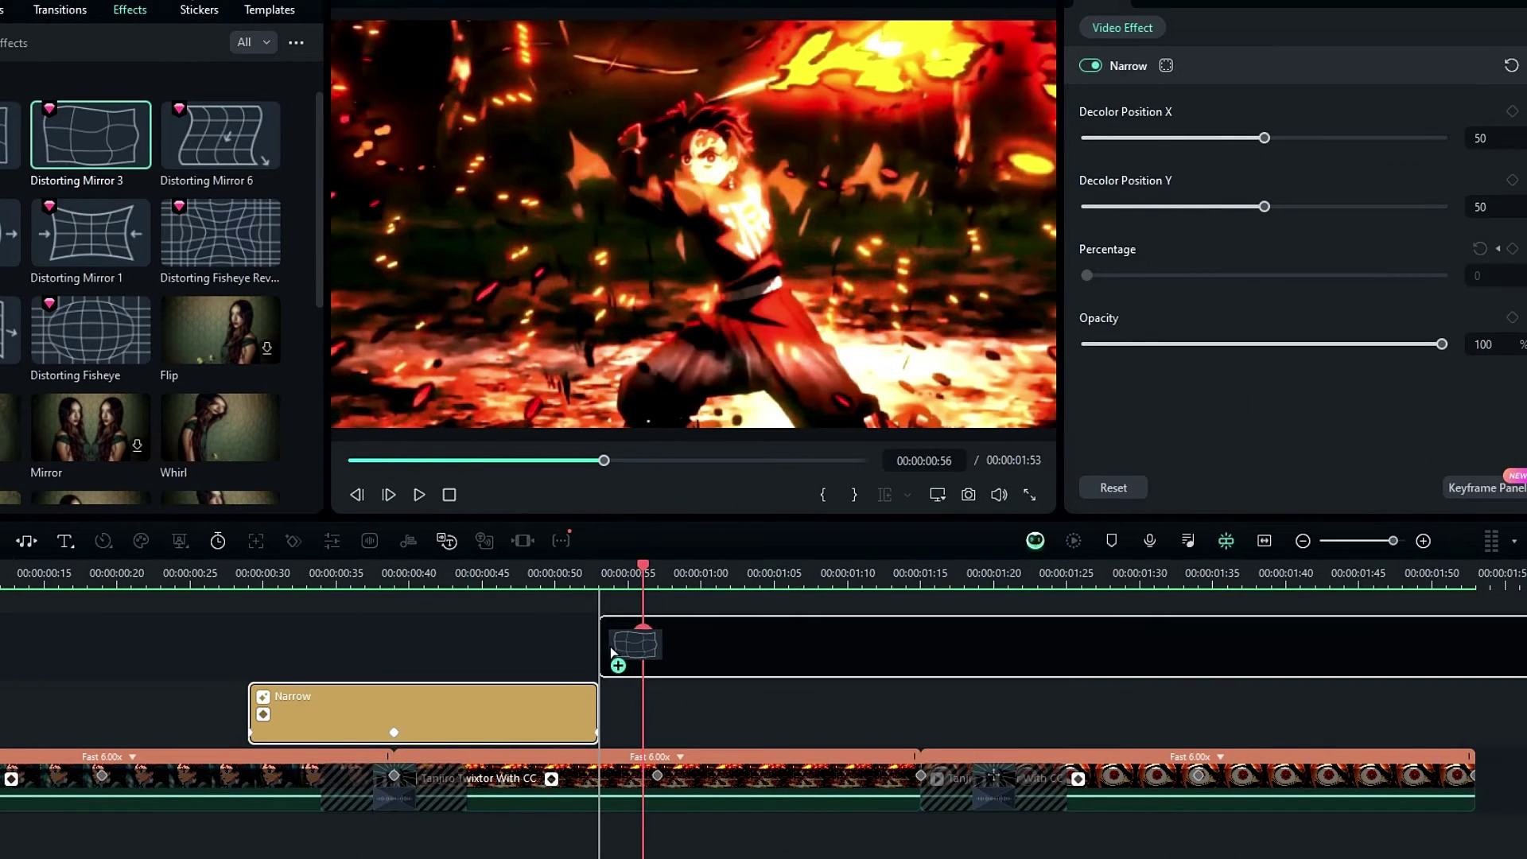
pyautogui.moveTo(625, 647); pyautogui.dragTo(598, 646)
pyautogui.moveTo(593, 574); pyautogui.dragTo(467, 584)
pyautogui.press('space')
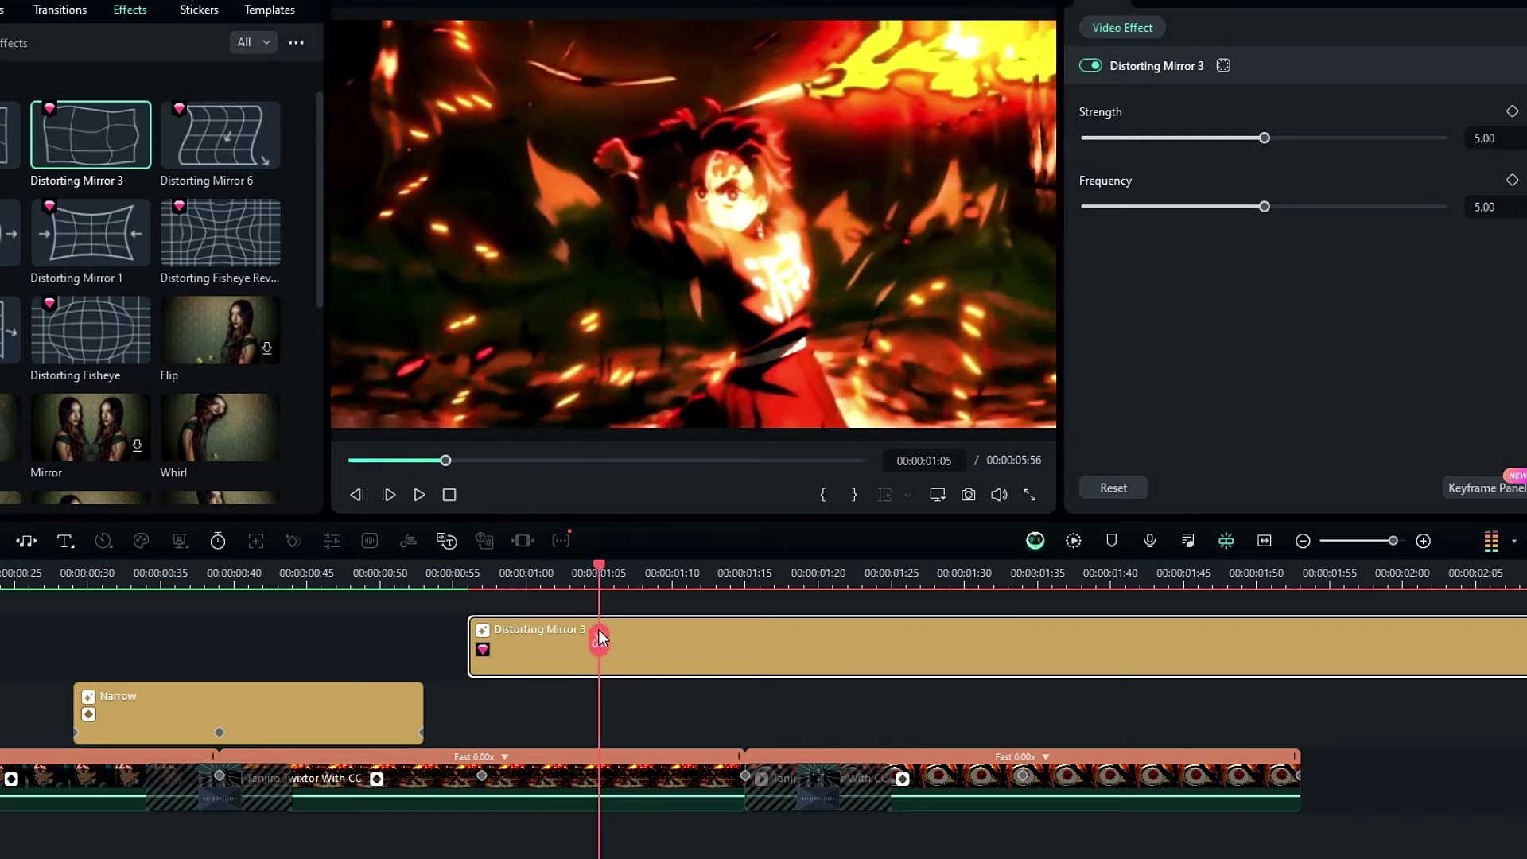
# Split Distorting Mirror 3 at 00:00:01:21, delete the rest, and move the effect to start at the first cut, 00:00:00:39
pyautogui.press('Right')
pyautogui.press('Right')
pyautogui.press('Right')
pyautogui.press('Right')
pyautogui.press('Right')
pyautogui.press('Right')
pyautogui.press('Right')
pyautogui.press('Right')
pyautogui.press('Right')
pyautogui.press('Right')
pyautogui.press('Right')
pyautogui.press('Right')
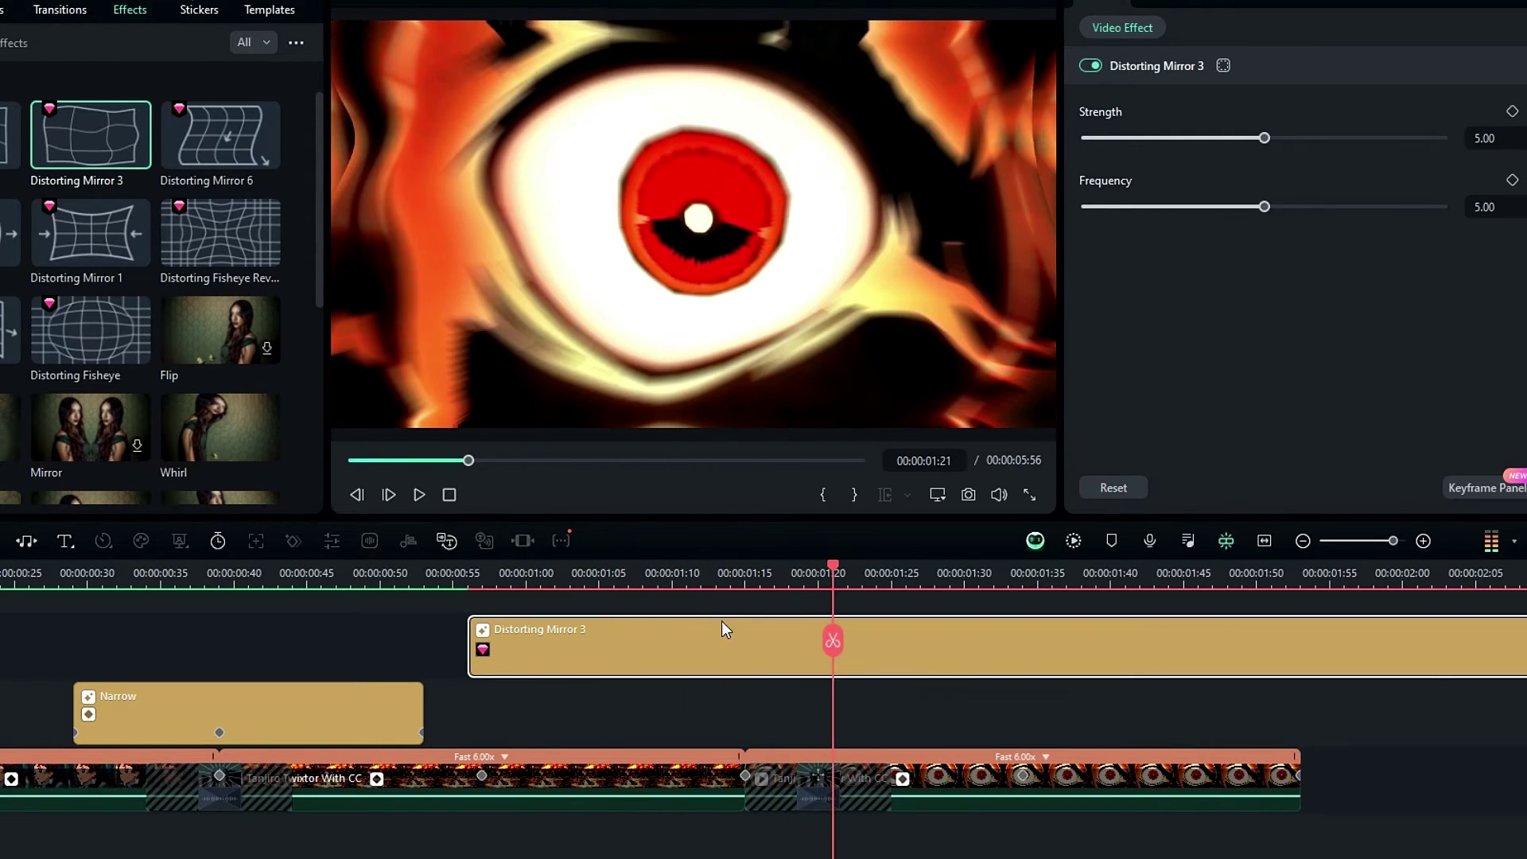
pyautogui.hotkey('ctrl', 'b')
pyautogui.press('Delete')
pyautogui.moveTo(689, 637); pyautogui.dragTo(472, 631)
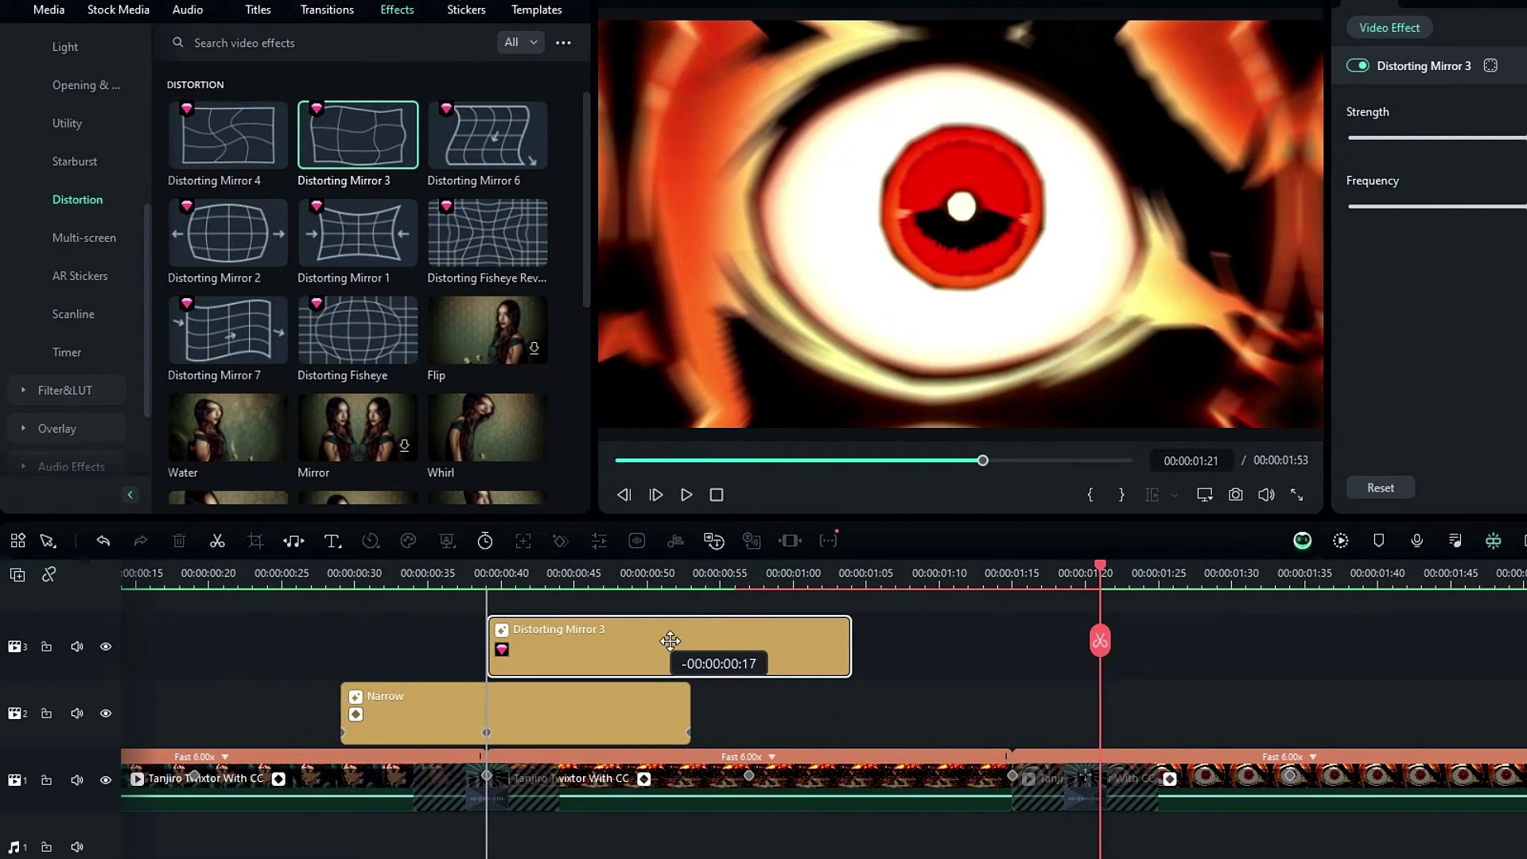
pyautogui.moveTo(670, 641); pyautogui.dragTo(670, 641)
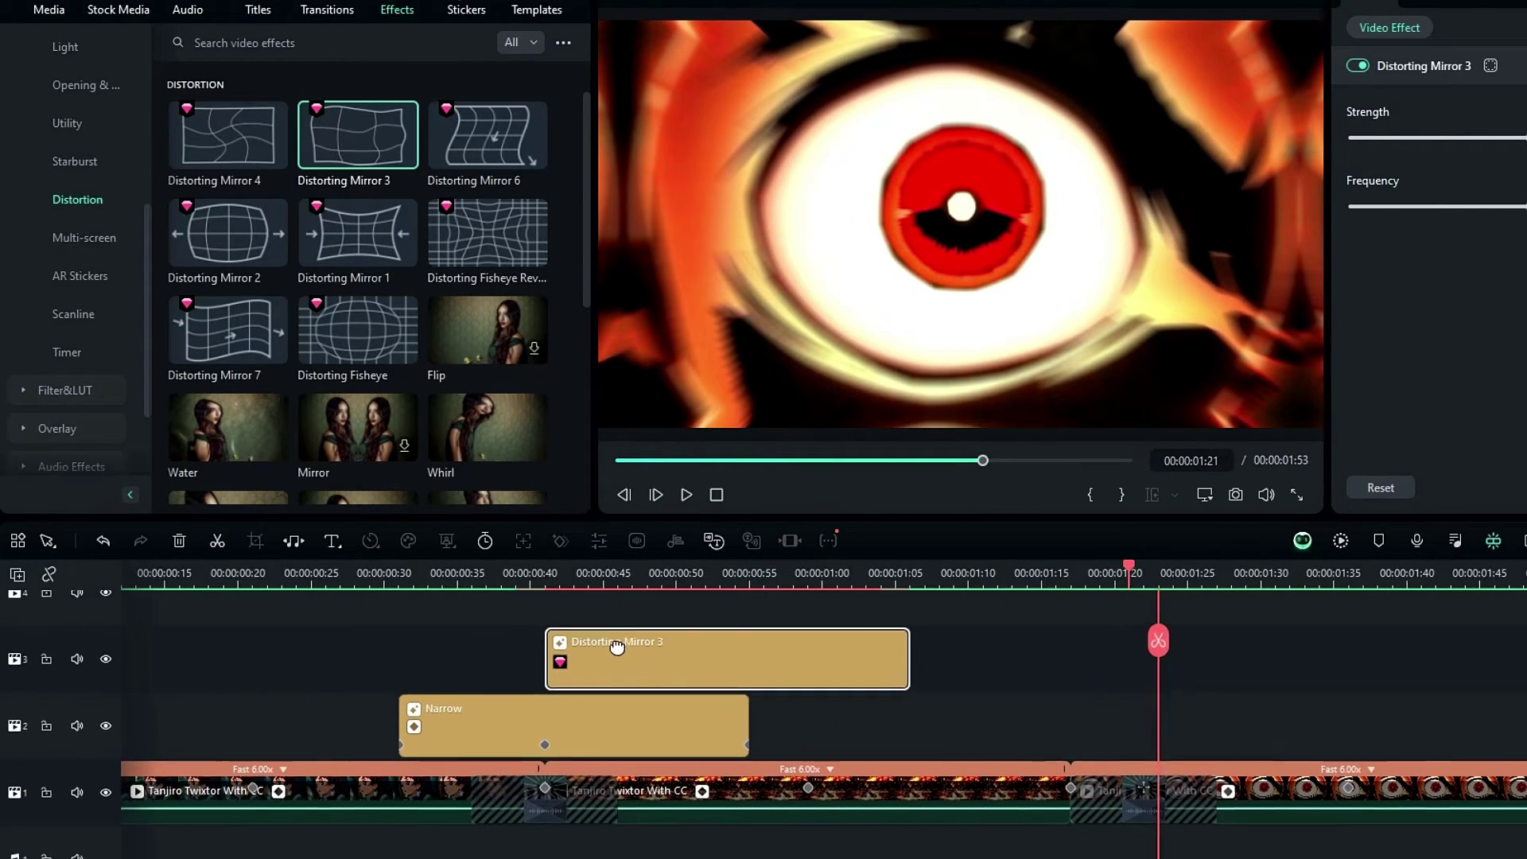
# Keyframe Distorting Mirror 3's Strength at its start, 00:00:00:39, and lower it to the minimum at its end, 00:00:01:04
pyautogui.click(573, 576)
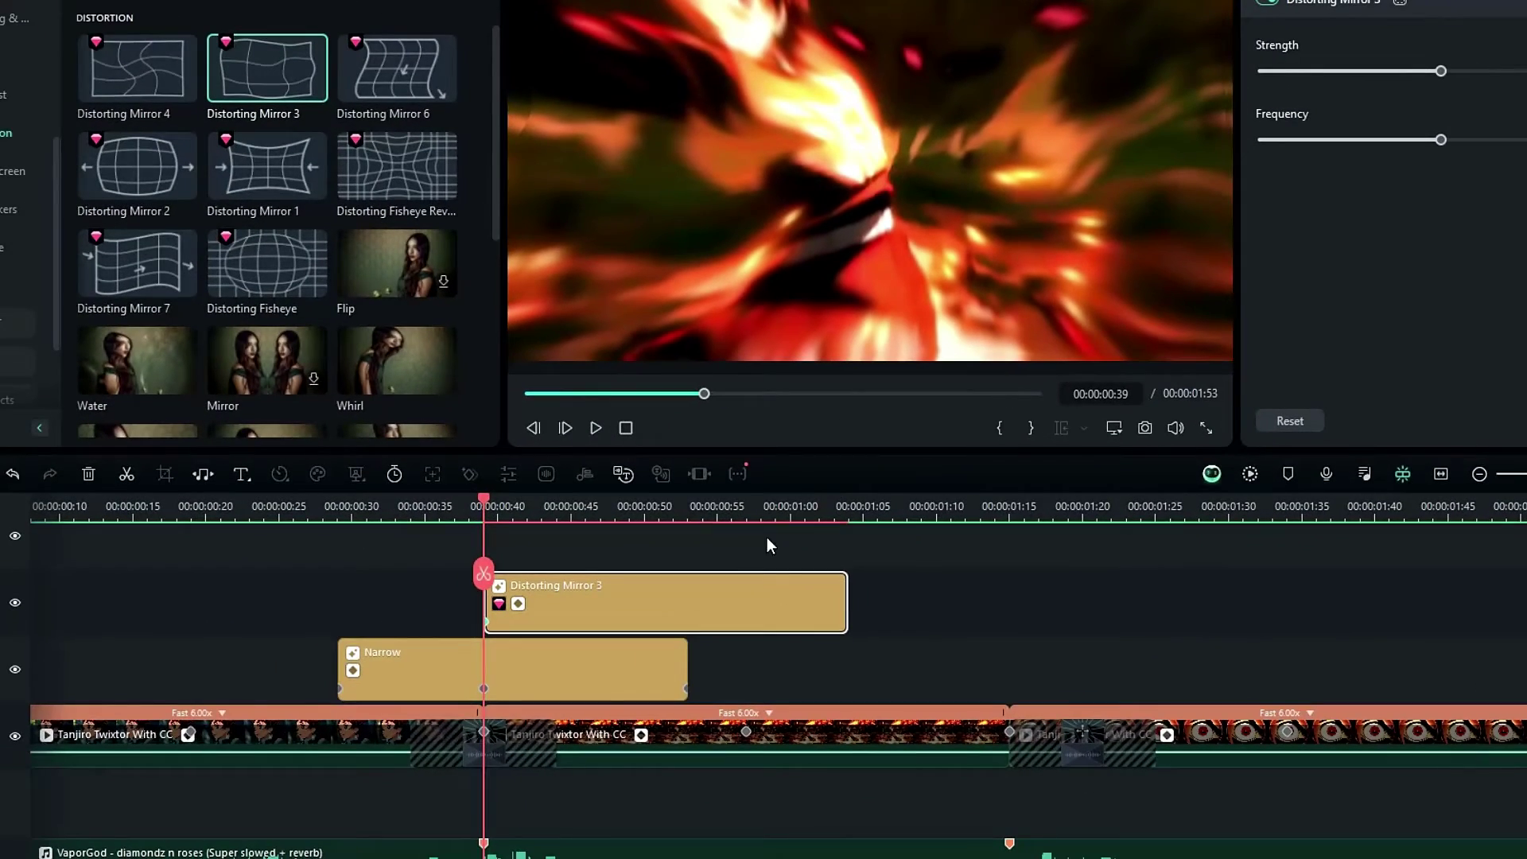
pyautogui.click(835, 509)
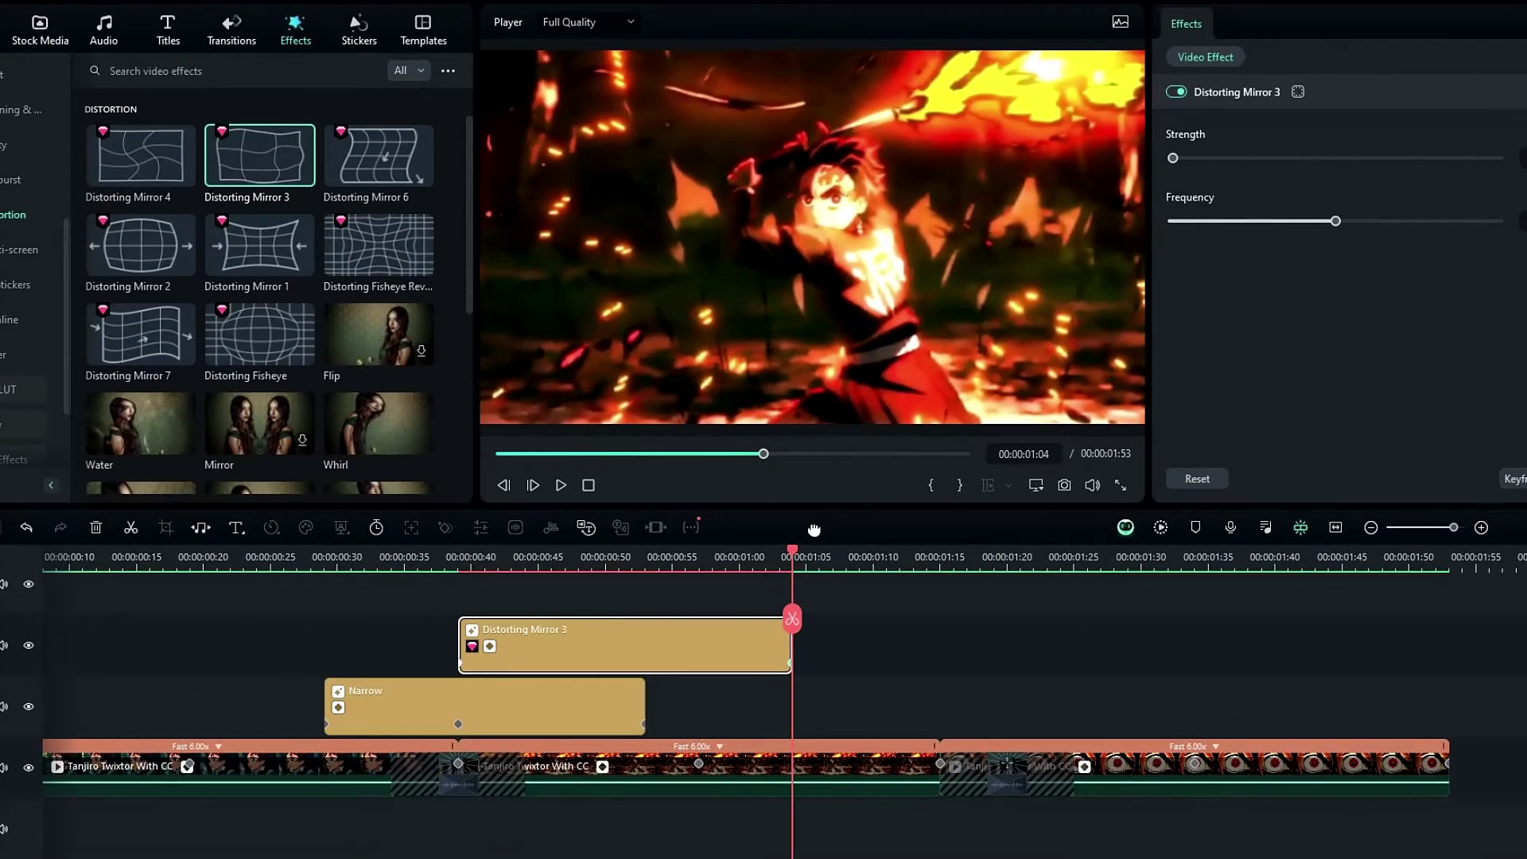
# Paste a copy of the keyframed Distorting Mirror 3 effect at the second cut, 00:00:01:15, and play the edit through
pyautogui.moveTo(796, 554); pyautogui.dragTo(887, 592)
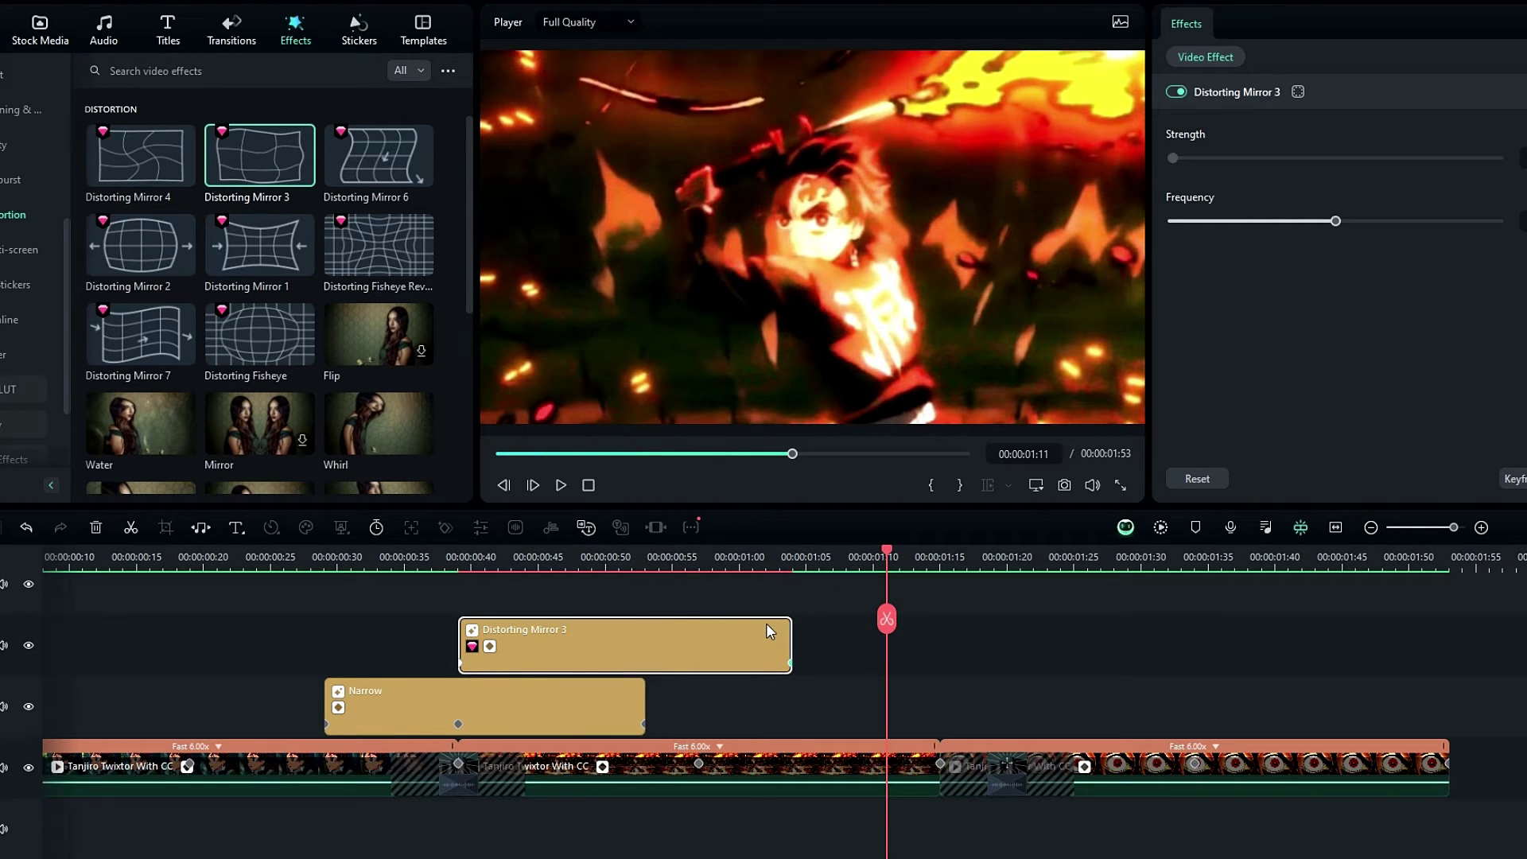
pyautogui.press('Down')
pyautogui.hotkey('ctrl', 'v')
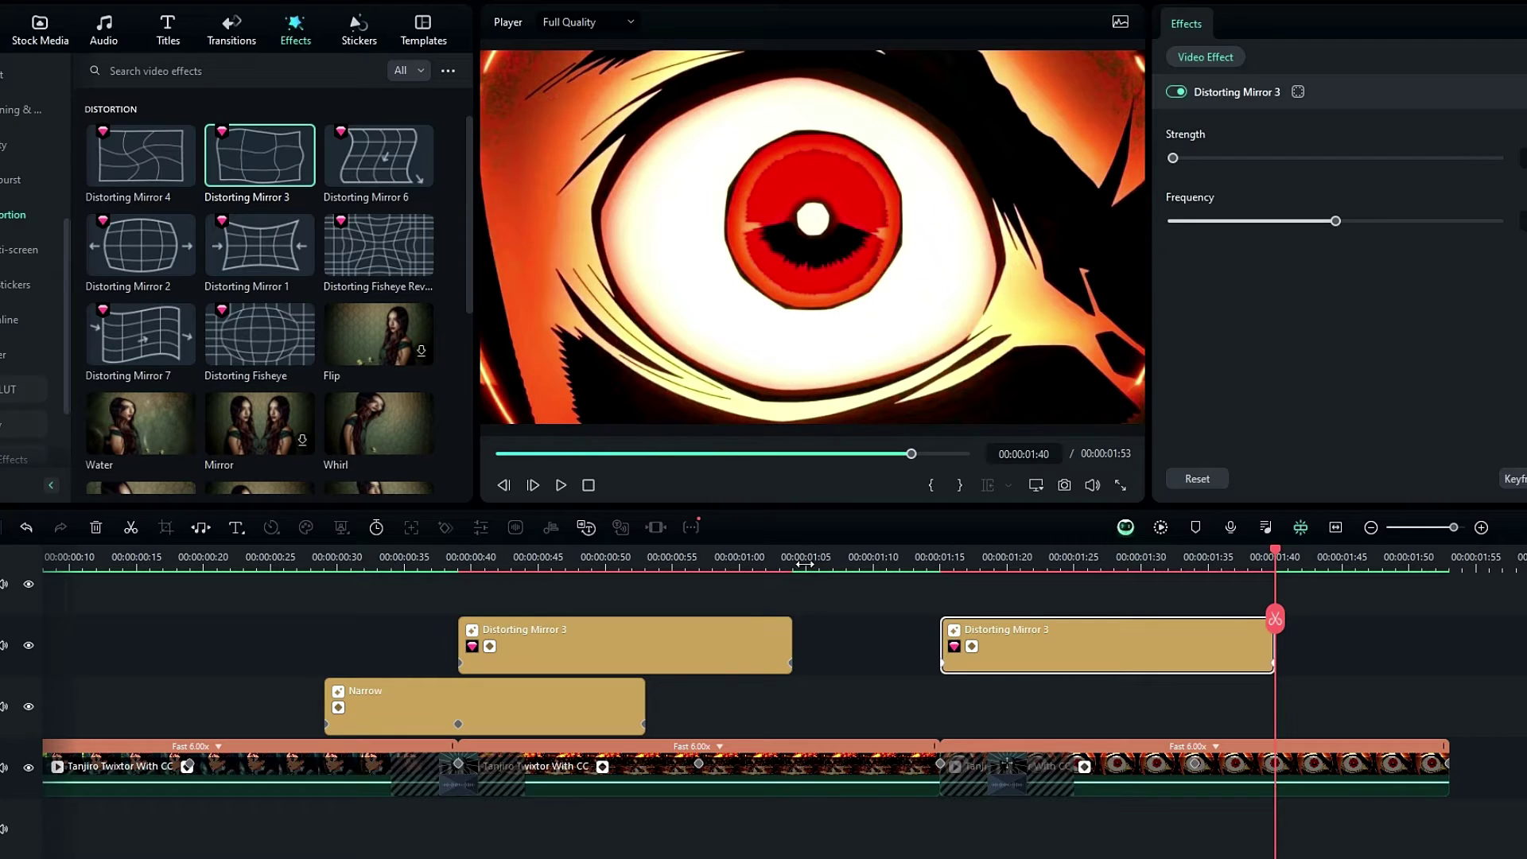
pyautogui.moveTo(812, 567); pyautogui.dragTo(700, 579)
pyautogui.press('Return')
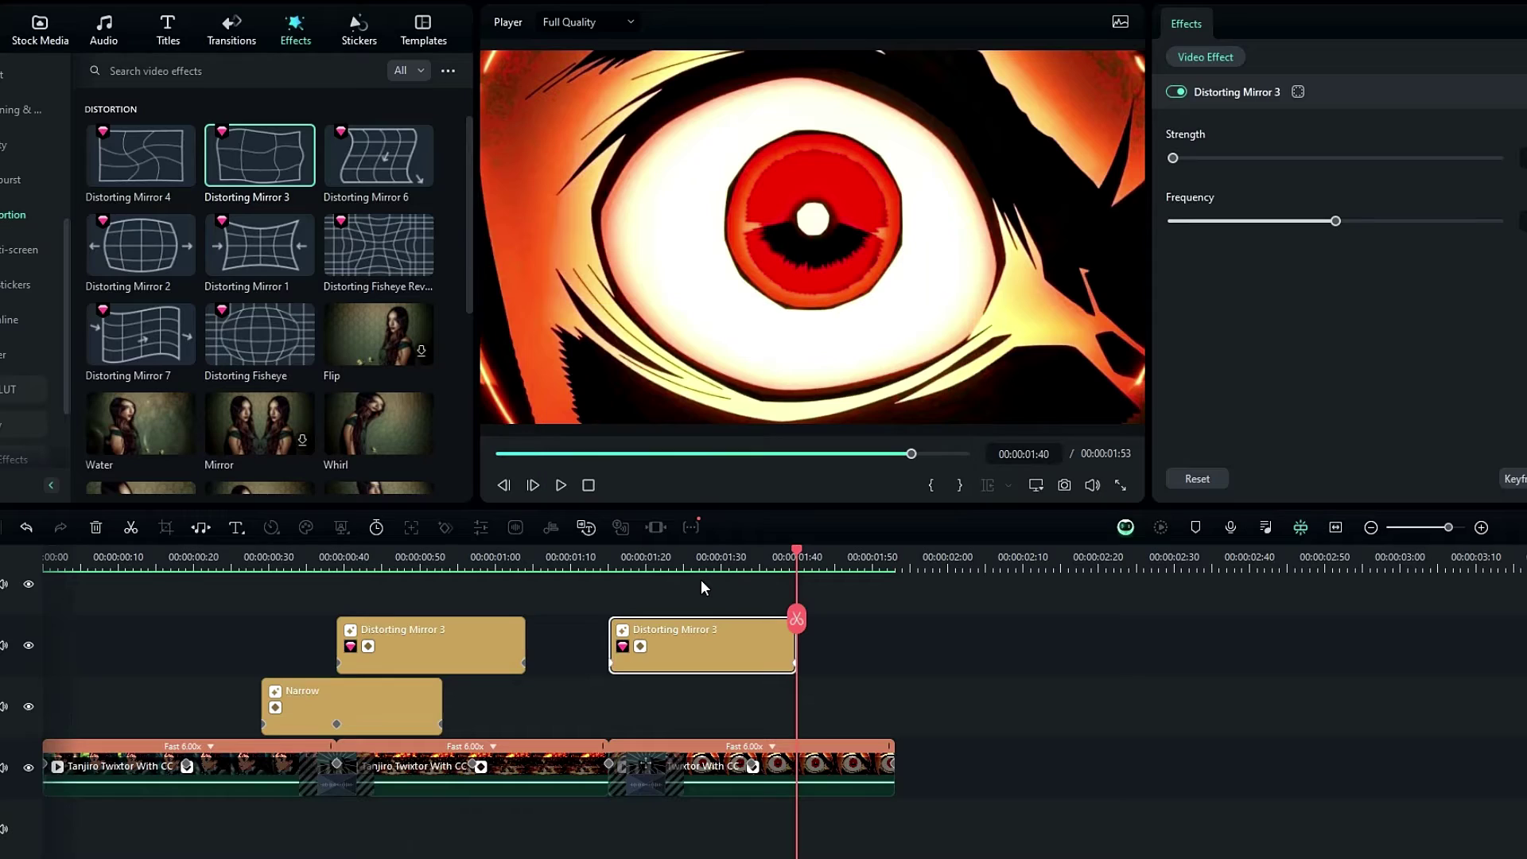
pyautogui.moveTo(338, 563); pyautogui.dragTo(31, 566)
pyautogui.press('space')
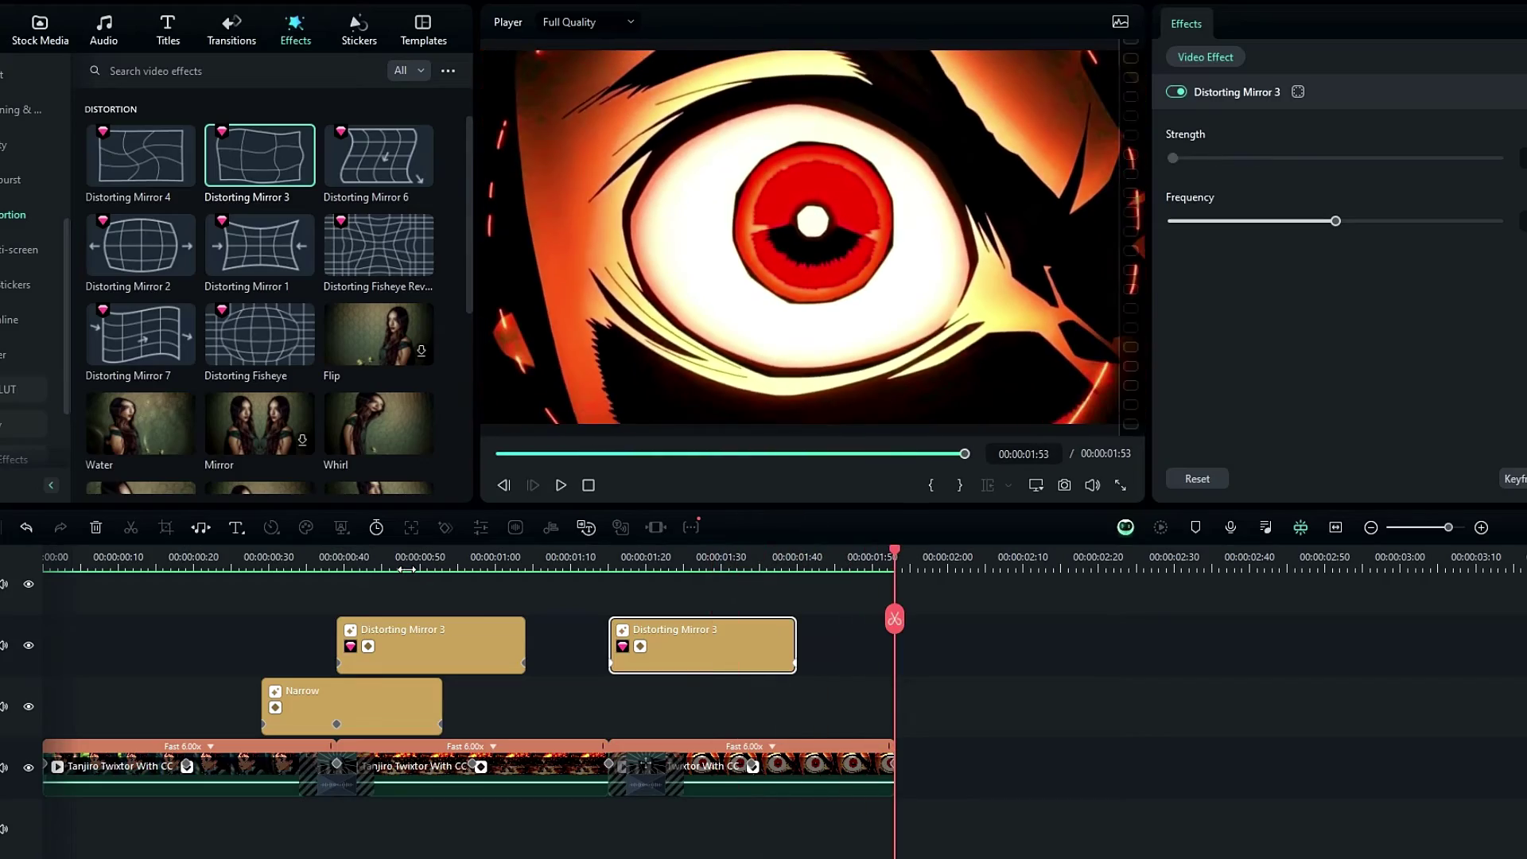
# Add the Hue Shift effect above Distorting Mirror 3 at the first cut, 00:00:00:39, and cut it off at 00:00:01:15
pyautogui.click(317, 562)
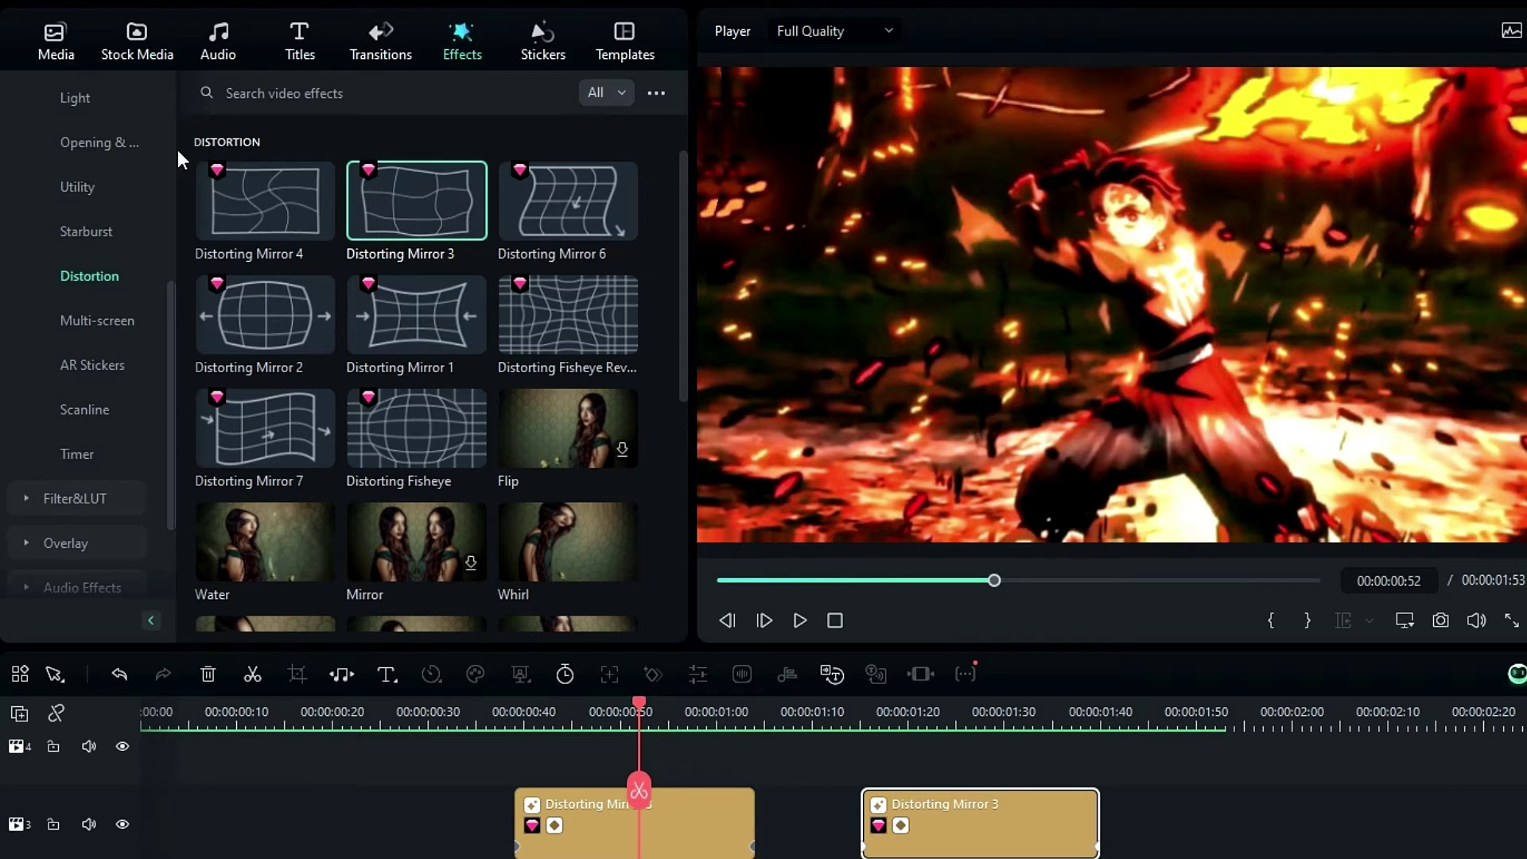
pyautogui.click(70, 239)
pyautogui.scroll(-4, 408, 342)
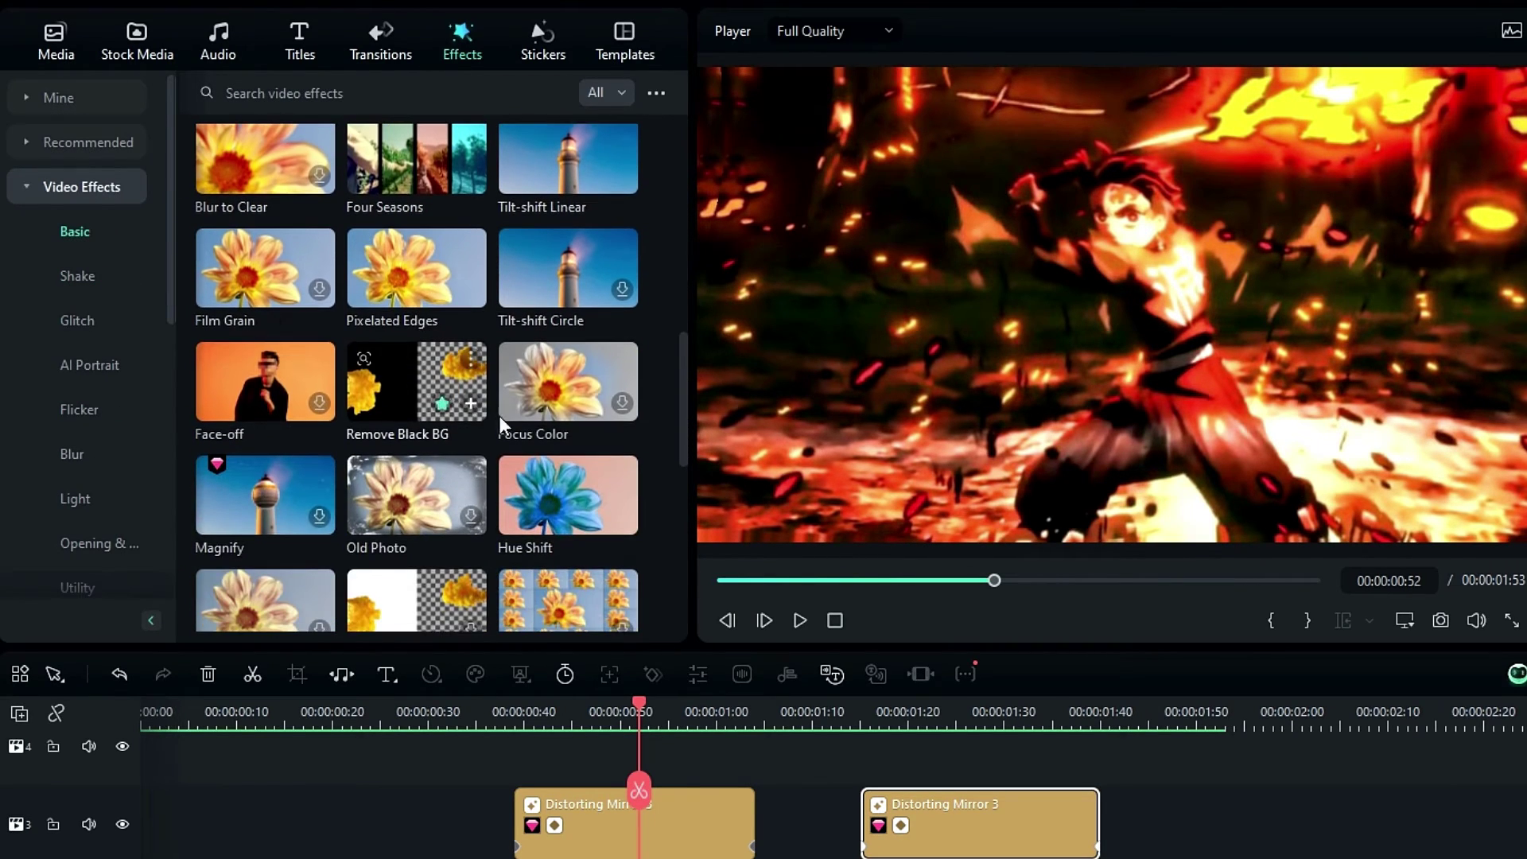
pyautogui.moveTo(544, 509); pyautogui.dragTo(531, 756)
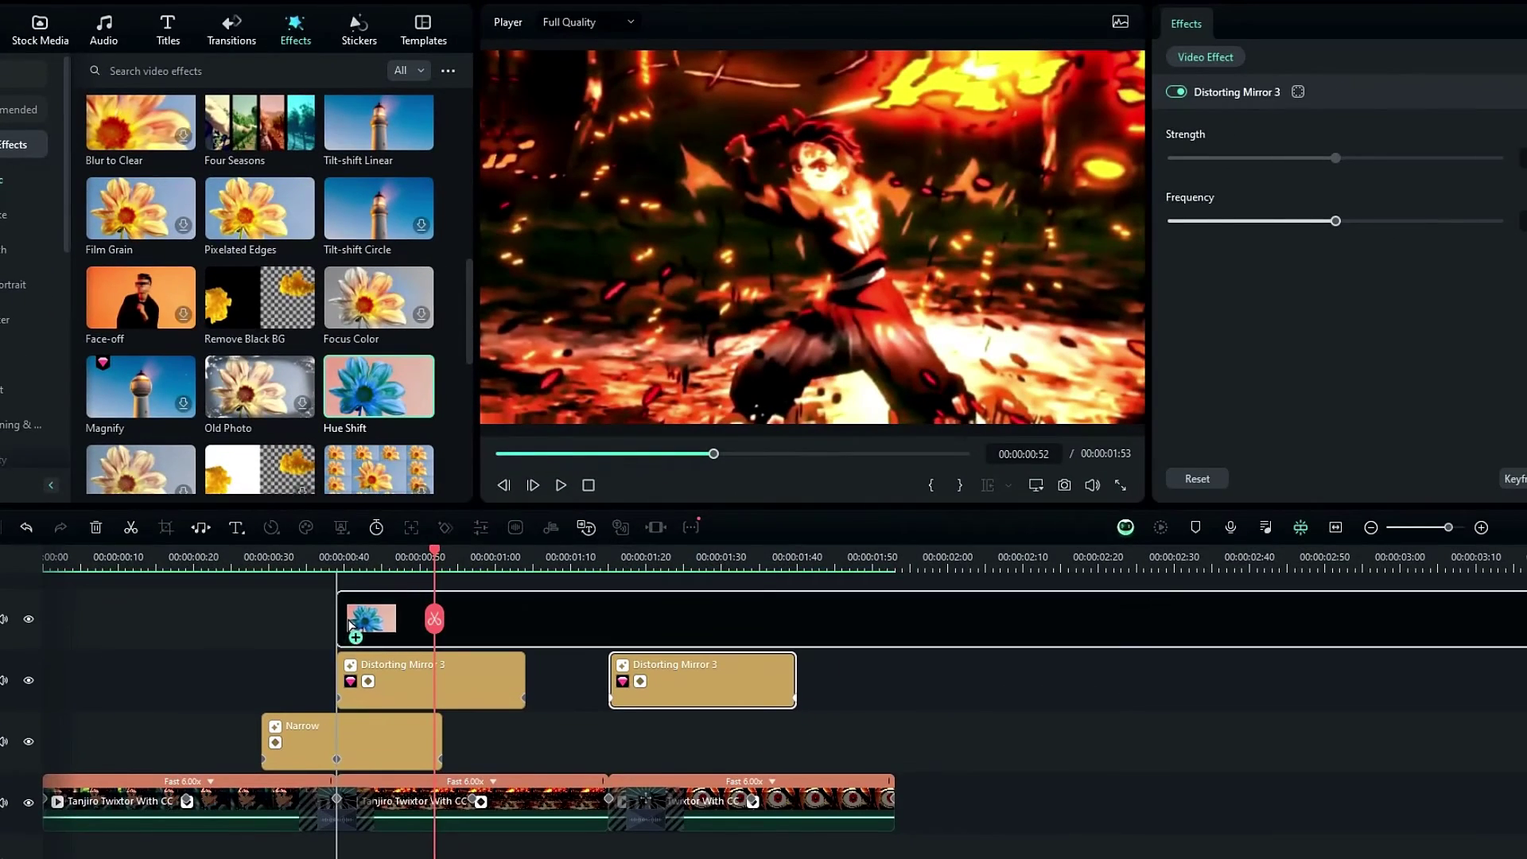
pyautogui.moveTo(339, 644); pyautogui.dragTo(341, 625)
pyautogui.click(606, 554)
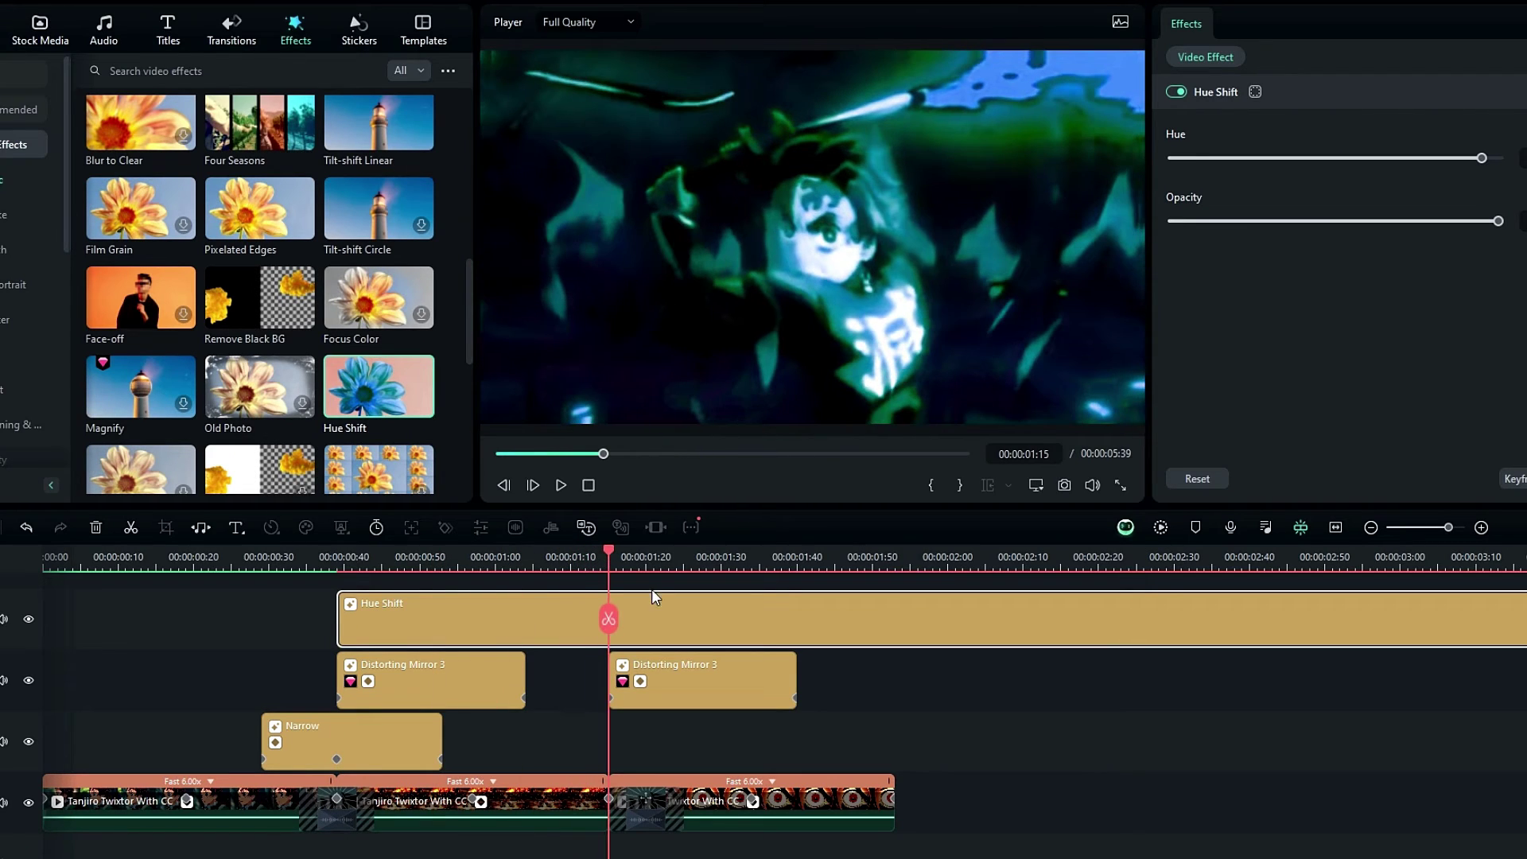
pyautogui.press('Delete')
# Lower the Hue Shift effect's Hue to 0
pyautogui.moveTo(609, 556); pyautogui.dragTo(470, 560)
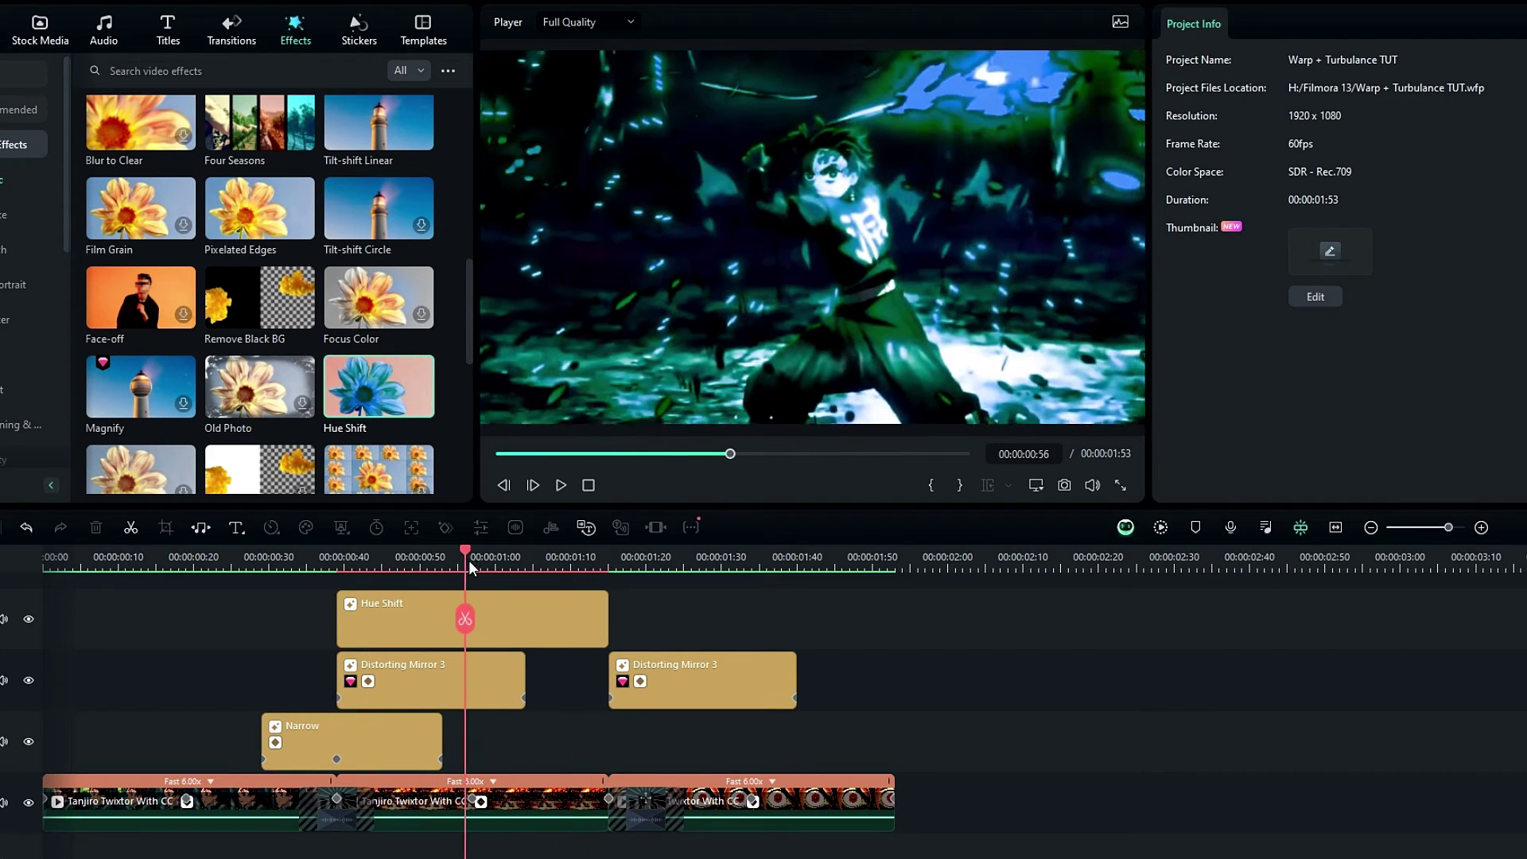
pyautogui.click(525, 636)
pyautogui.moveTo(1341, 157); pyautogui.dragTo(1181, 156)
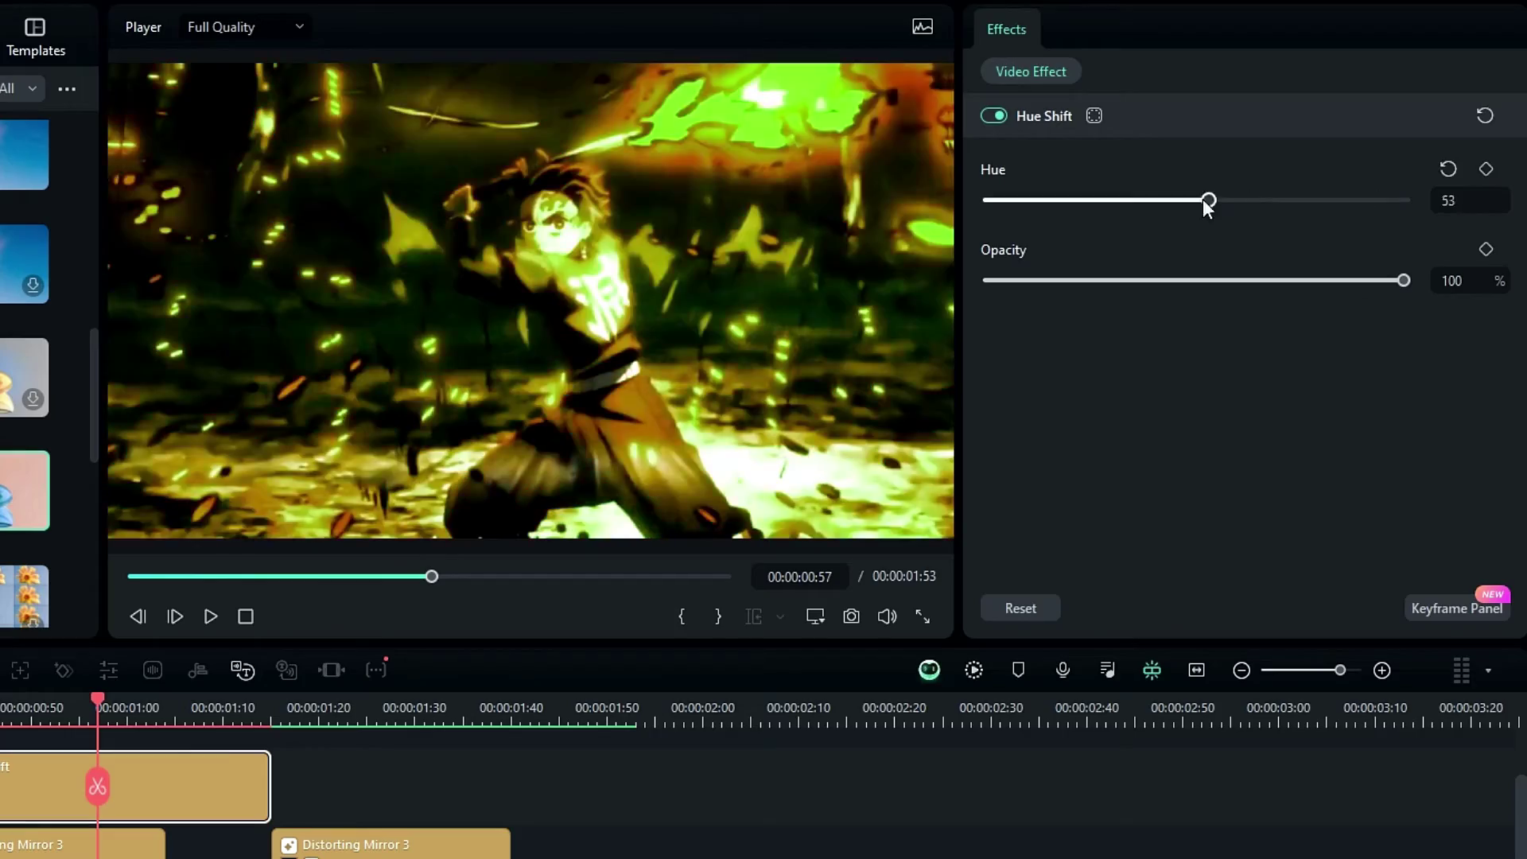
pyautogui.moveTo(1002, 199)
pyautogui.mouseDown()
pyautogui.moveTo(1277, 202)
pyautogui.moveTo(990, 201)
pyautogui.mouseUp()
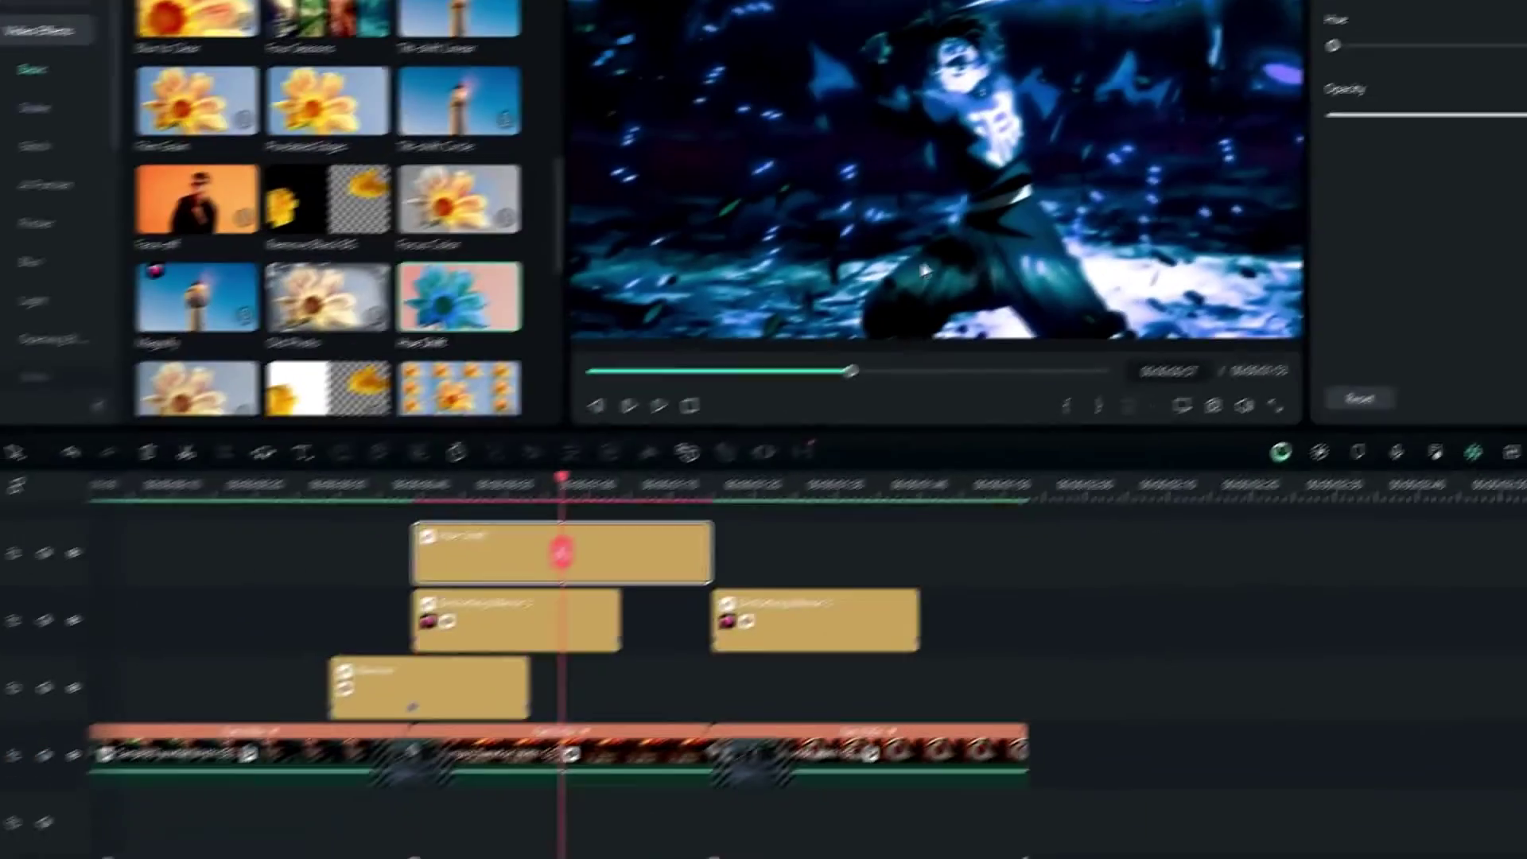
# Keyframe Hue Shift's Hue at its start, 00:00:00:39, raise it to the maximum at its end, 00:00:01:15, and preview it
pyautogui.click(413, 483)
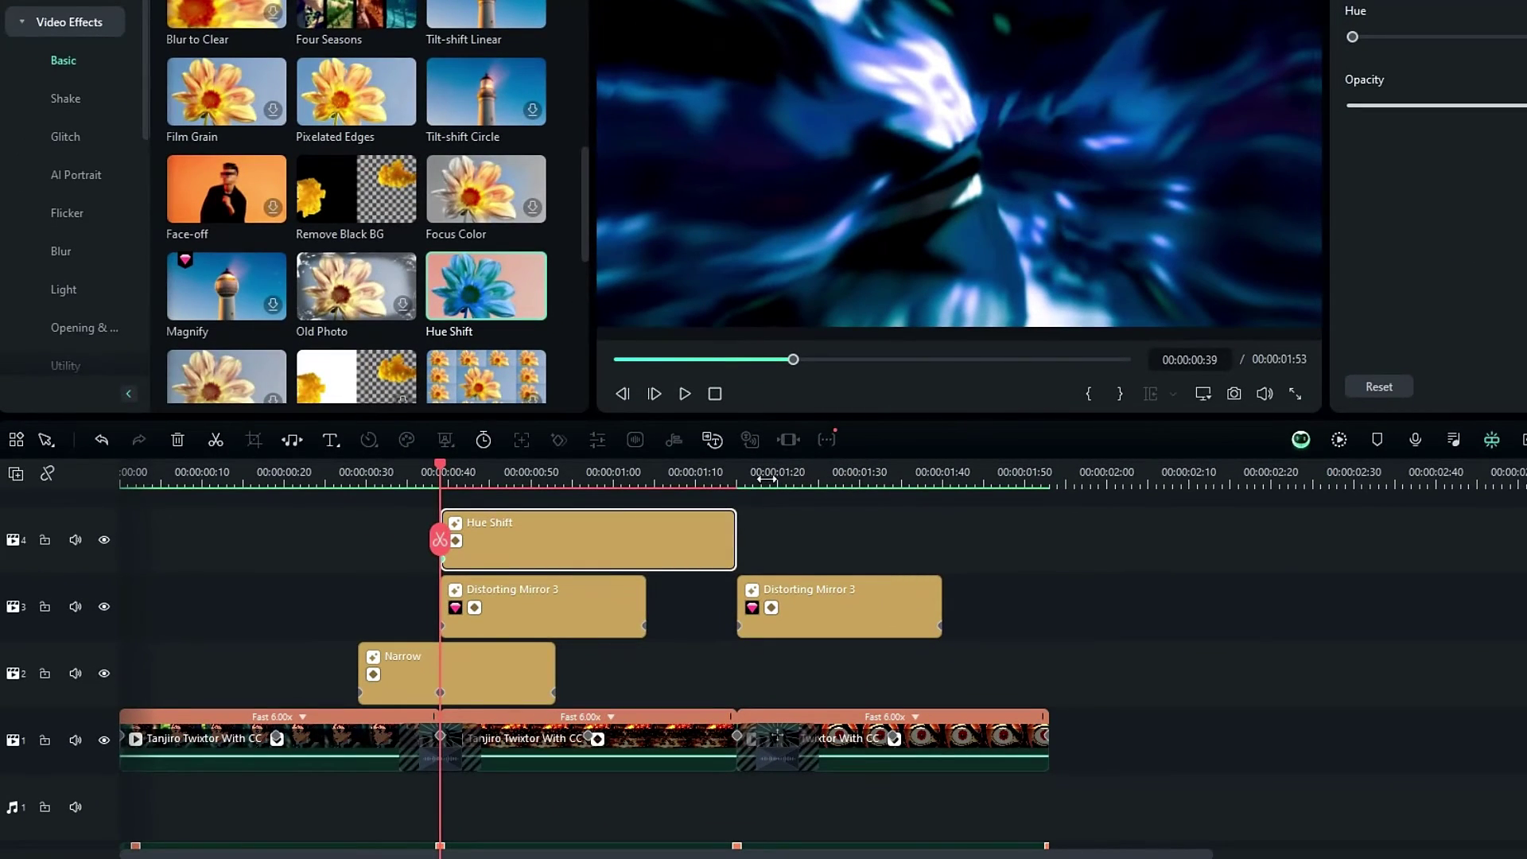
pyautogui.moveTo(721, 474); pyautogui.dragTo(737, 473)
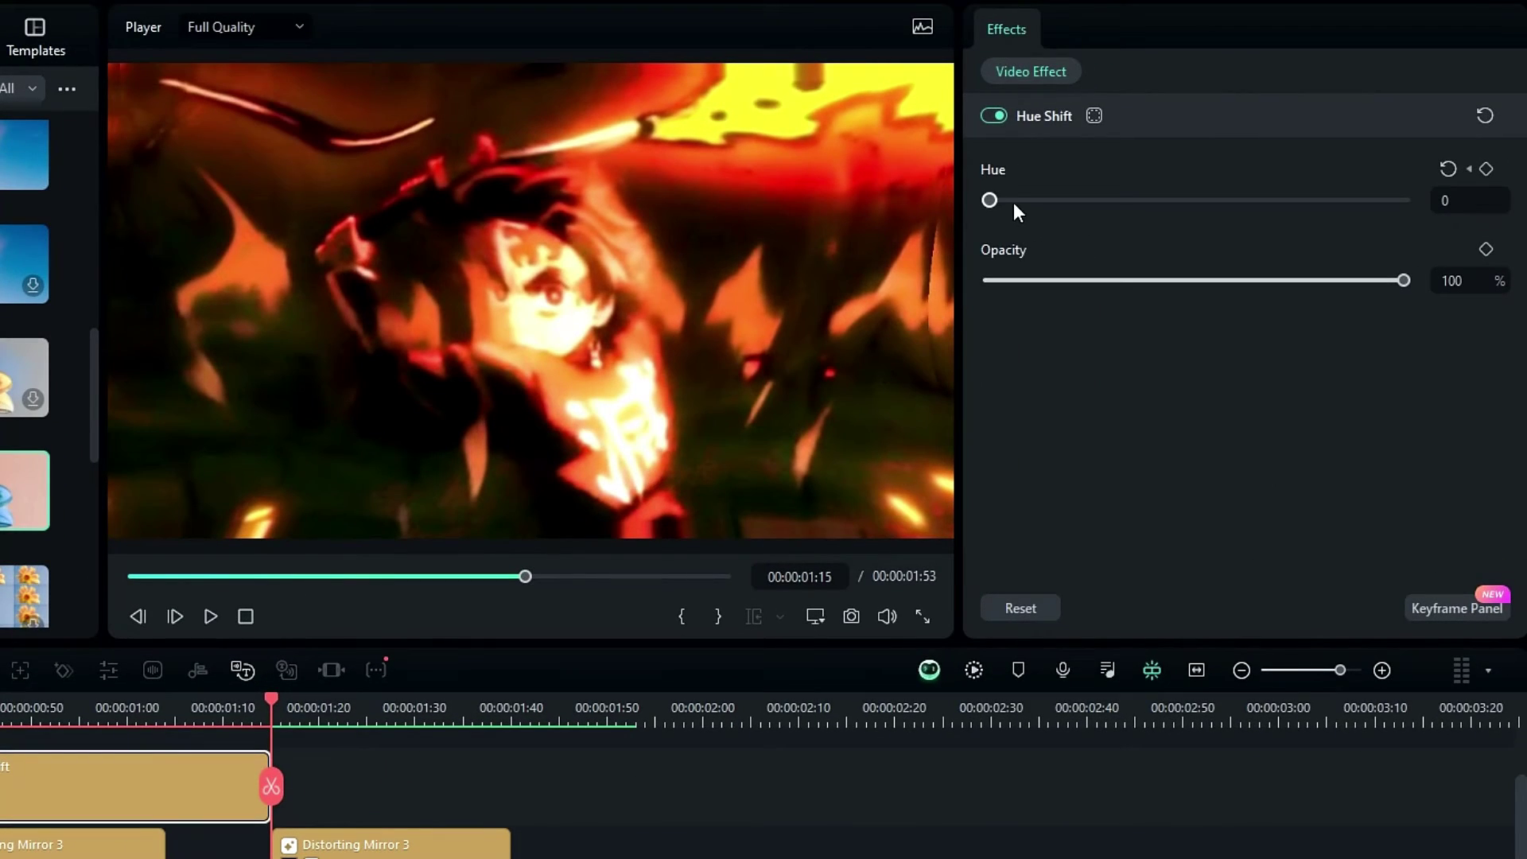
pyautogui.moveTo(1013, 202); pyautogui.dragTo(1433, 200)
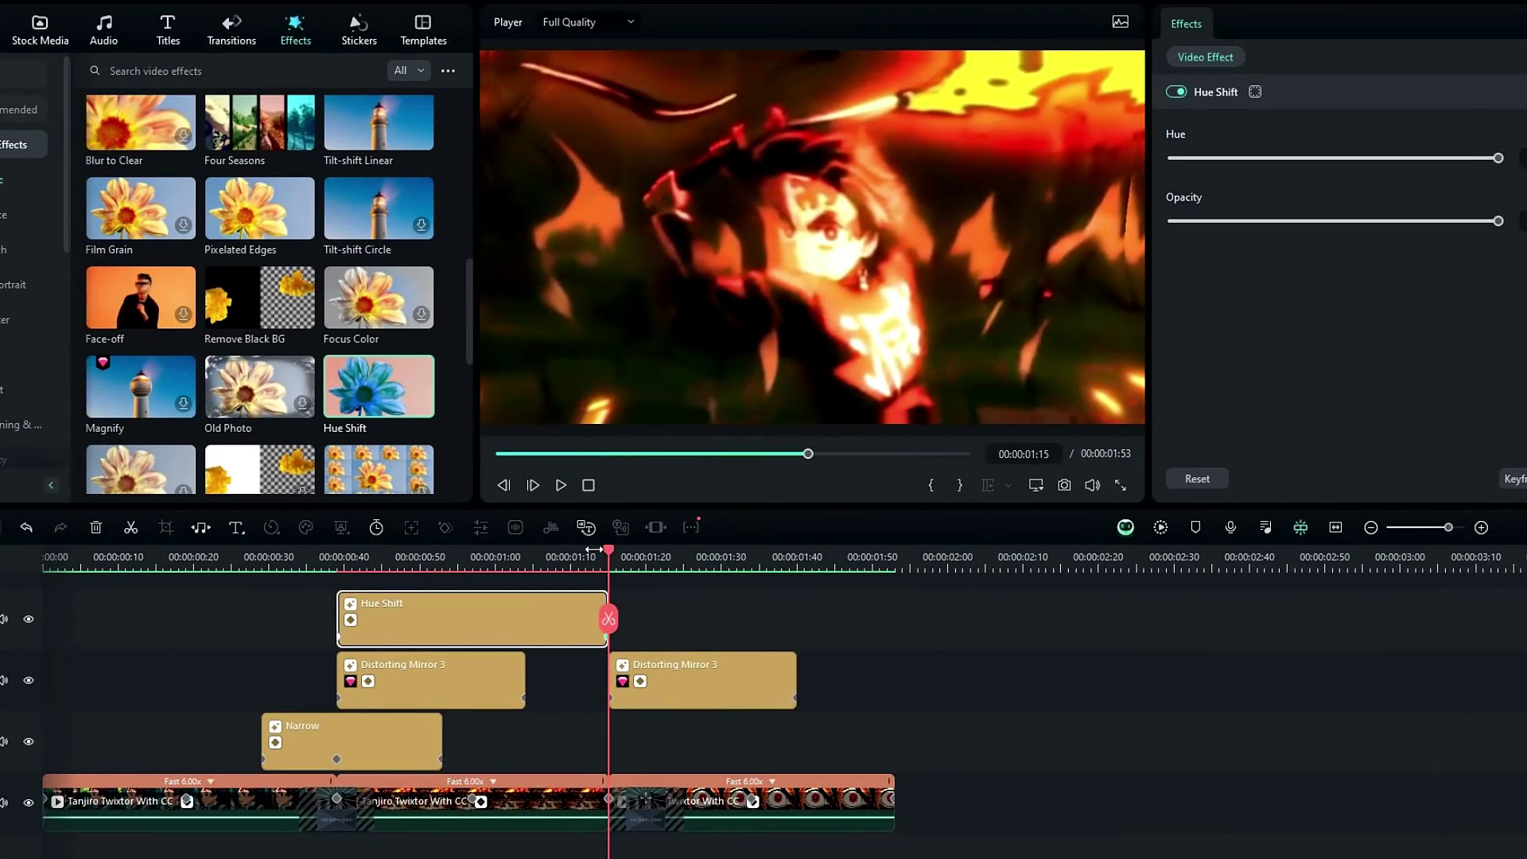
pyautogui.press('space')
pyautogui.click(238, 557)
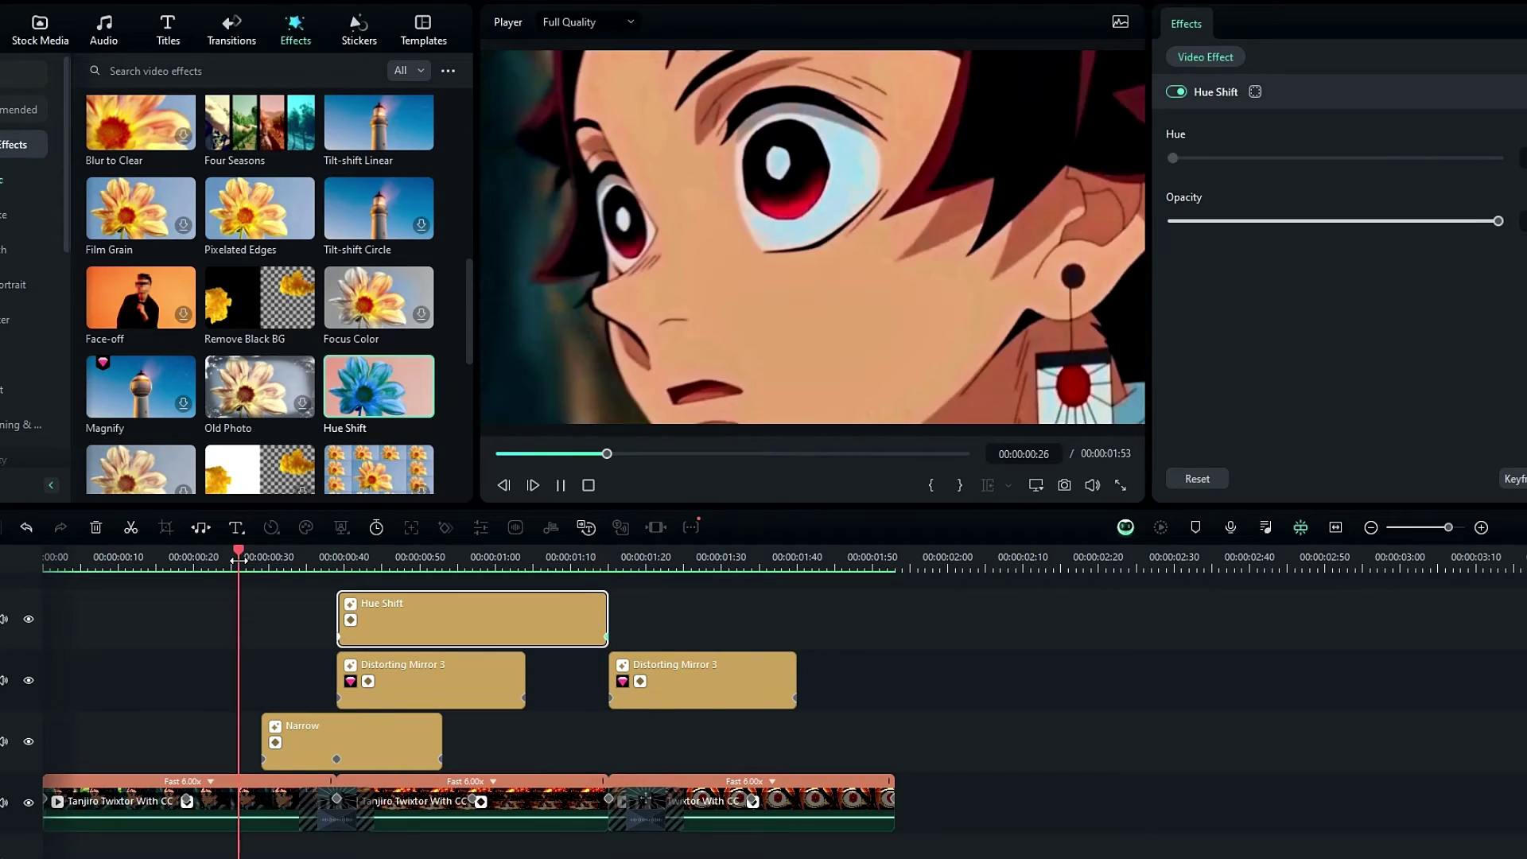